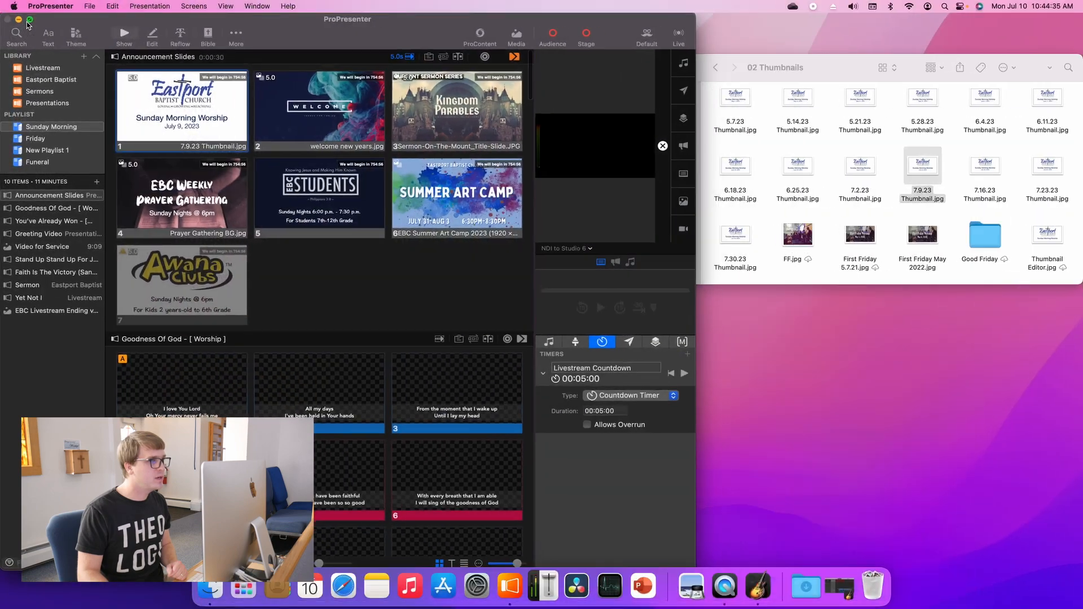
- Replace the first announcement slide's background image with 7.16.23 Thumbnail.jpg from the 02 Thumbnails folder
left_click(843, 79)
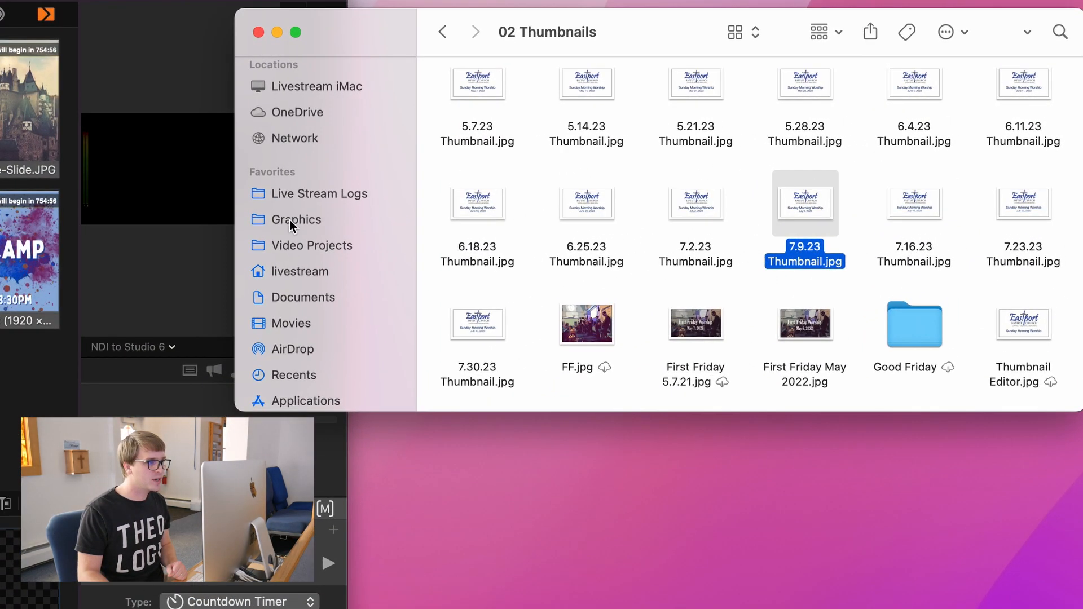
left_click(628, 175)
double_click(591, 115)
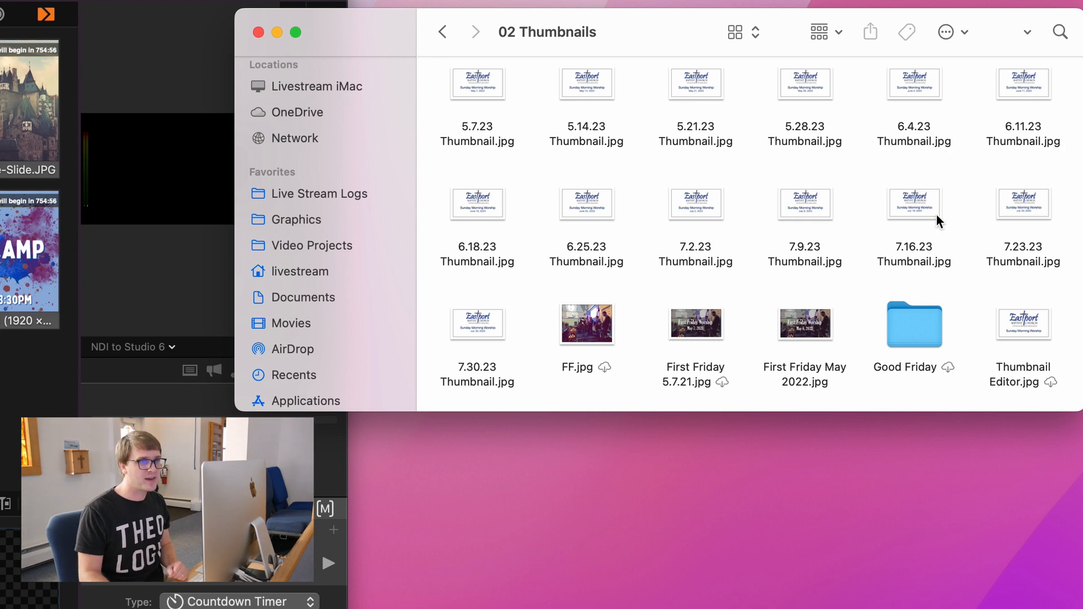
left_click_drag(912, 206, 0, 122)
left_click_drag(205, 134, 184, 125)
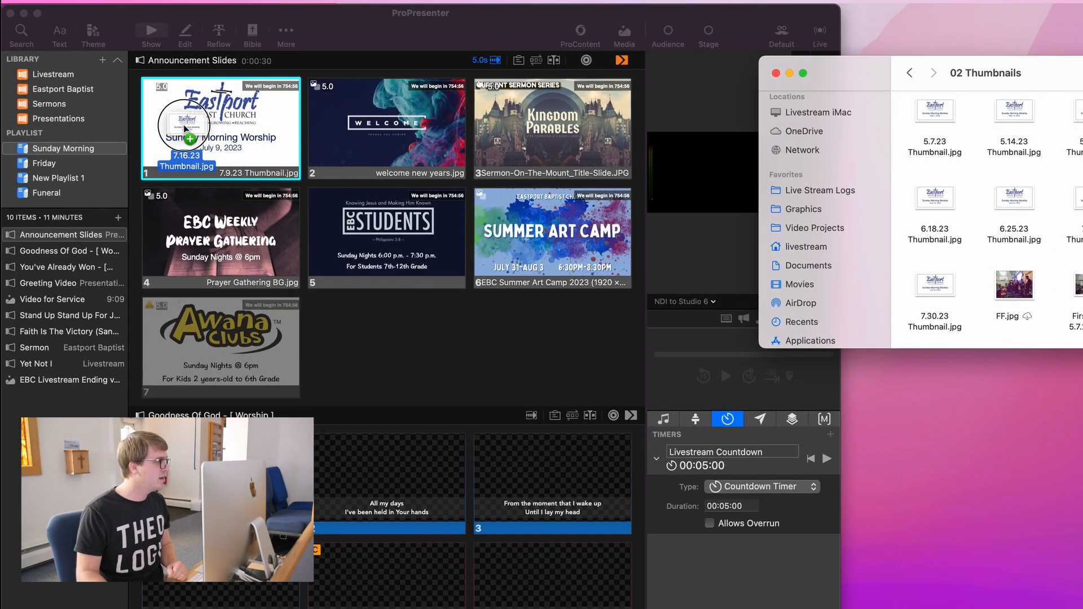
left_click(192, 124)
scroll(226, 136, "down", 1)
scroll(252, 143, "up", 2)
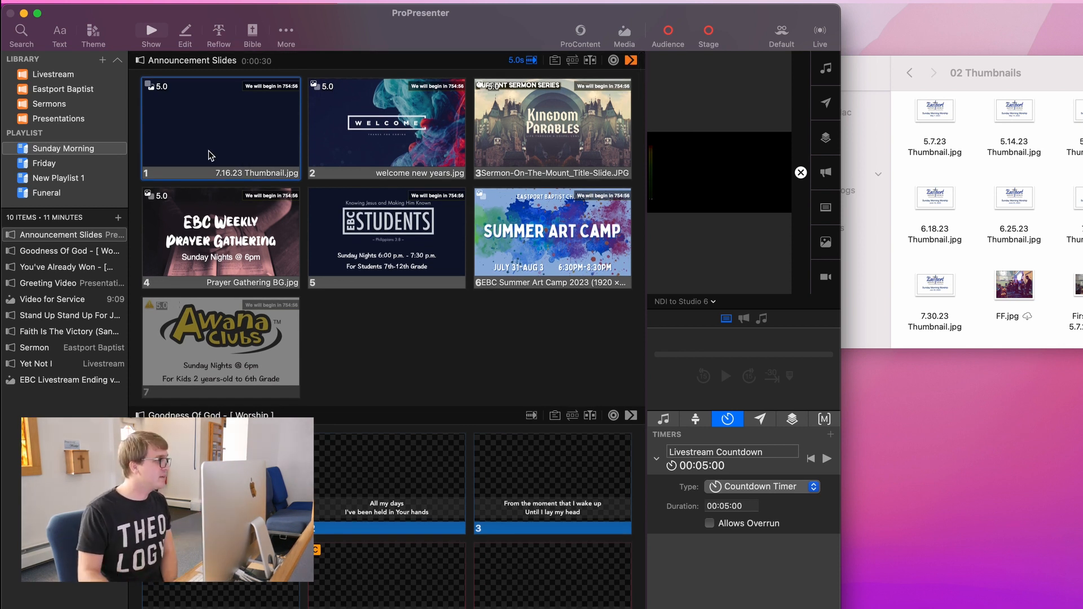
- Set the media action behavior of the first announcement slide to Foreground
right_click(238, 124)
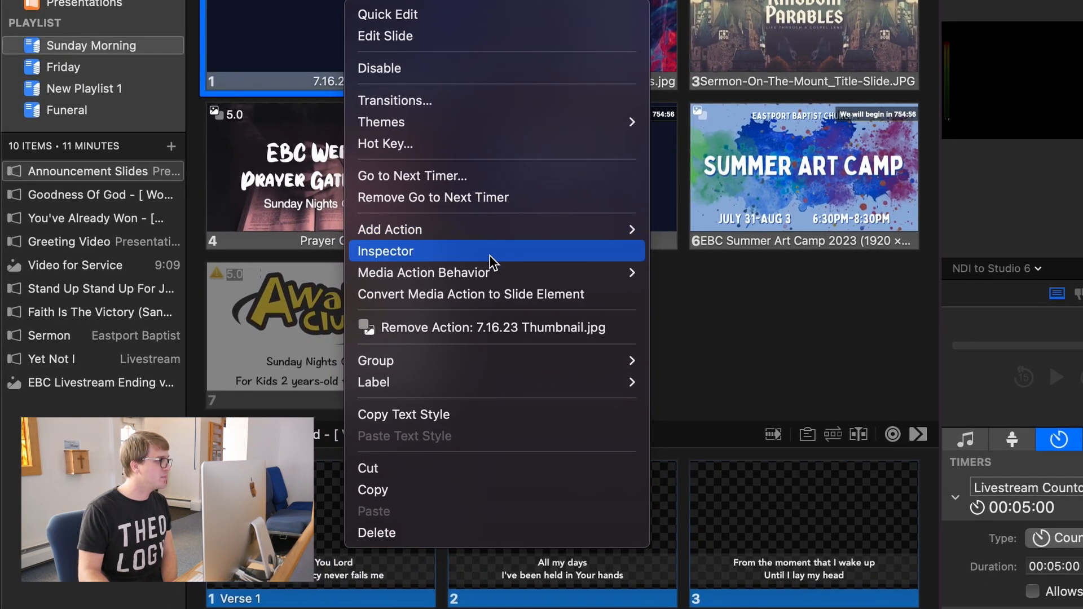
mouse_move(489, 274)
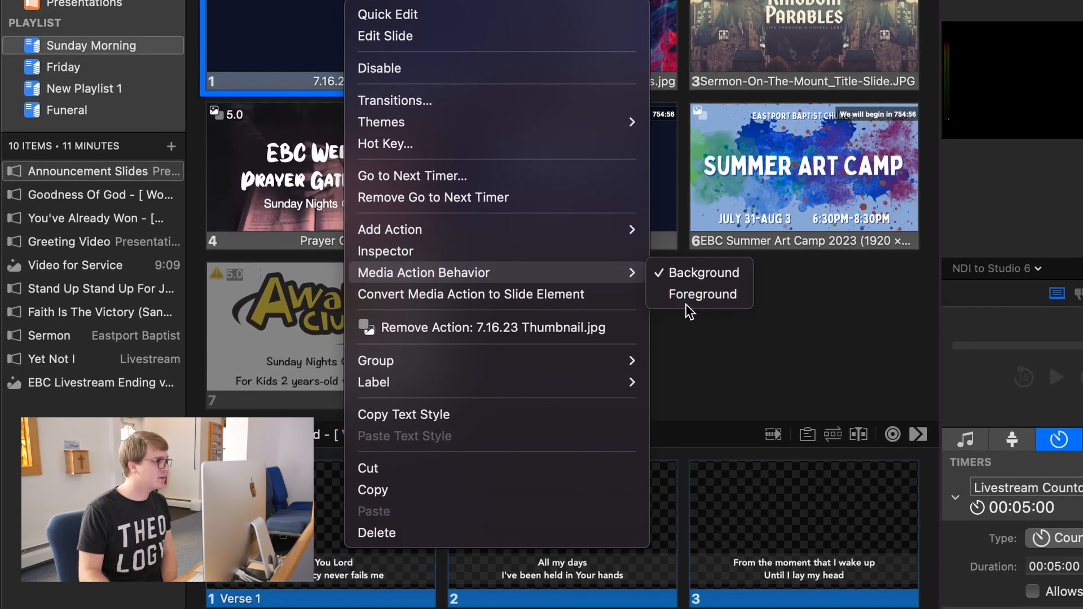
left_click(701, 295)
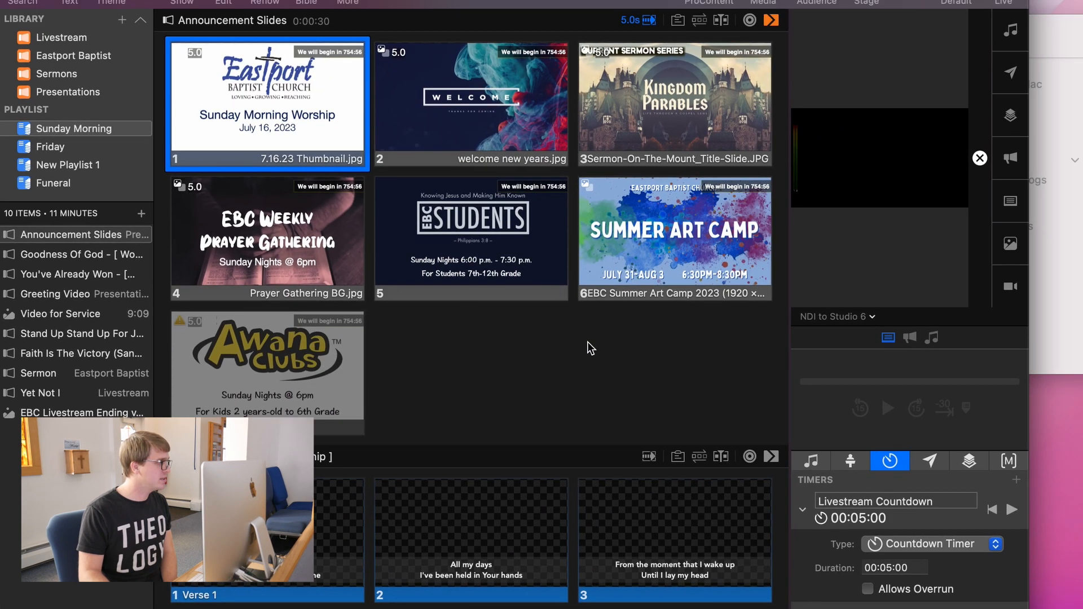
- Preview the announcement slides in the output, from the Sunday Morning Worship slide to Summer Art Camp, and clear the output
left_click(237, 114)
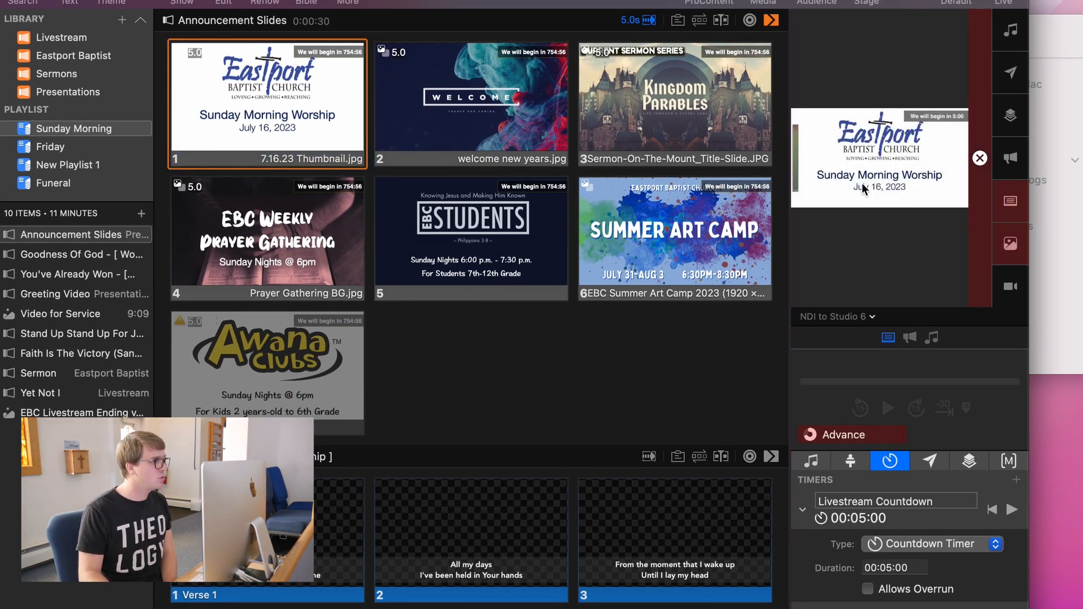
left_click(671, 113)
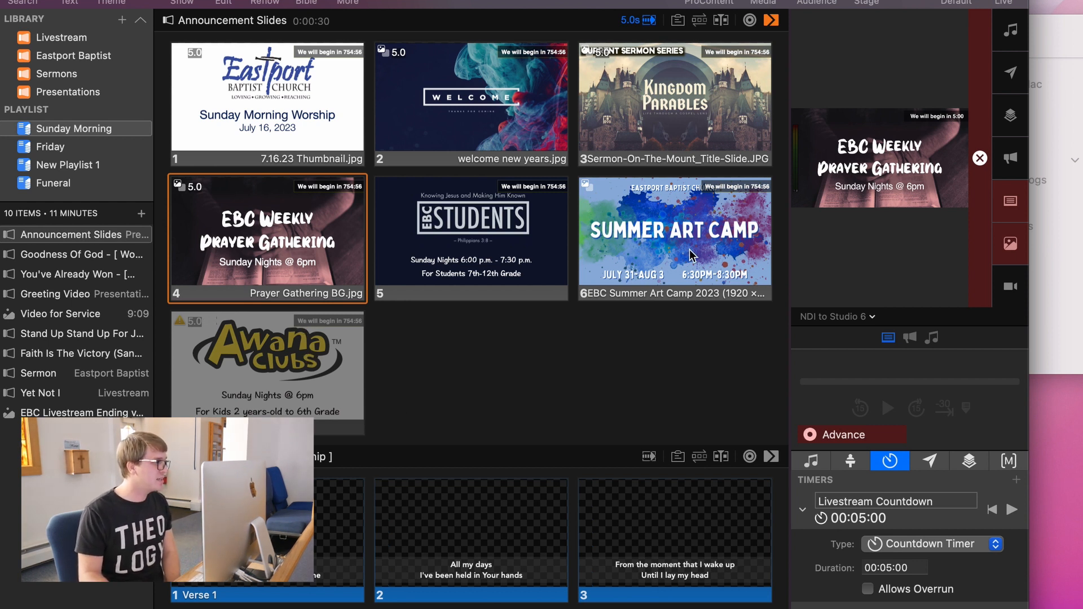
left_click(536, 254)
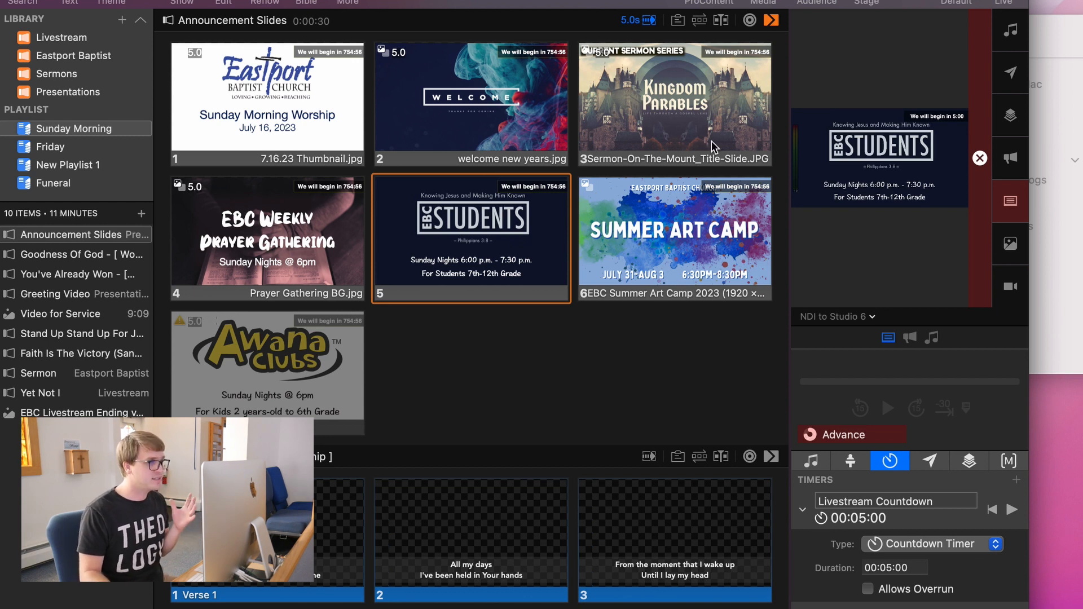
key("Right")
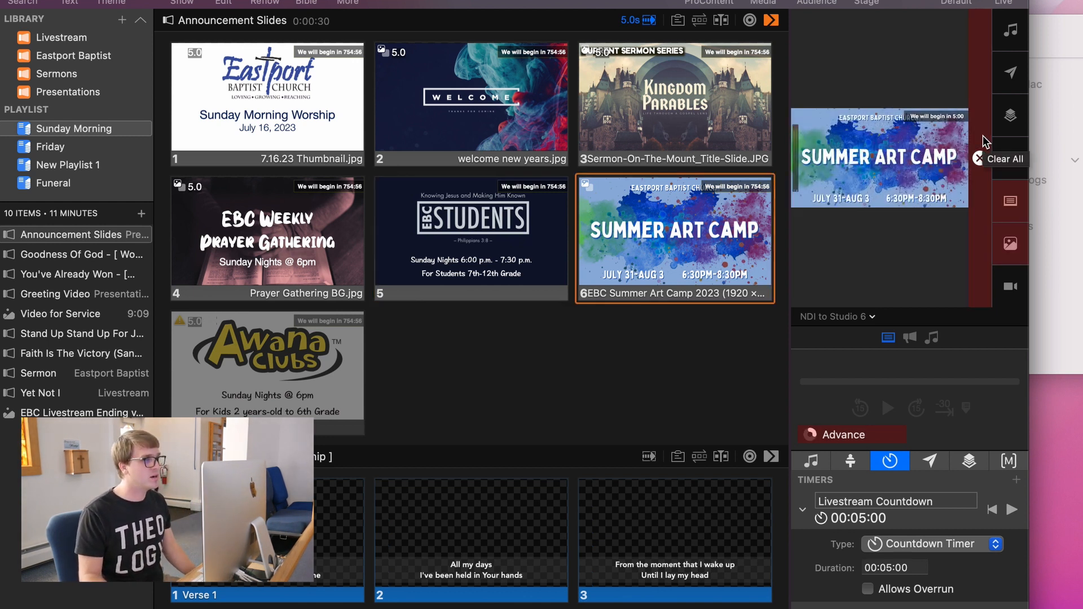
left_click(978, 158)
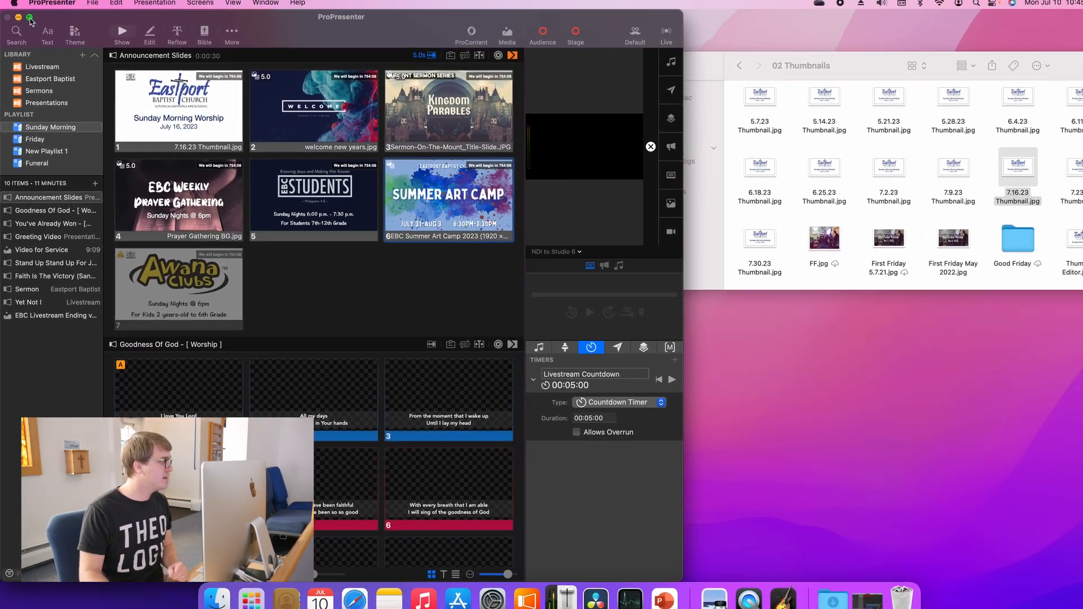
- Expand the ProPresenter window to full screen and delete Goodness Of God and You've Already Won from the Sunday Morning playlist
key("ctrl+super+f")
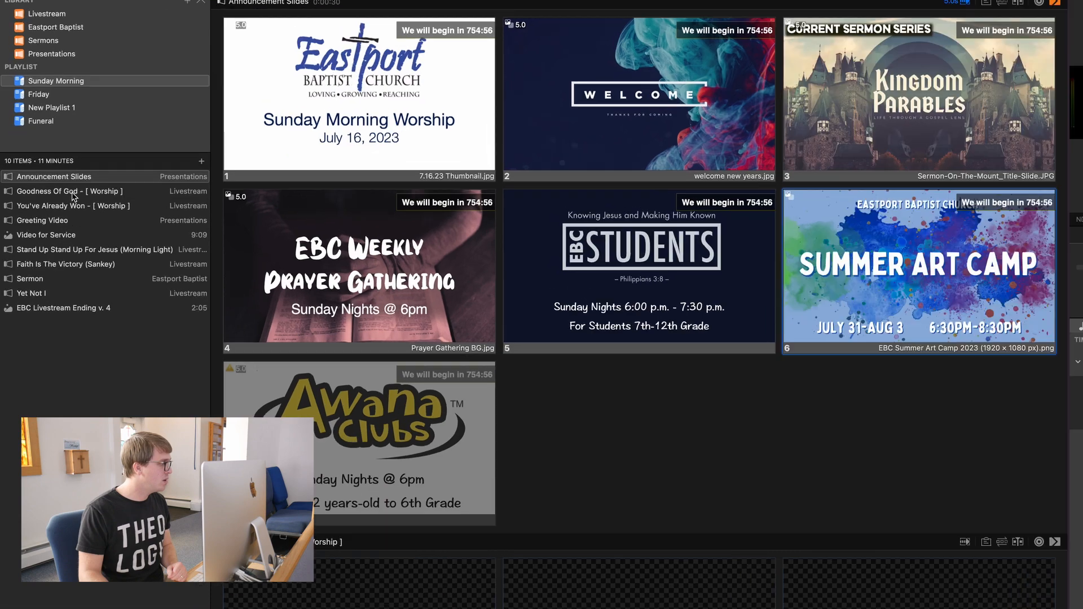
left_click(66, 202)
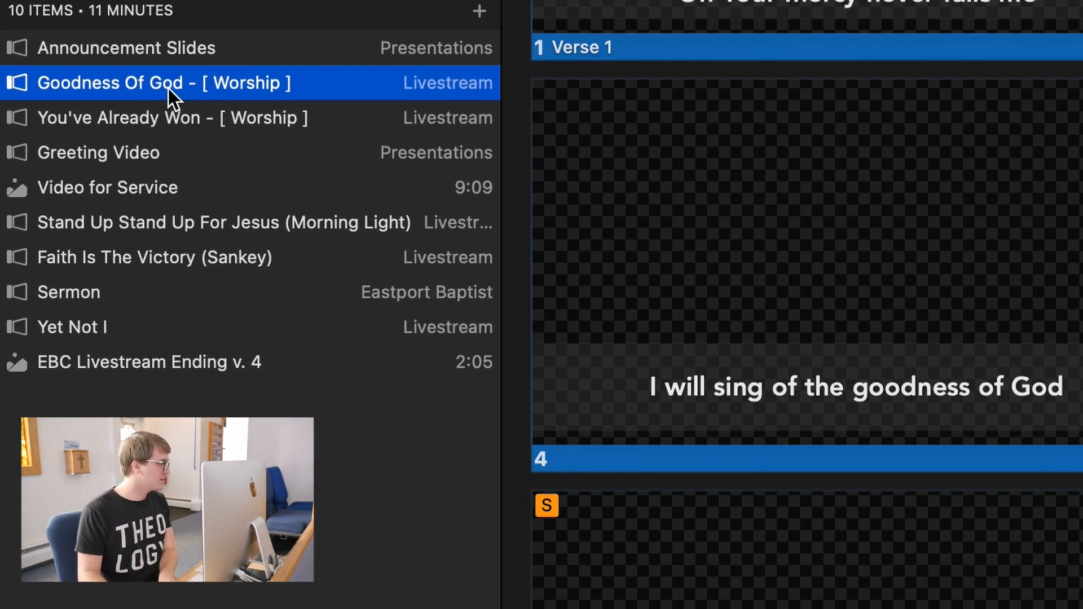
key("Delete")
key("Delete")
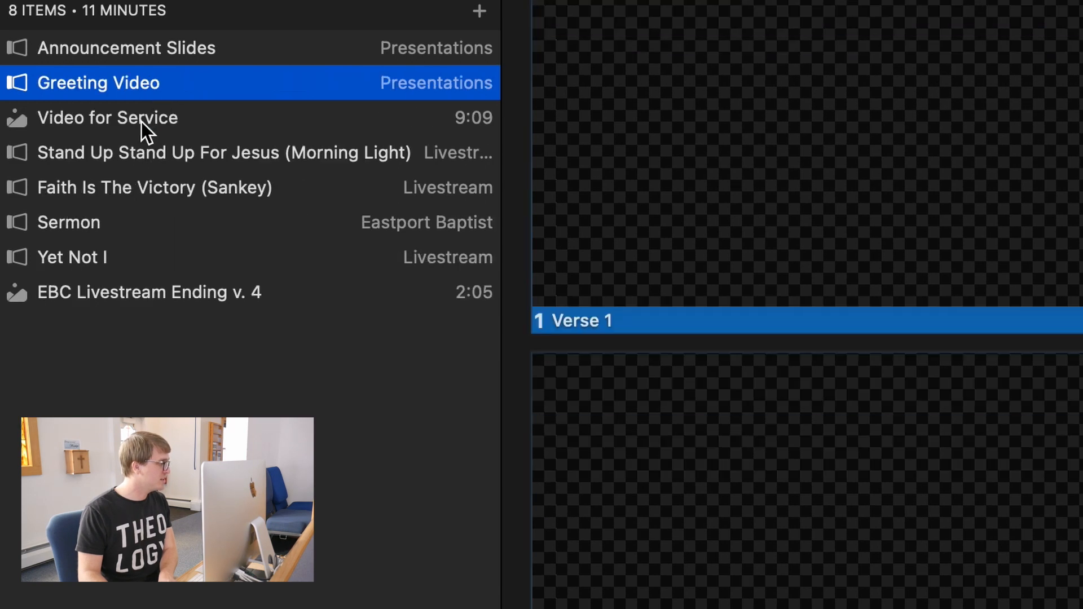
- Delete Stand Up Stand Up For Jesus, Faith Is The Victory, Yet Not I and Video for Service from the Sunday Morning playlist
left_click(97, 148)
key("Delete")
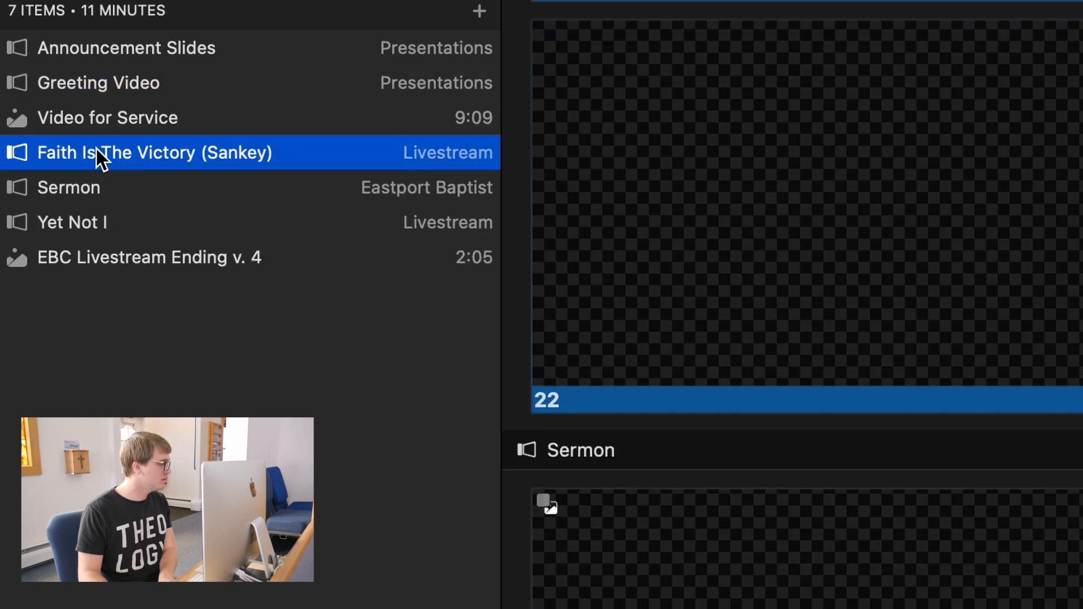
key("Delete")
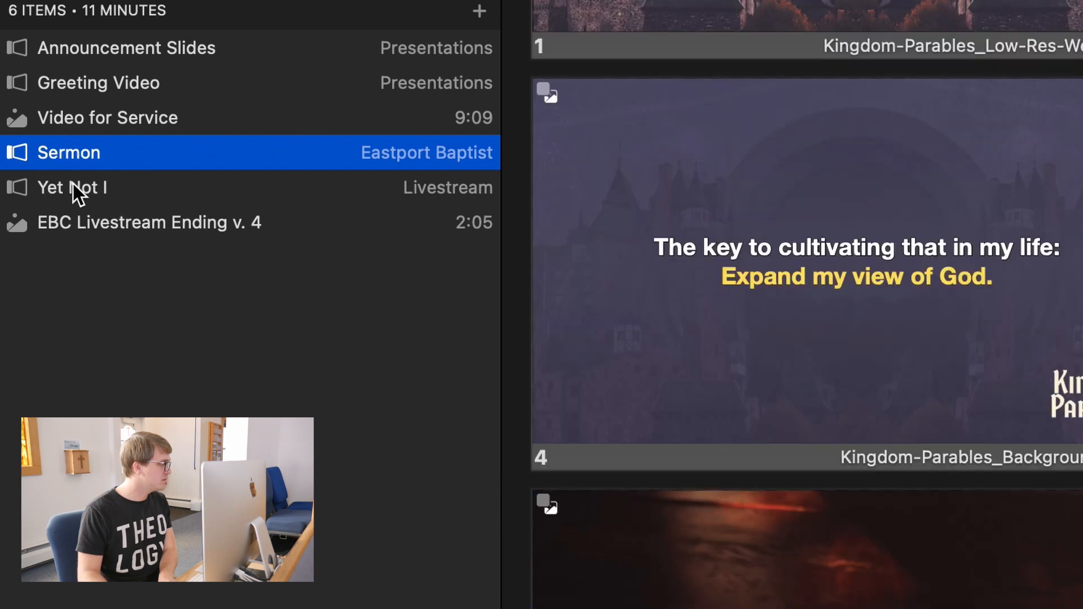
left_click(104, 185)
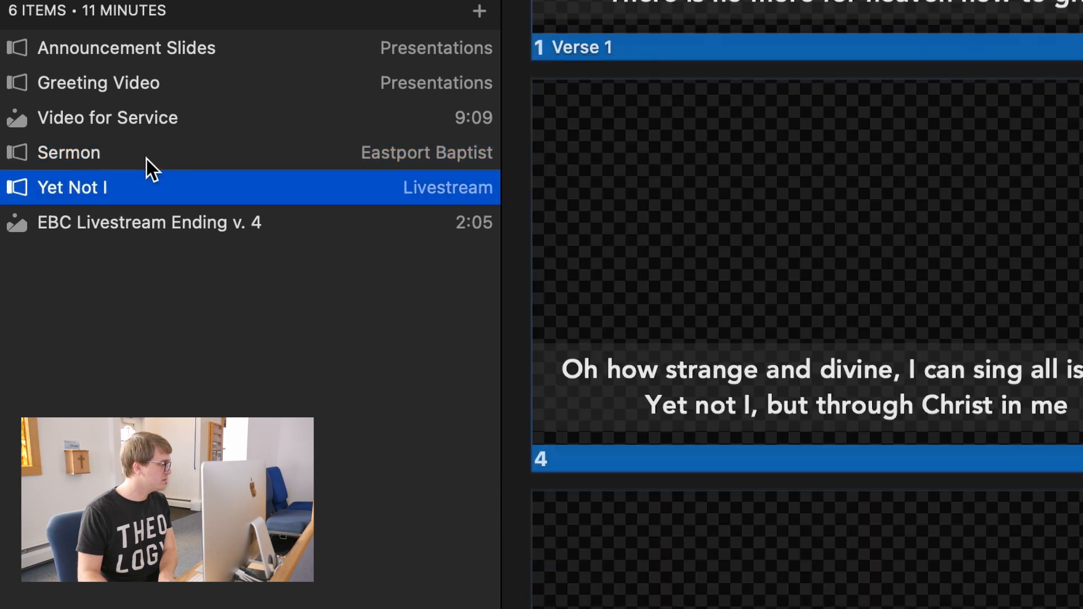
key("Delete")
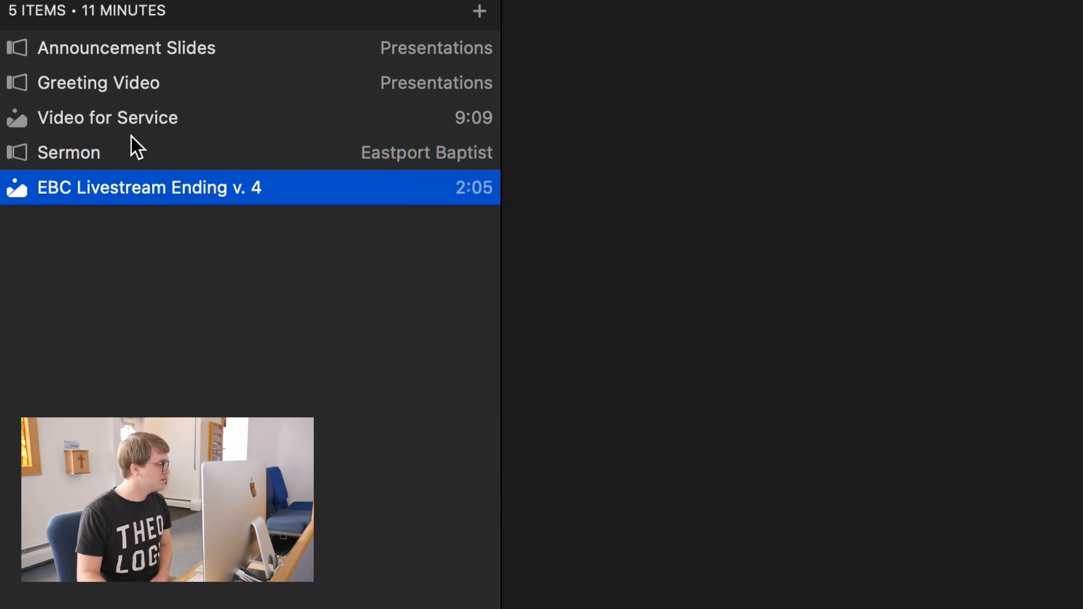
left_click(99, 115)
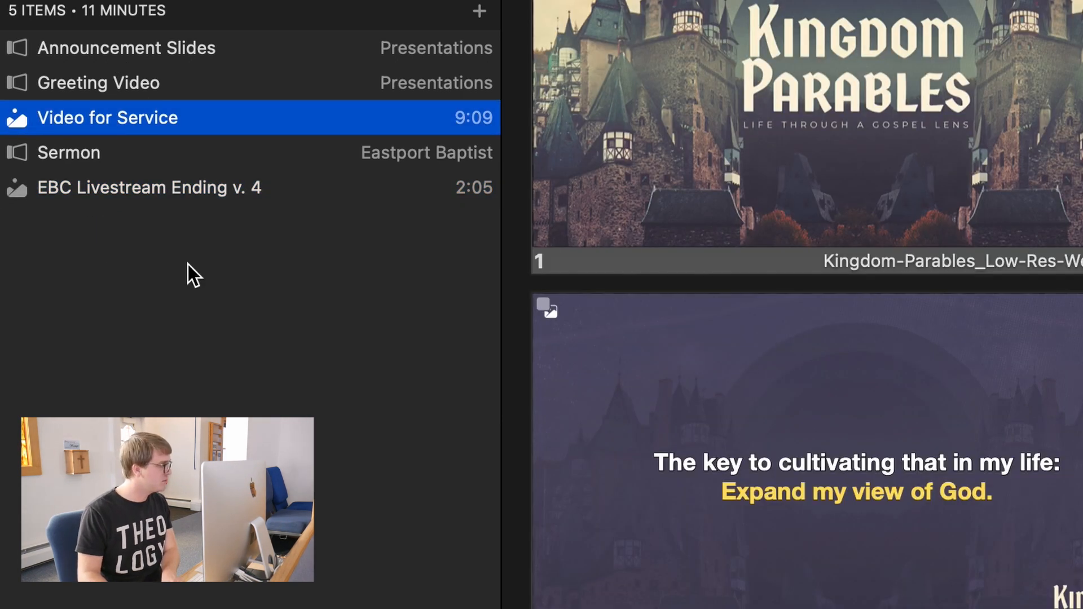
key("Delete")
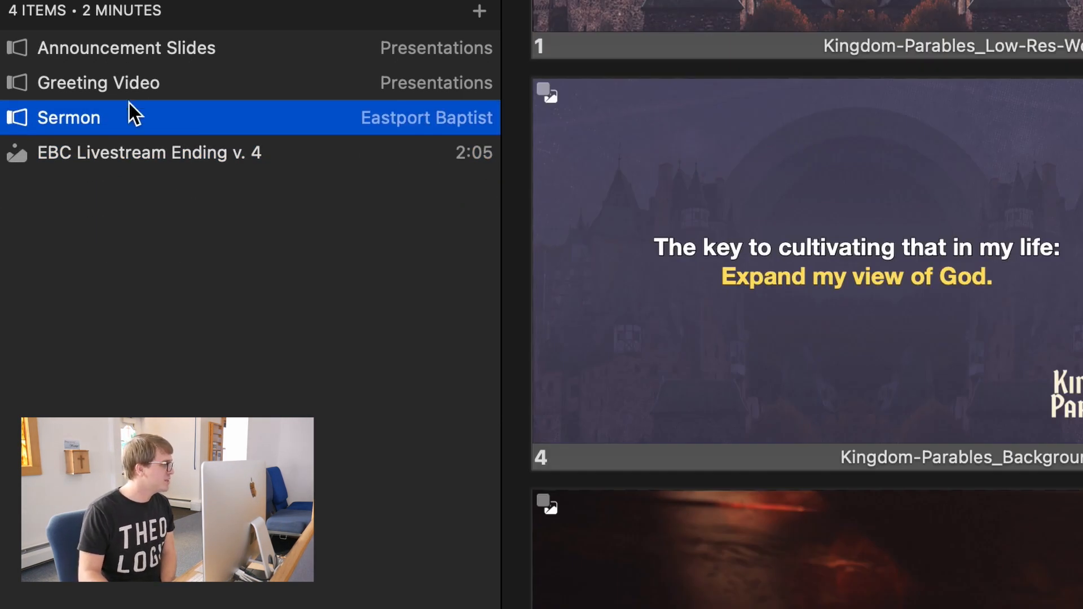
- Review the remaining playlist items: Announcement Slides, Greeting Video, Sermon and EBC Livestream Ending v. 4
left_click(139, 43)
left_click(112, 93)
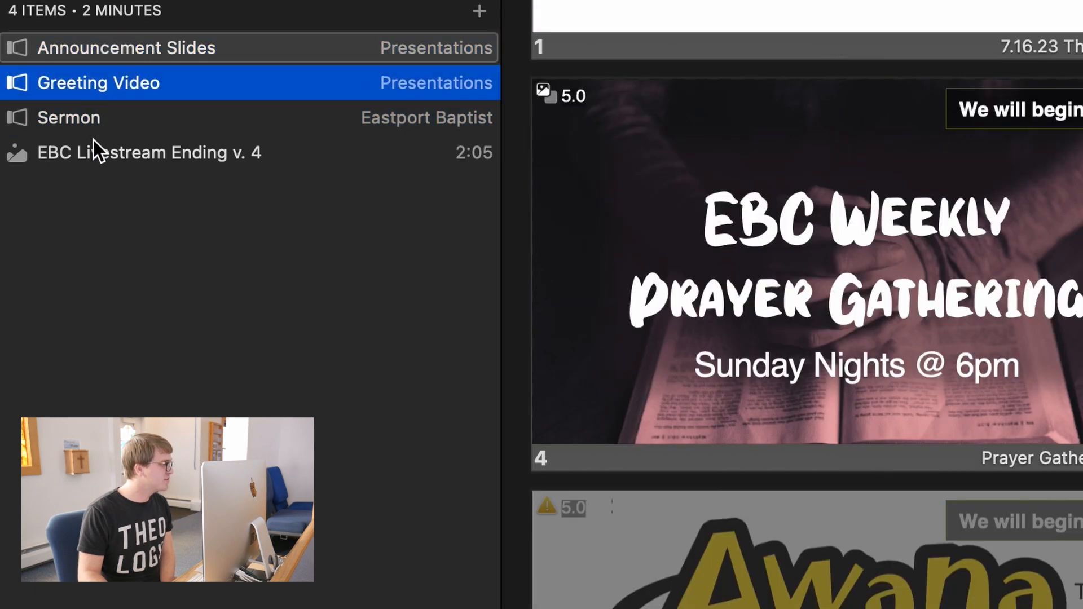
left_click(70, 121)
left_click(143, 158)
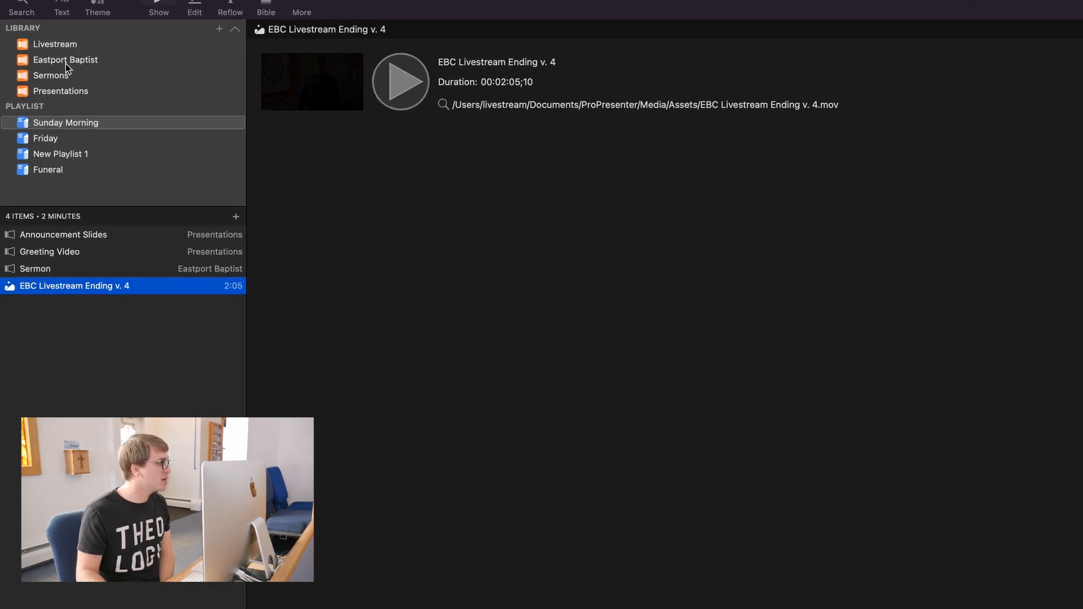
- Find By Faith in the Livestream library and add it to the Sunday Morning playlist
left_click(78, 42)
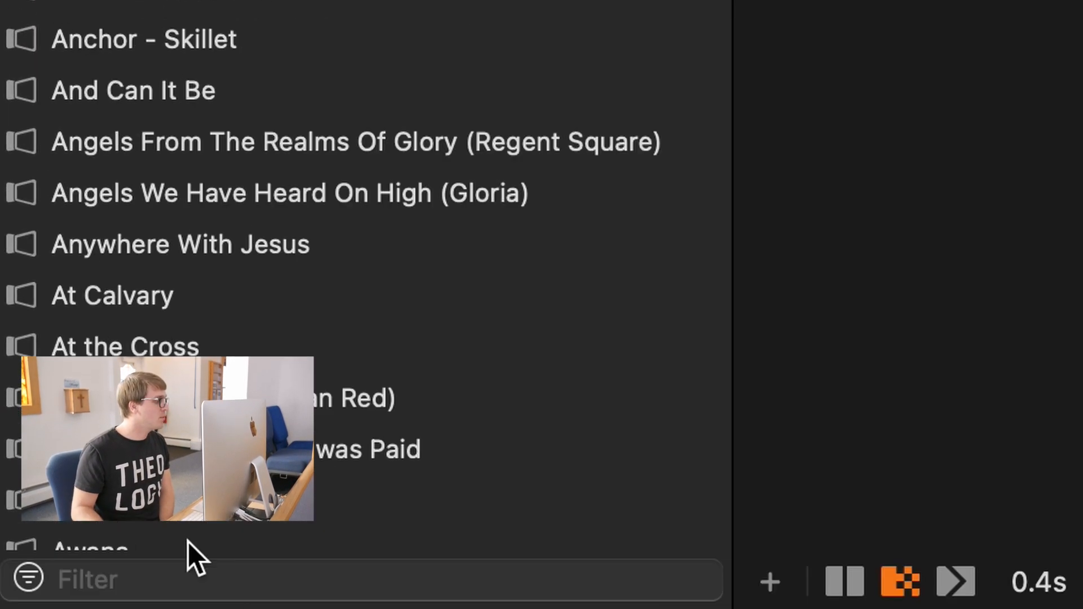
left_click(125, 570)
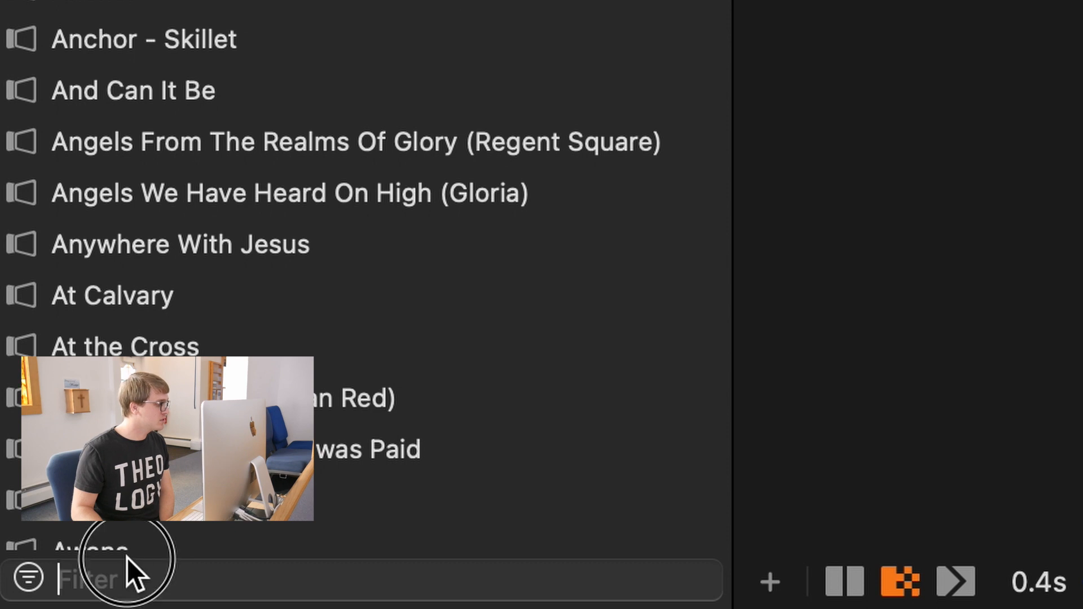
type("by fait")
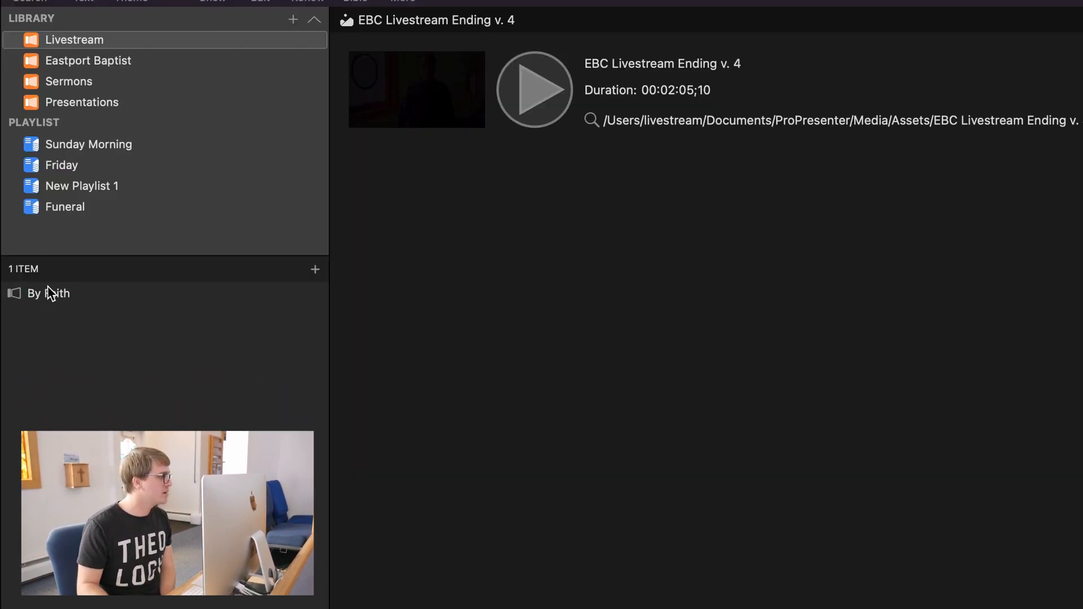
left_click(50, 293)
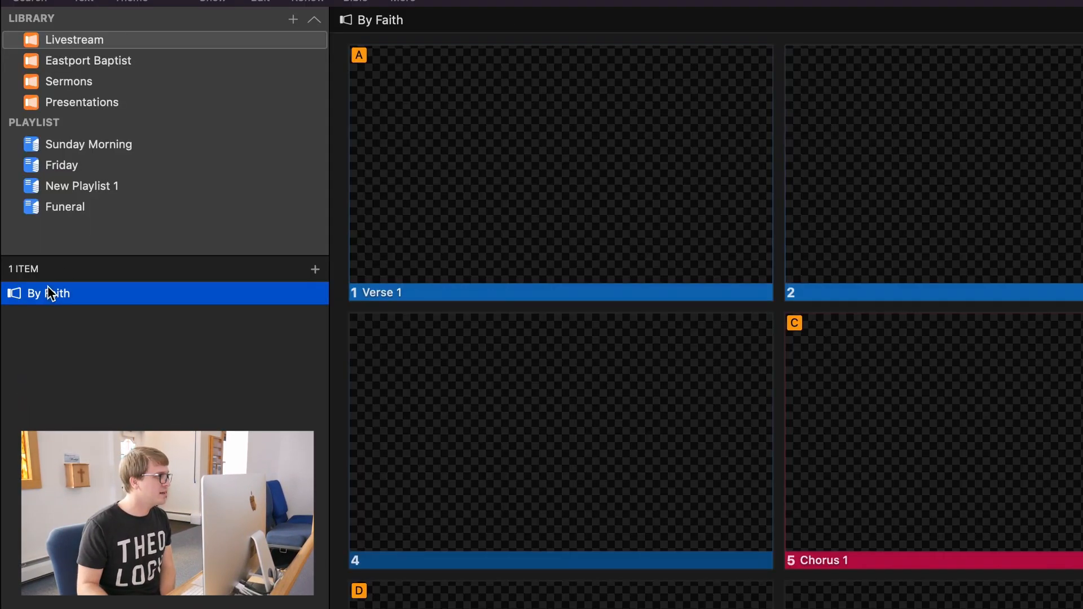
left_click_drag(43, 296, 113, 149)
- Filter the Livestream library for "morning" and add Morning By Morning to the Sunday Morning playlist
left_click(307, 608)
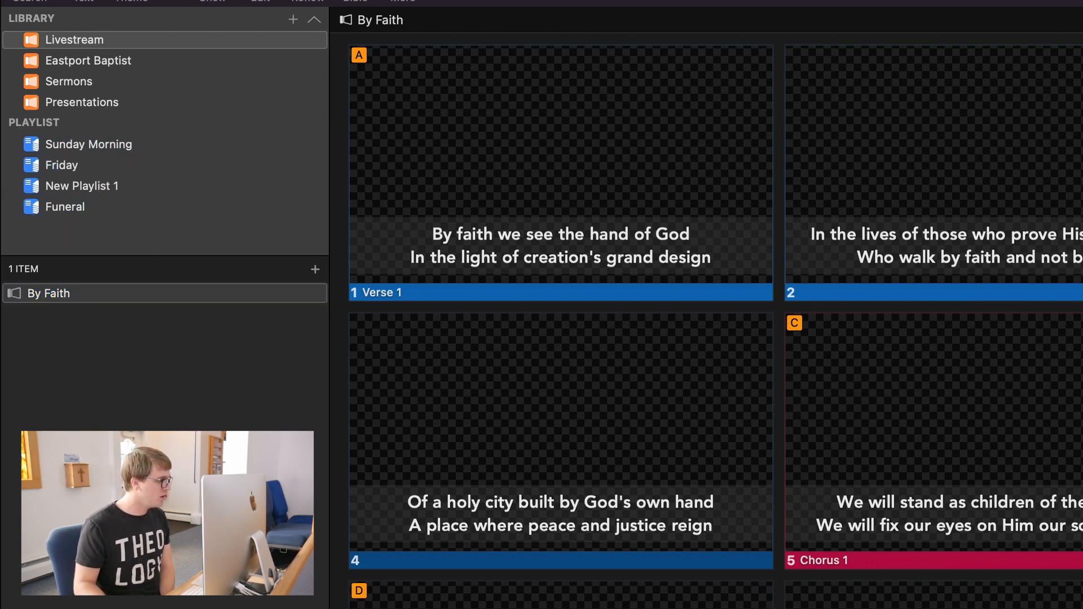
type("morning")
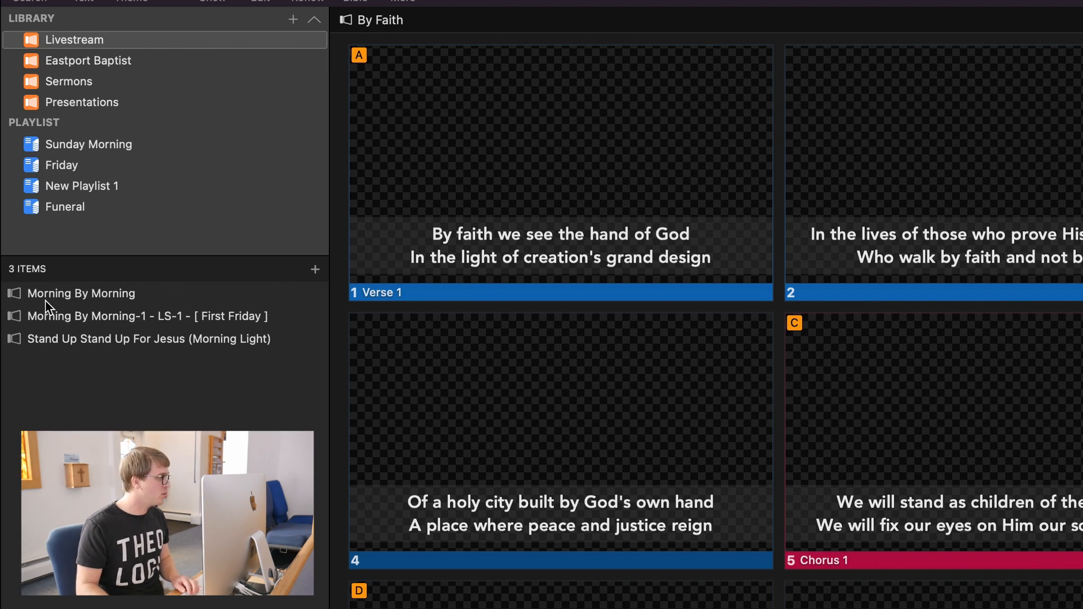
left_click(51, 294)
left_click_drag(49, 292, 104, 159)
left_click_drag(103, 158, 92, 150)
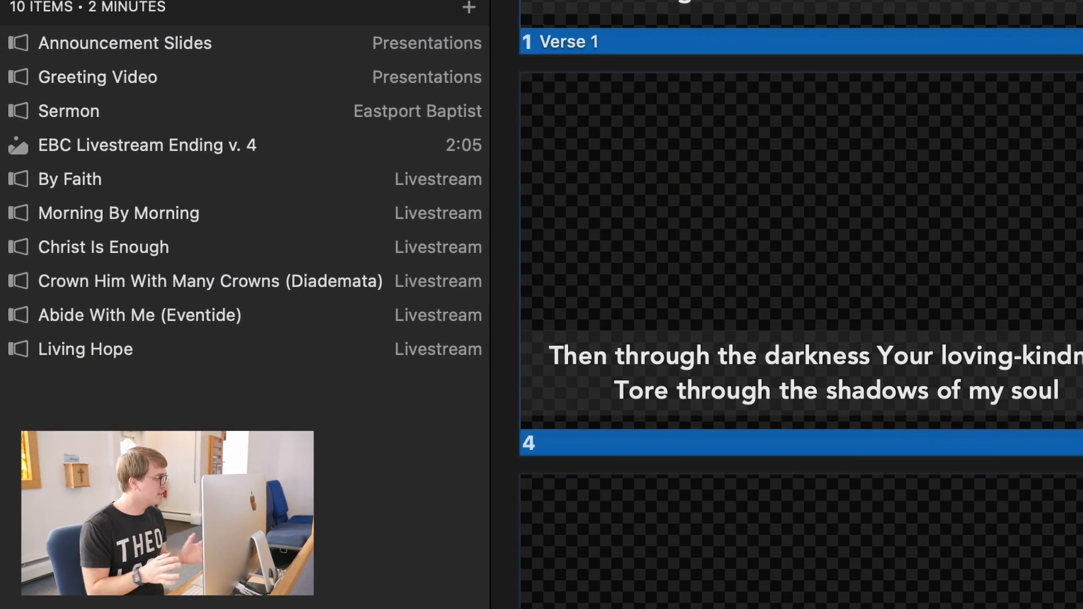
- Move By Faith and Morning By Morning directly after Announcement Slides, and Christ Is Enough directly after Greeting Video
left_click_drag(60, 185, 100, 61)
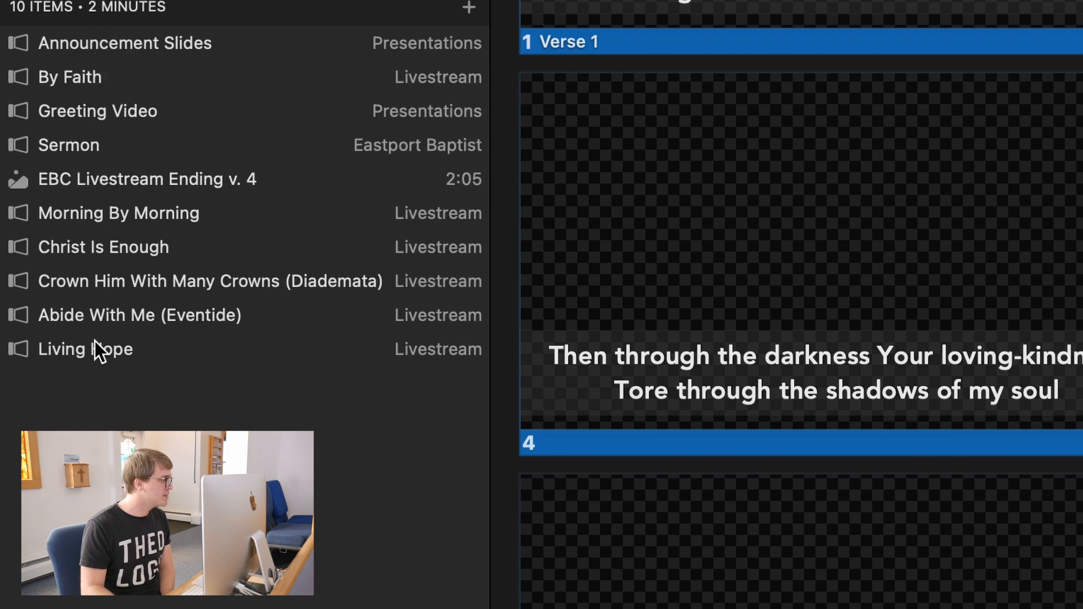
left_click_drag(92, 213, 97, 85)
left_click_drag(101, 251, 106, 154)
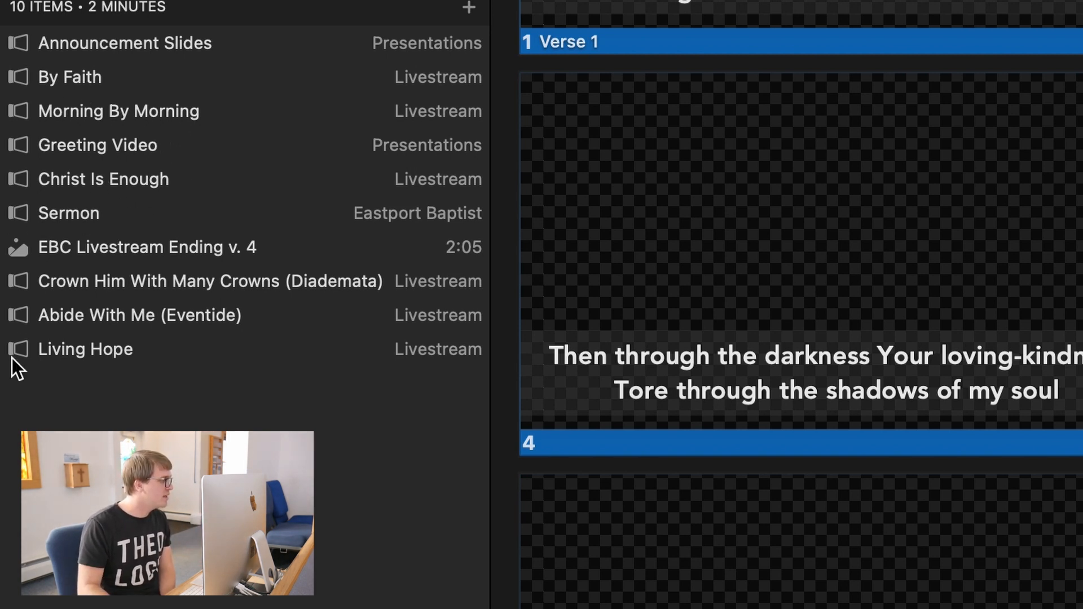
- Move Crown Him With Many Crowns and Abide With Me directly before Sermon, and Living Hope directly after it
left_click_drag(75, 277, 103, 196)
left_click_drag(99, 323, 137, 232)
left_click_drag(73, 348, 103, 299)
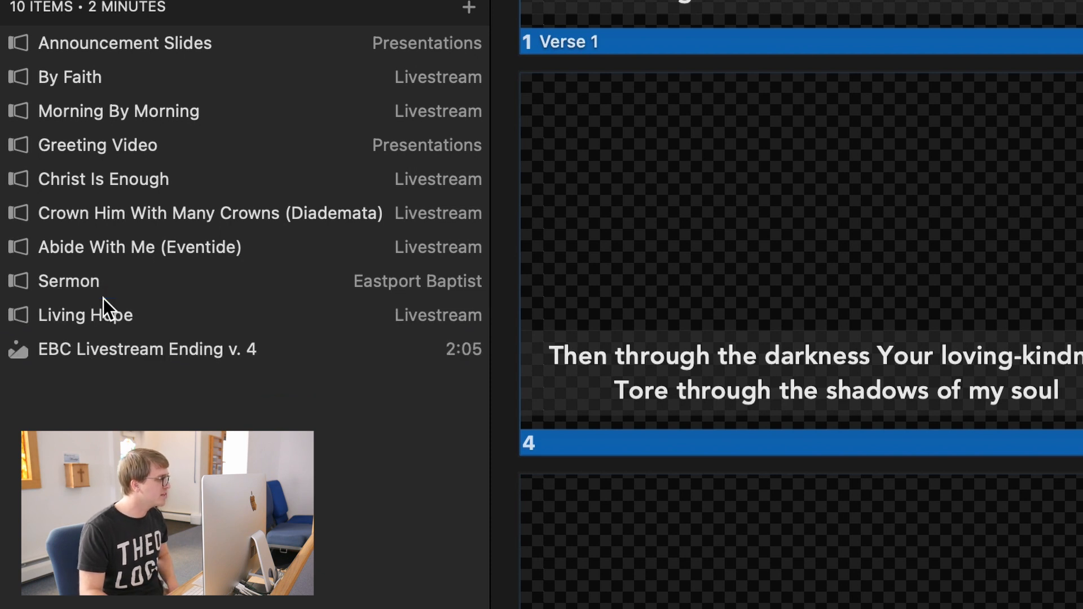
left_click(103, 299)
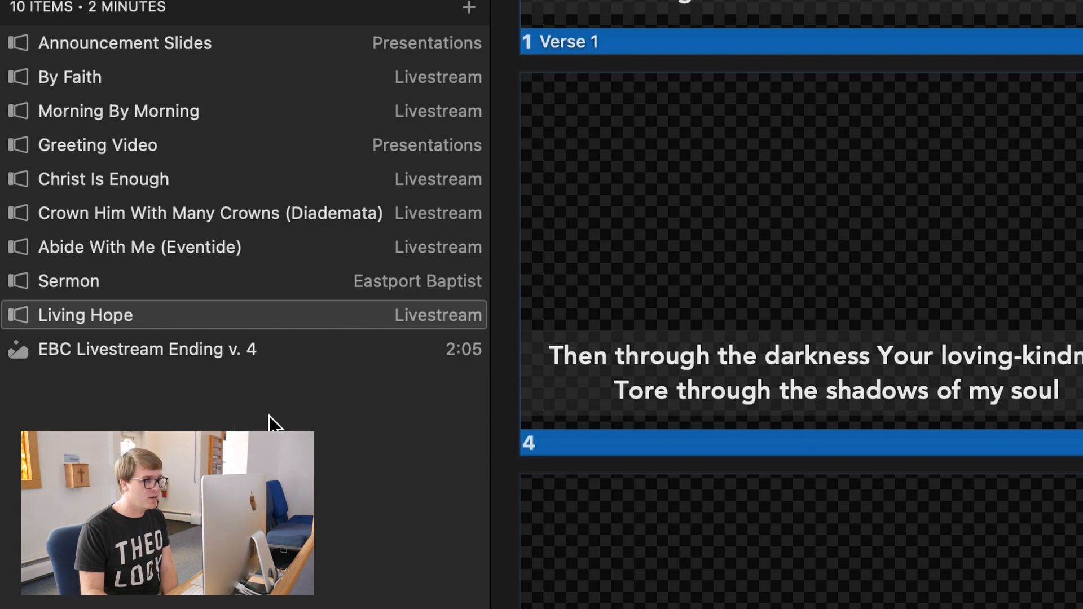
- Apply the First Friday arrangement to By Faith and check its slide order
left_click(51, 85)
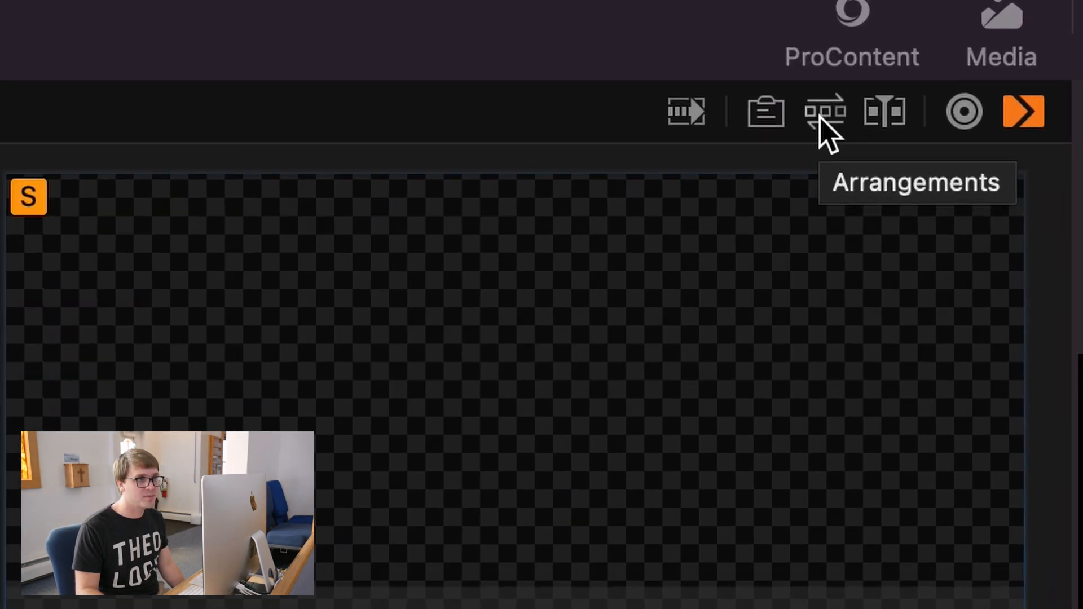
left_click(823, 112)
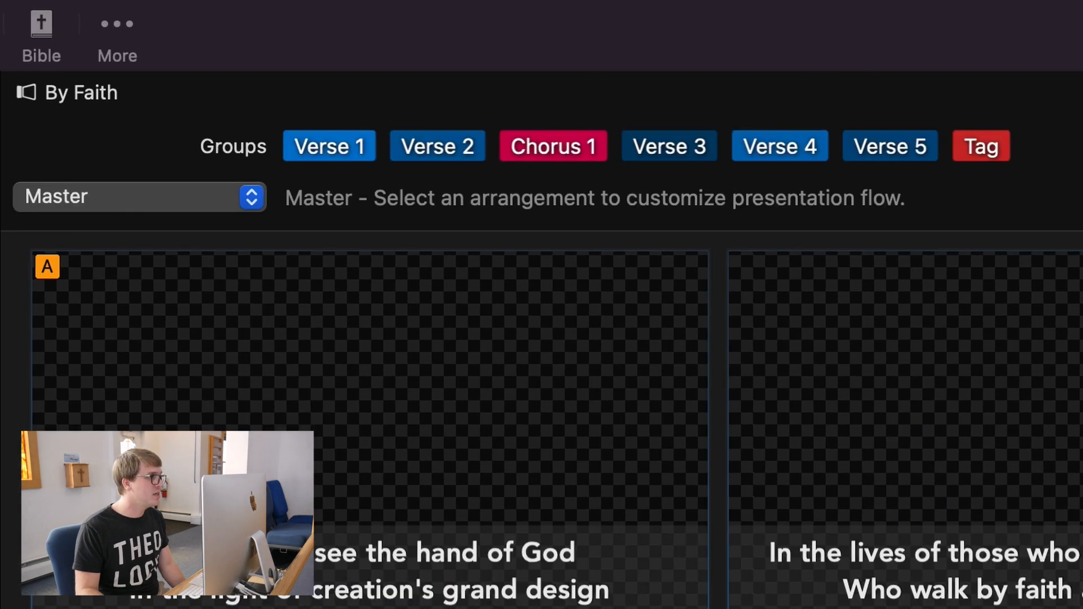
left_click(95, 197)
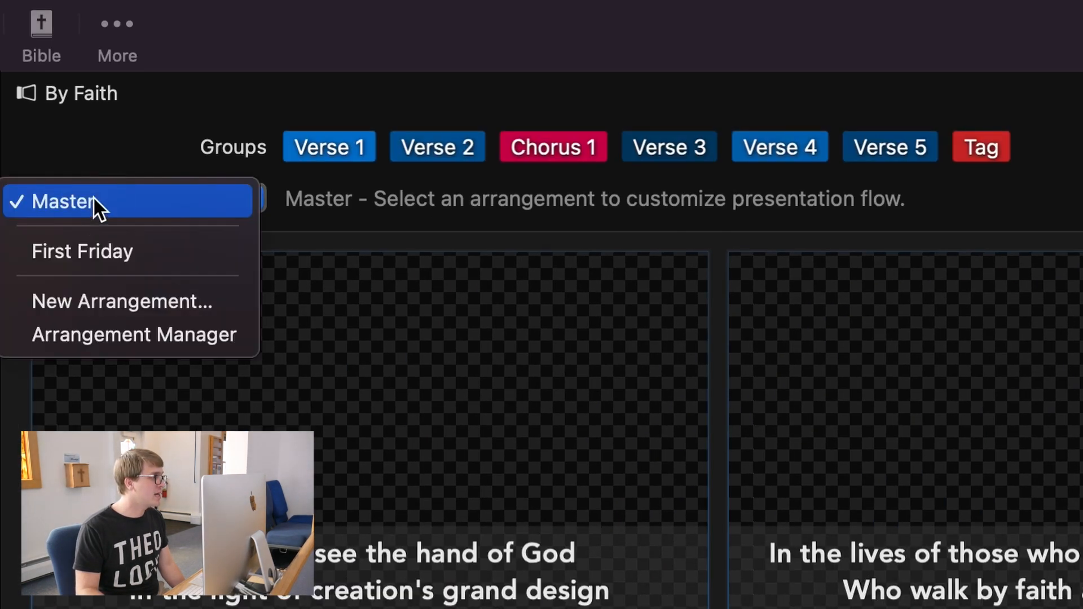
left_click(148, 252)
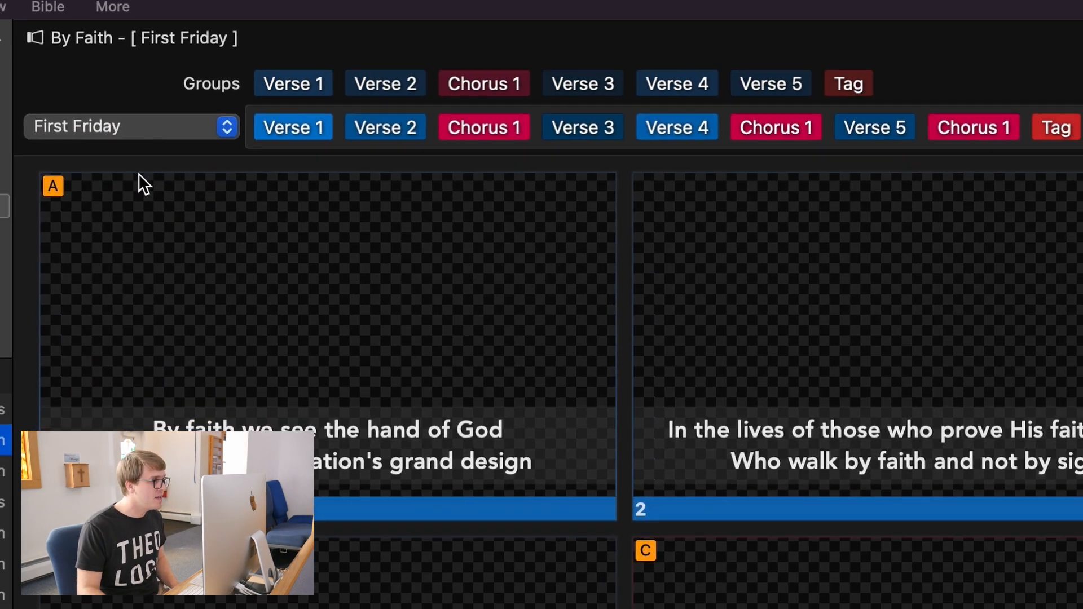
scroll(561, 366, "down", 14)
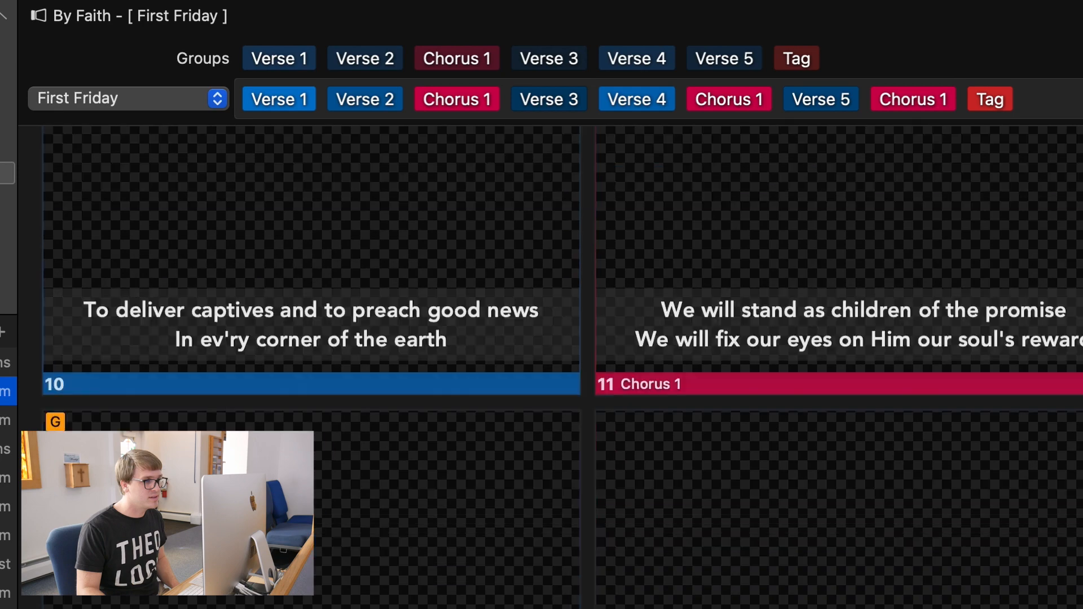
scroll(562, 367, "up", 11)
scroll(561, 366, "up", 5)
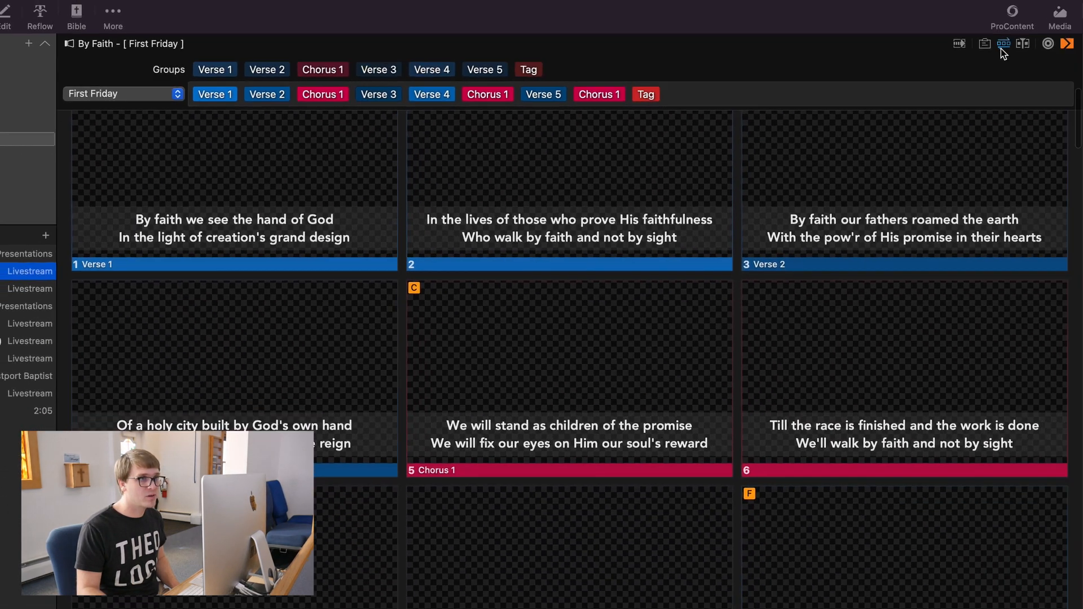
left_click(929, 50)
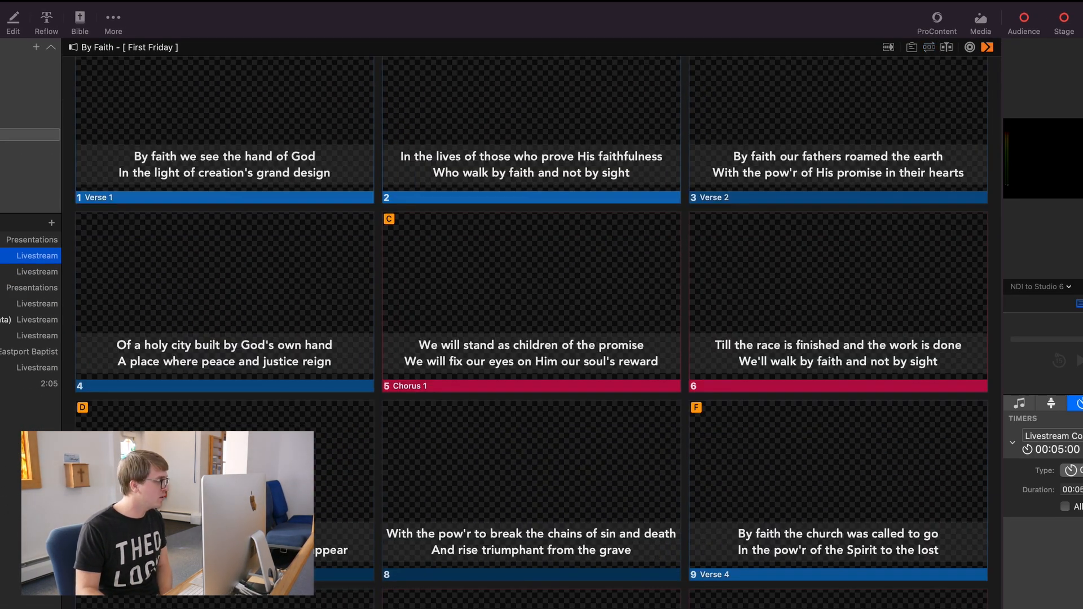
- Apply the First Friday arrangement to Morning By Morning
key("Down")
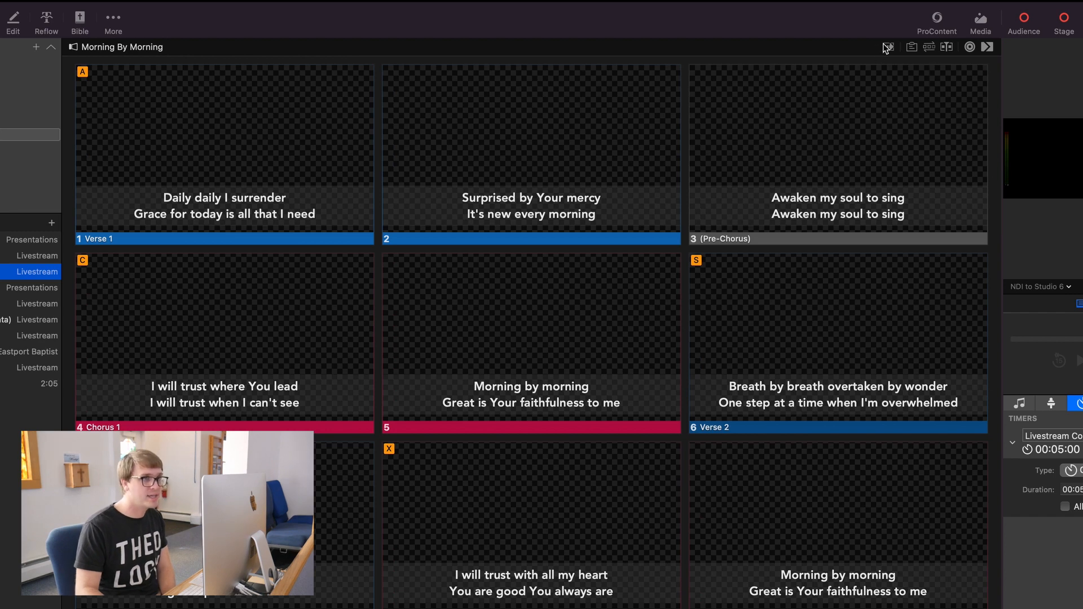
left_click(927, 47)
left_click(137, 95)
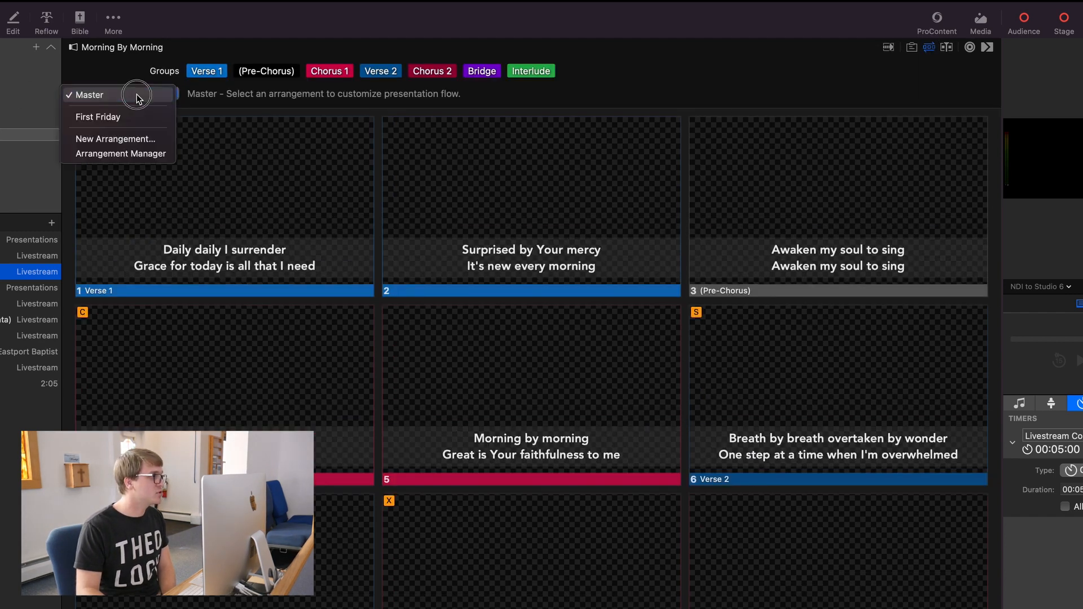
left_click(82, 117)
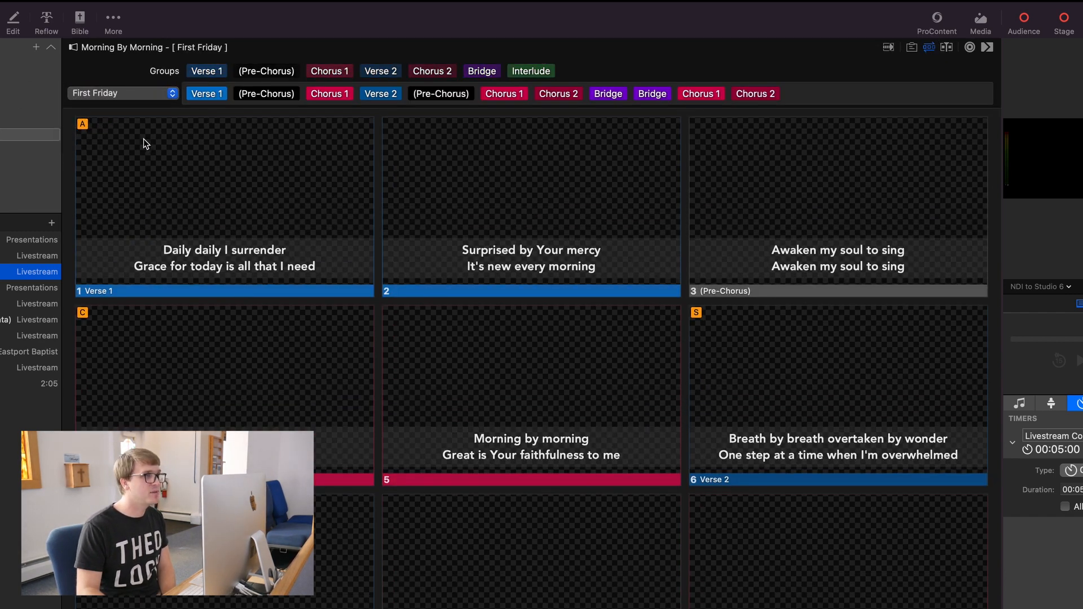
left_click(930, 48)
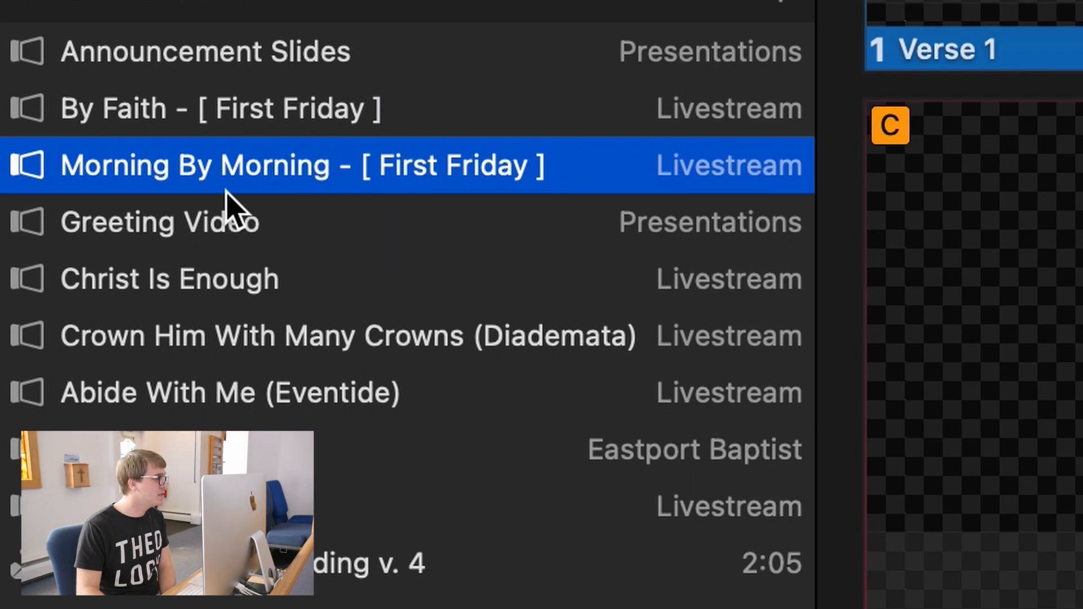
- Move the NZ Welcome.mov slide to the end of the Greeting Video presentation
left_click(189, 229)
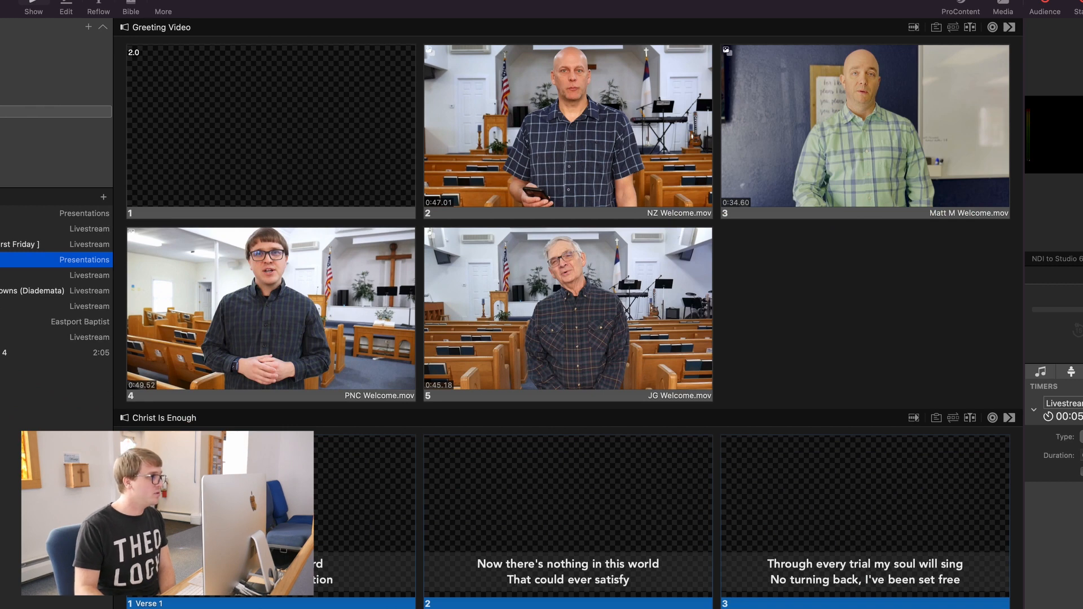
mouse_move(529, 116)
left_mouse_down()
mouse_move(721, 203)
mouse_move(818, 277)
mouse_move(798, 276)
left_mouse_up()
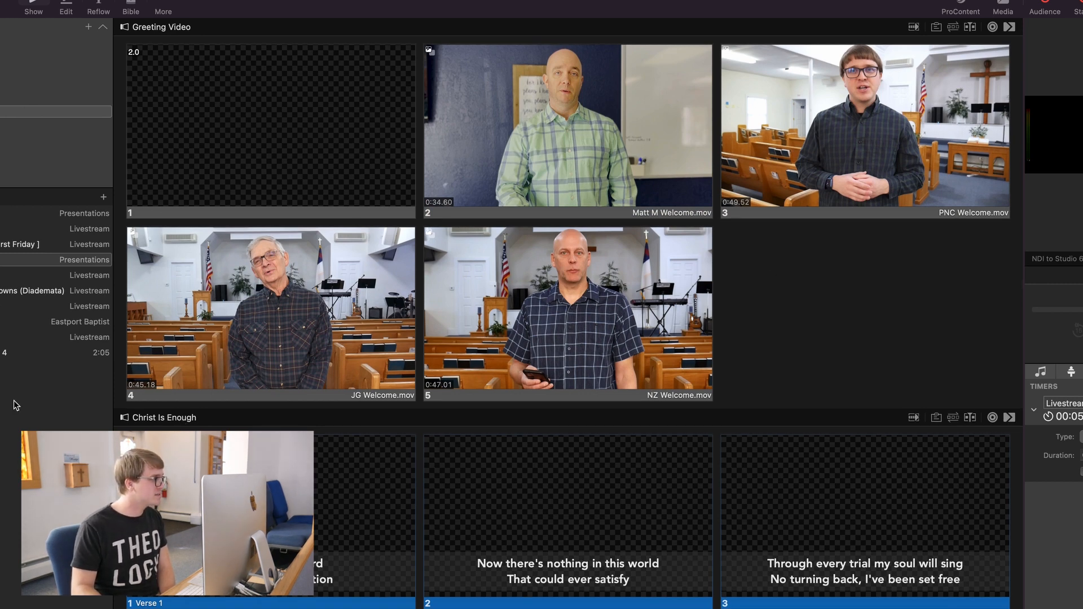
- Check which saved arrangements are available for Christ Is Enough
left_click(17, 275)
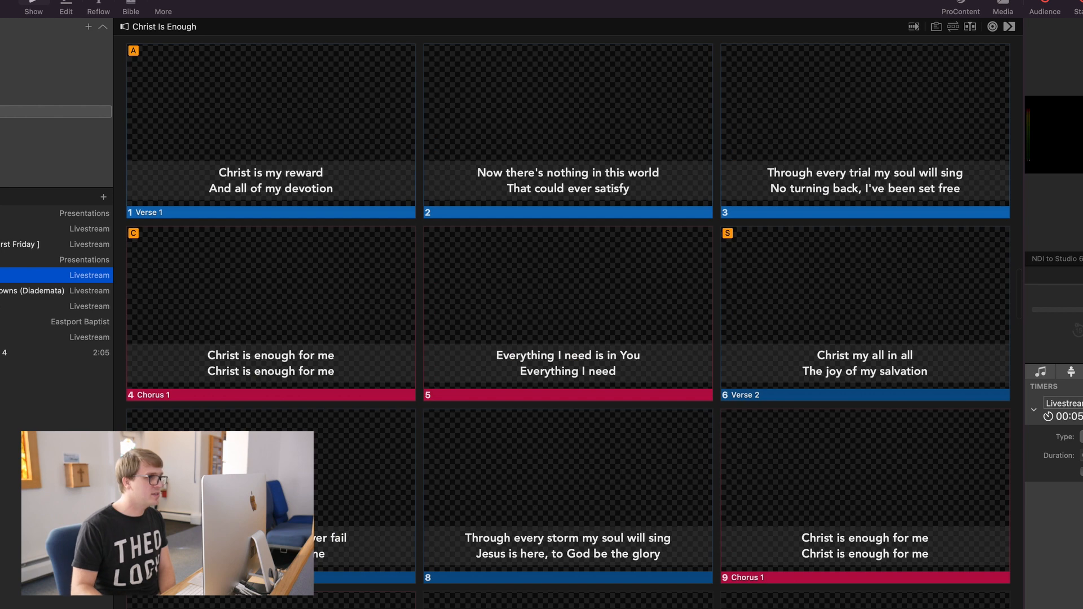
left_click(951, 27)
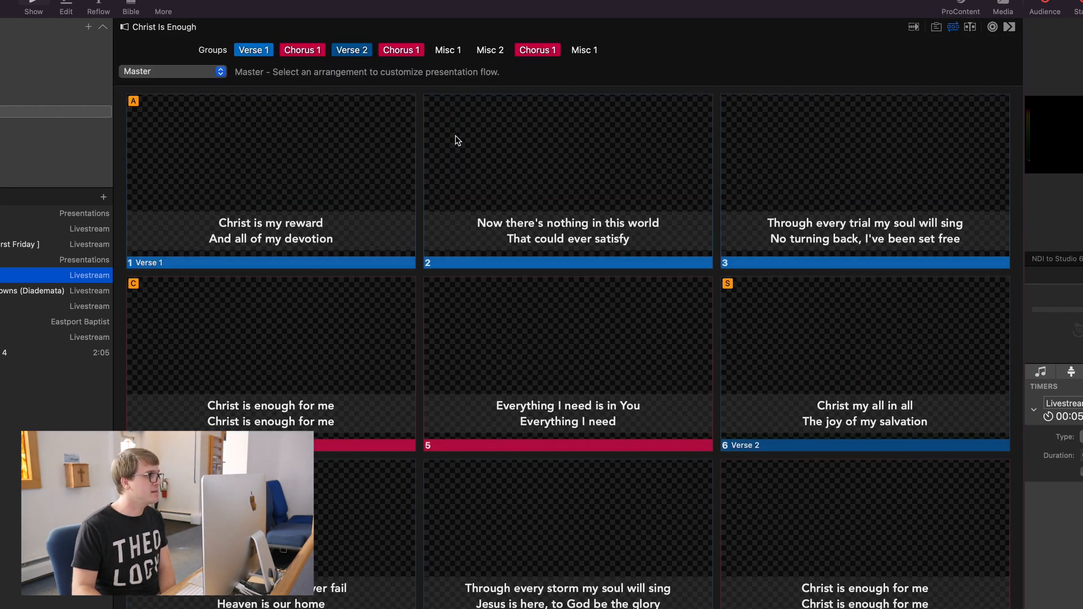
left_click(181, 79)
left_click(165, 75)
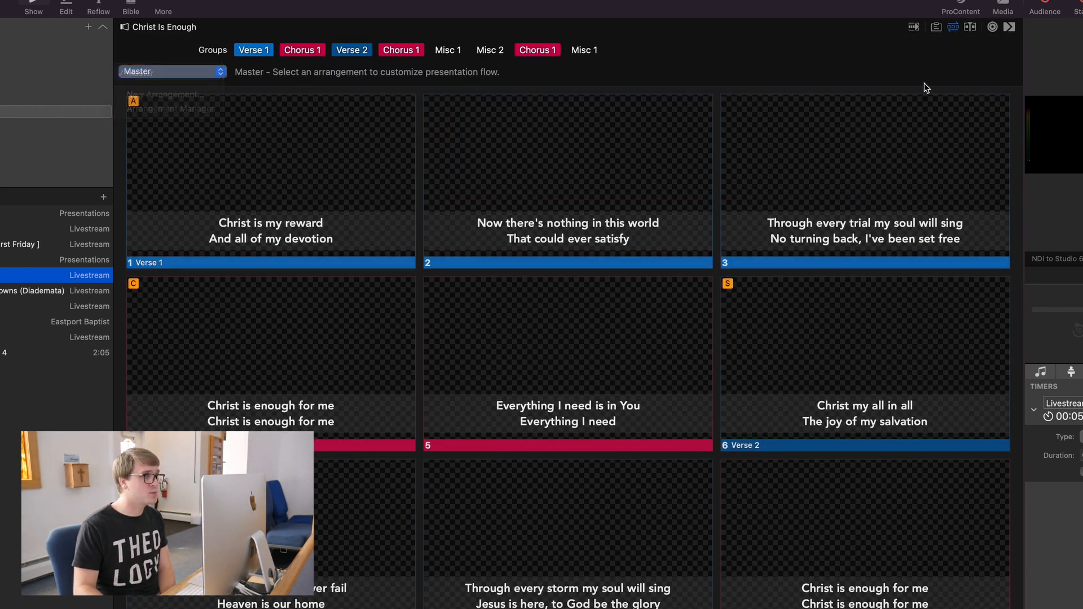
left_click(953, 28)
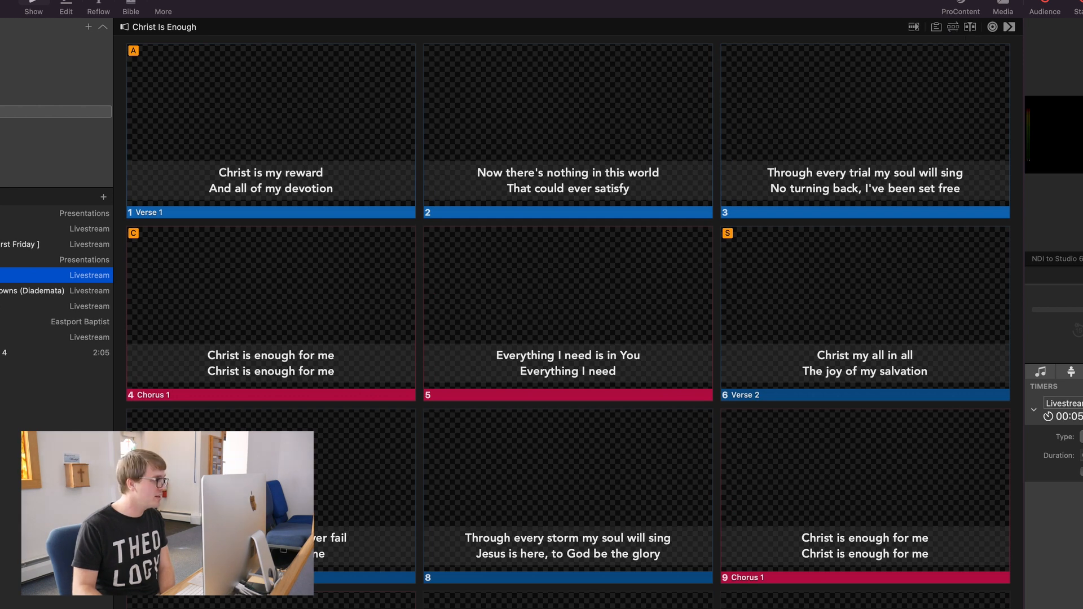
- Set the slide size of Crown Him With Many Crowns to the NDI to Studio 6 screen size, 1920 x 1080
left_click(31, 291)
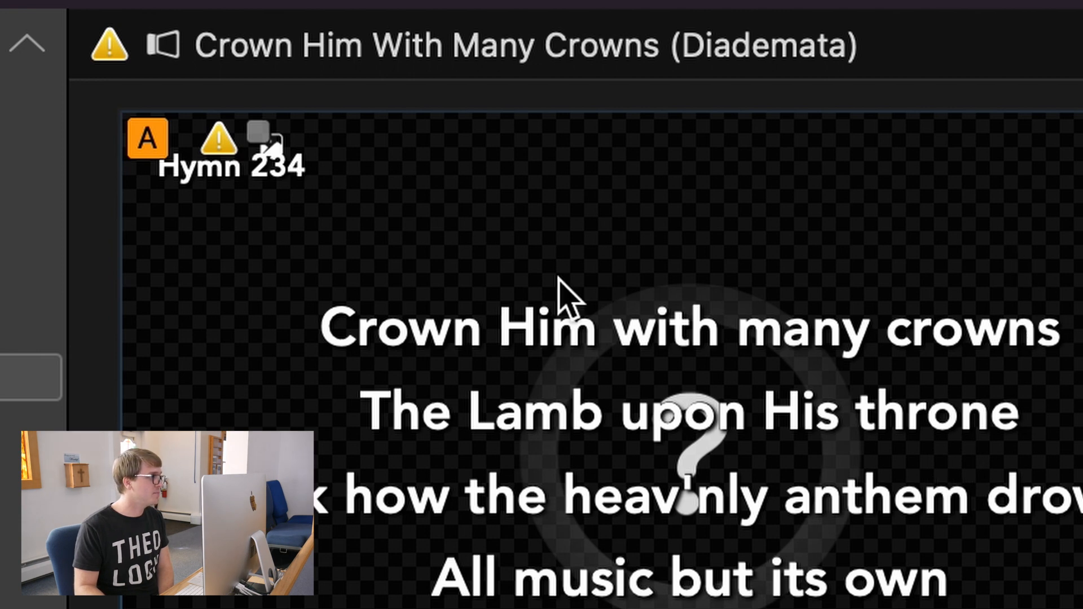
left_click(90, 39)
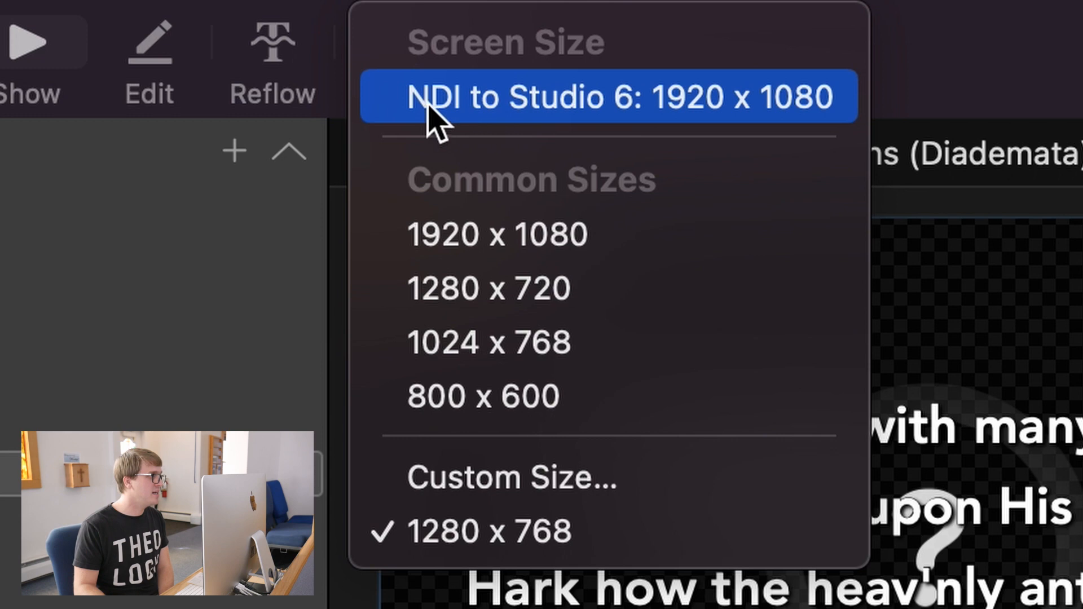
left_click(718, 113)
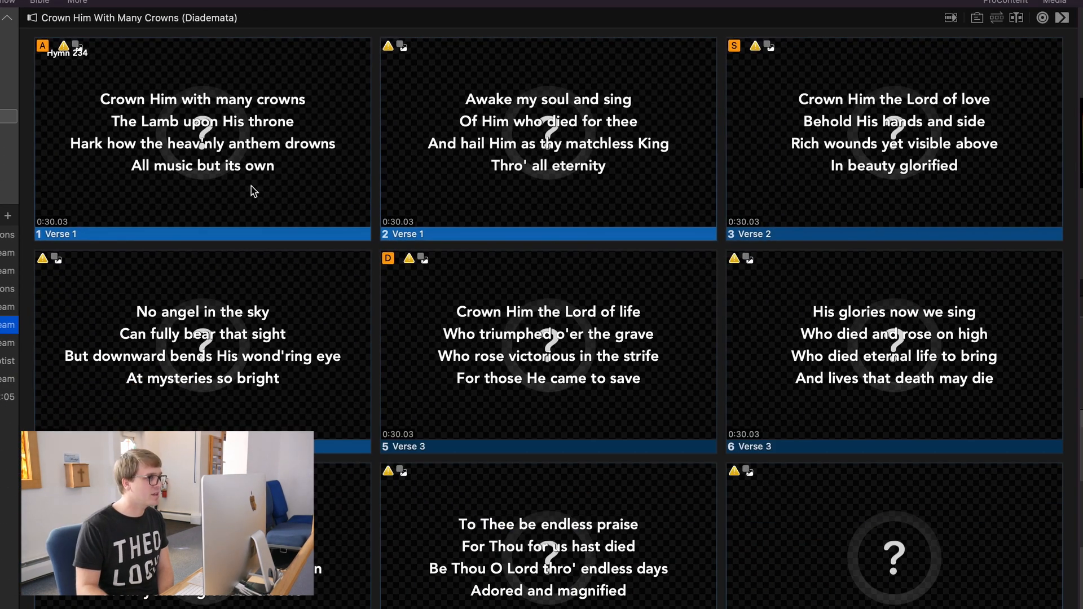
- Remove the missing sunset-crosses-blank.mov media action from the slides of Crown Him With Many Crowns
right_click(214, 180)
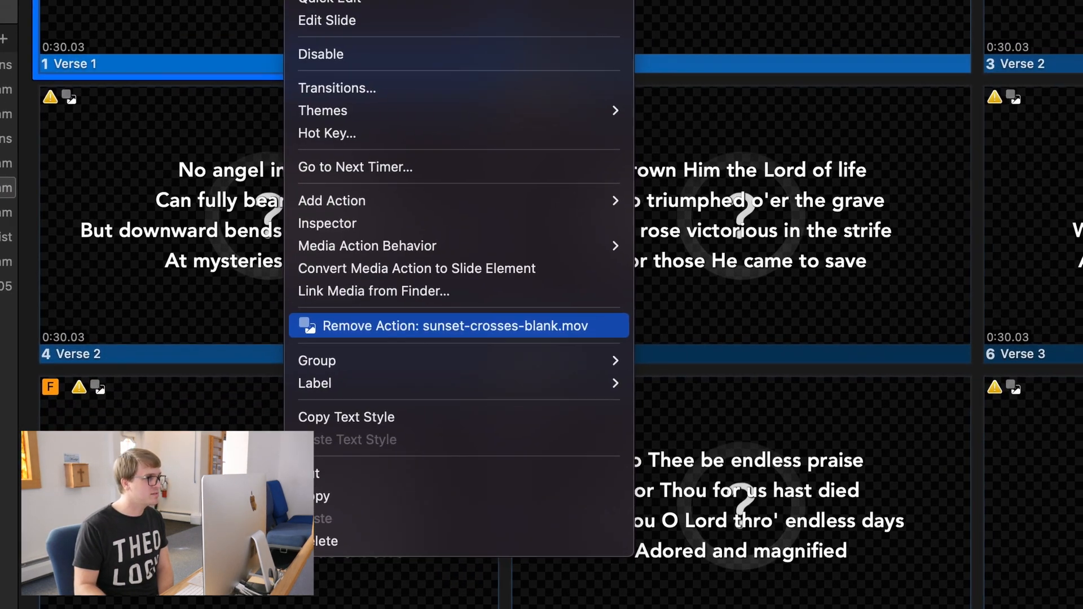
left_click(468, 311)
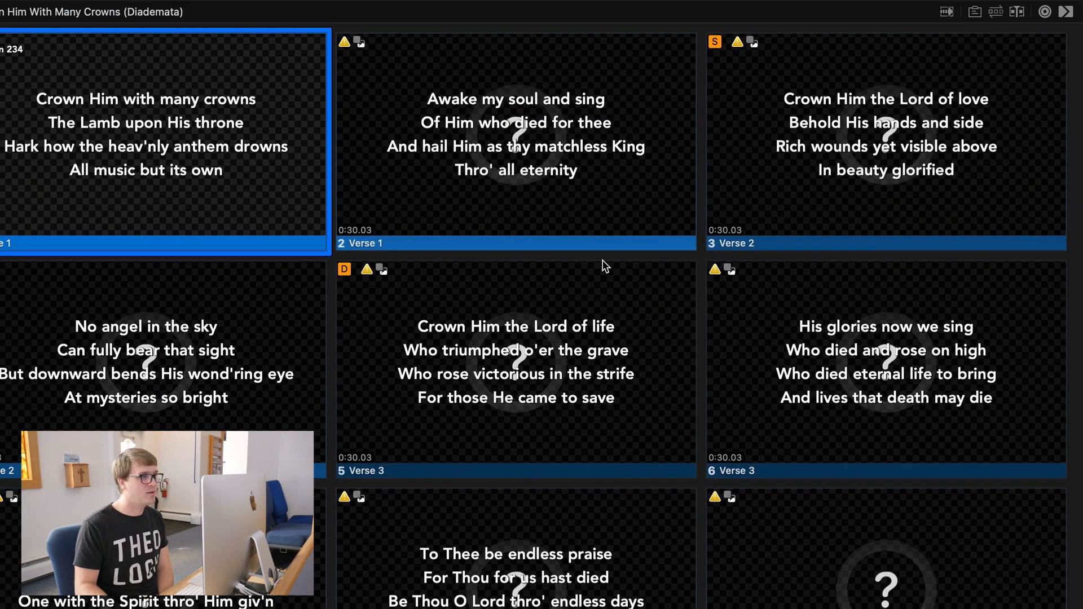
right_click(626, 28)
left_click(682, 393)
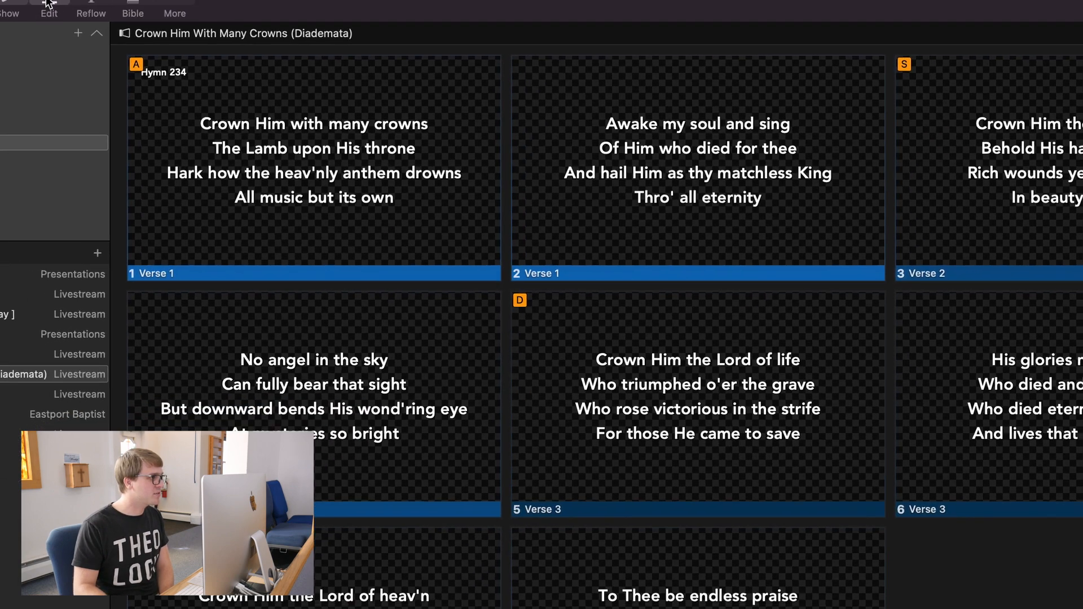
- Delete the "Hymn 234" text from the first slide of Crown Him With Many Crowns and return to the slide overview
left_click(164, 21)
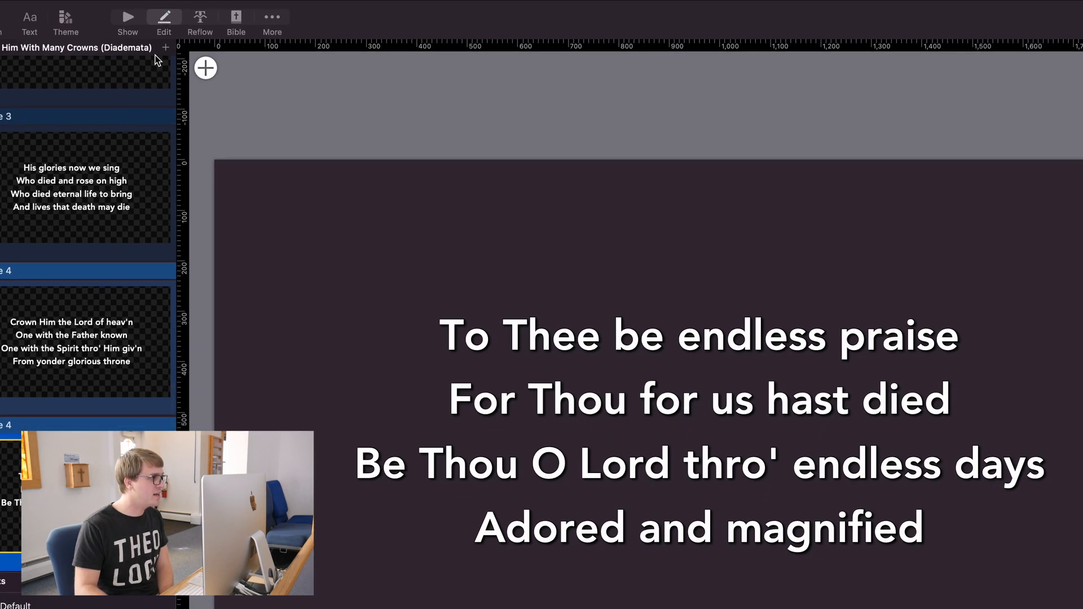
scroll(141, 124, "up", 10)
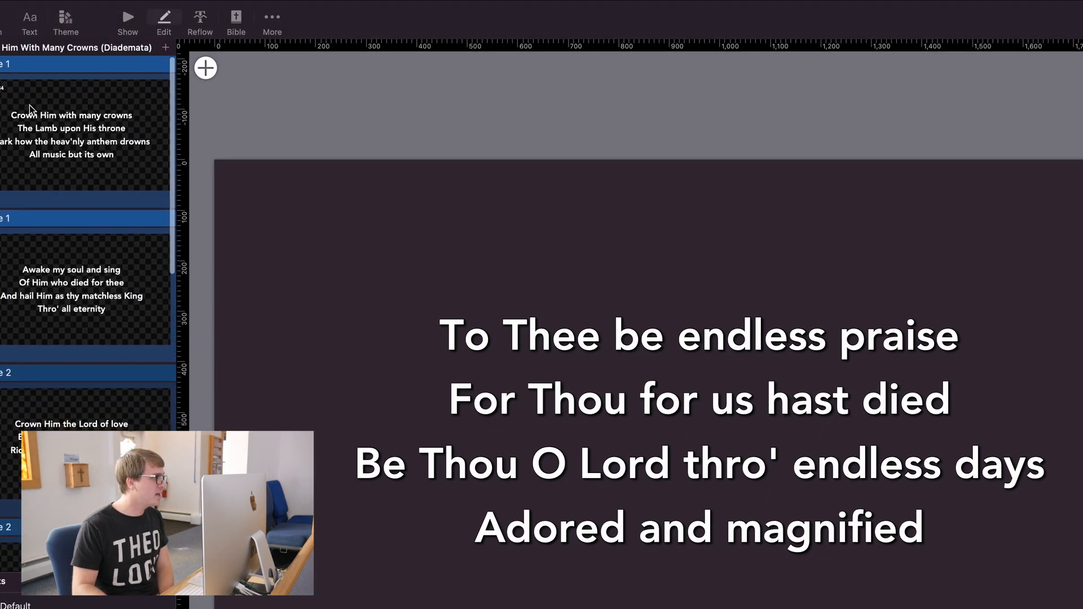
left_click(31, 109)
left_click(340, 216)
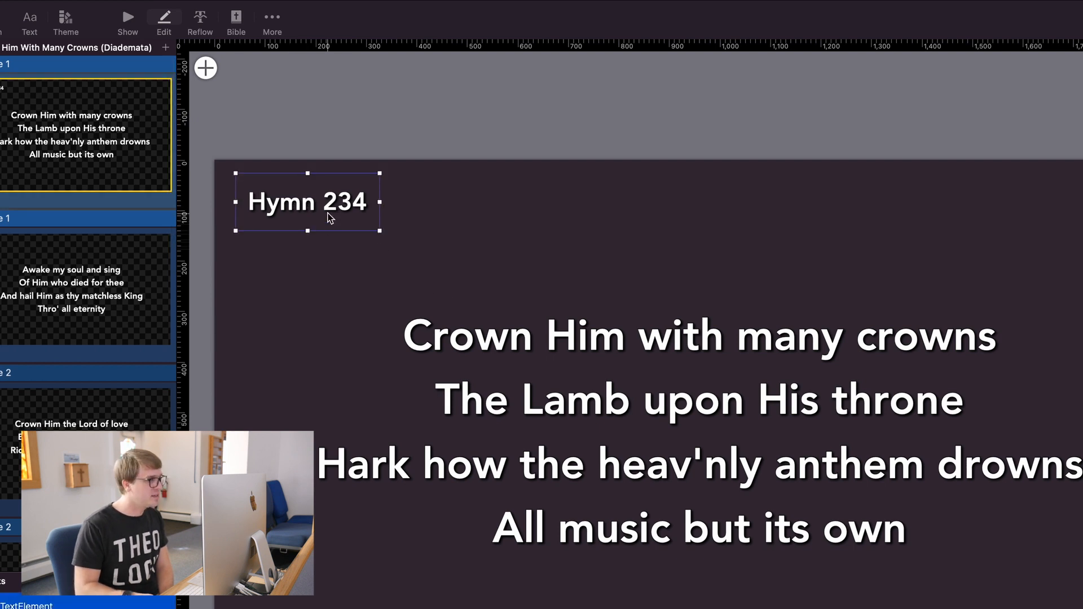
key("Delete")
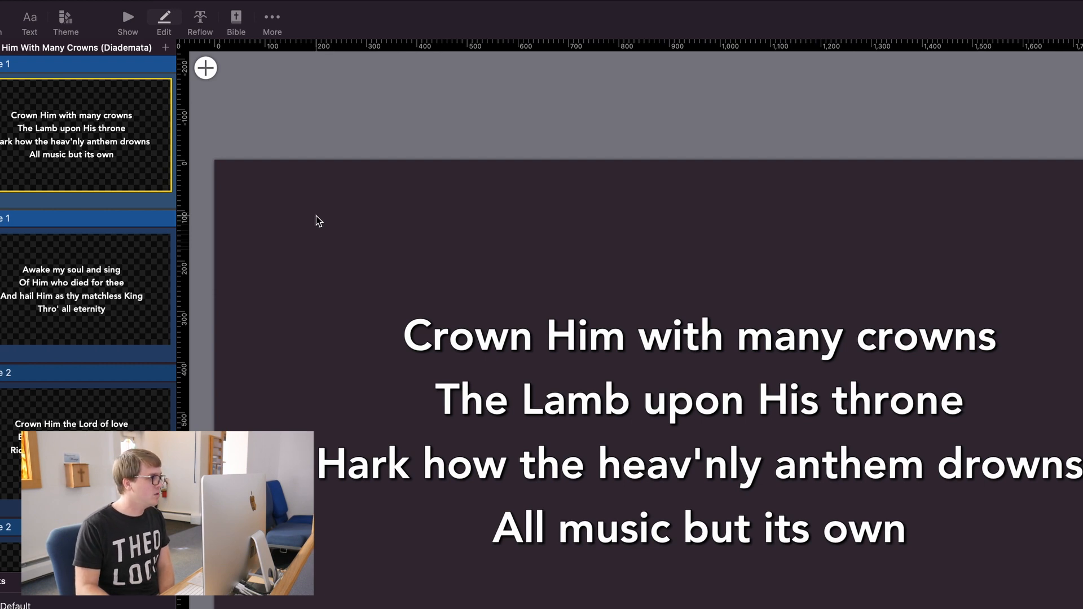
left_click(128, 21)
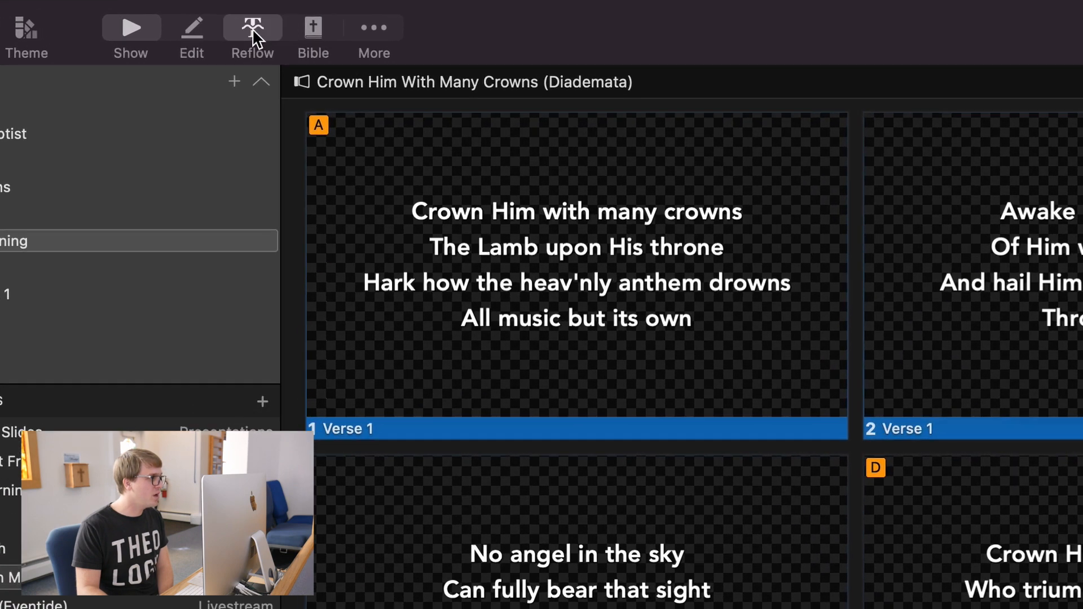
- Open Crown Him With Many Crowns in the Reflow editor and split both Verse 1 slides into two-line slides
left_click(199, 19)
left_click(923, 195)
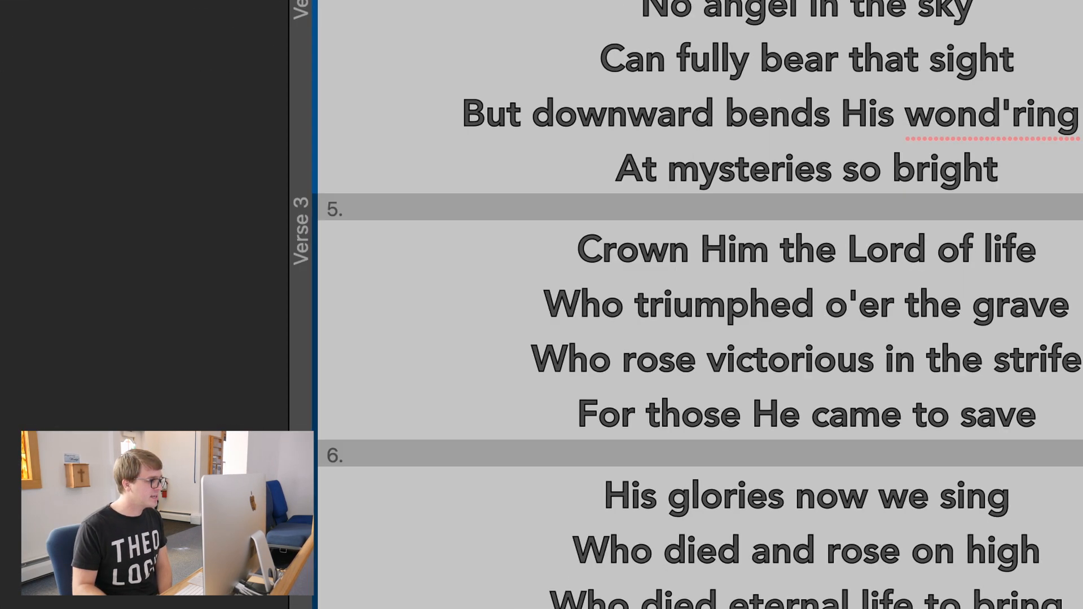
left_click(528, 587)
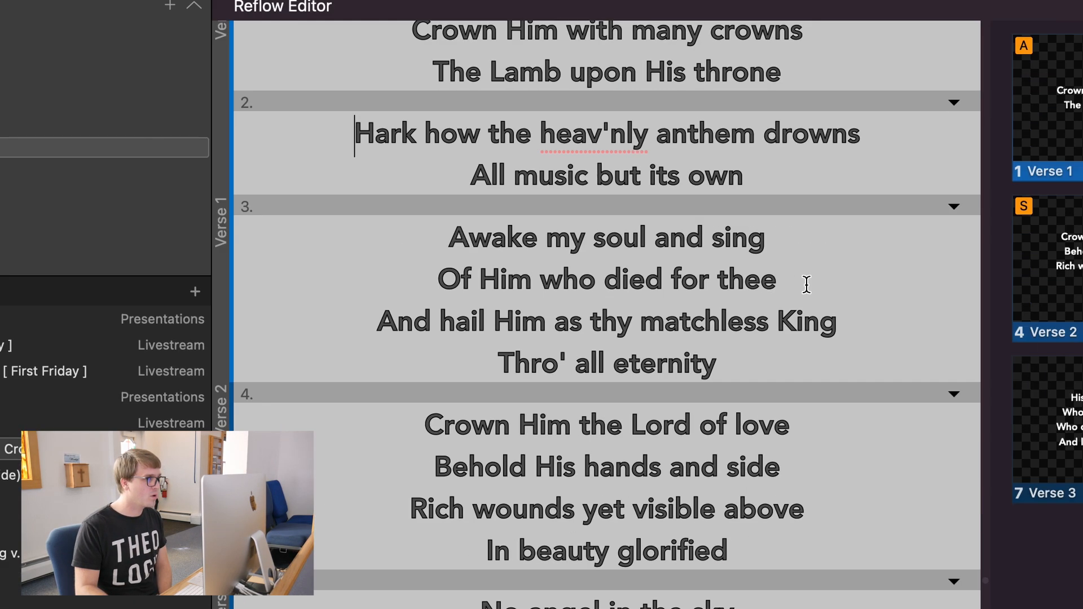
left_click(806, 283)
key("Return")
key("Return")
- Split both Verse 2 slides after their second lines, "Behold His hands and side" and "Can fully bear that sight"
left_click(801, 502)
key("Return")
key("Return")
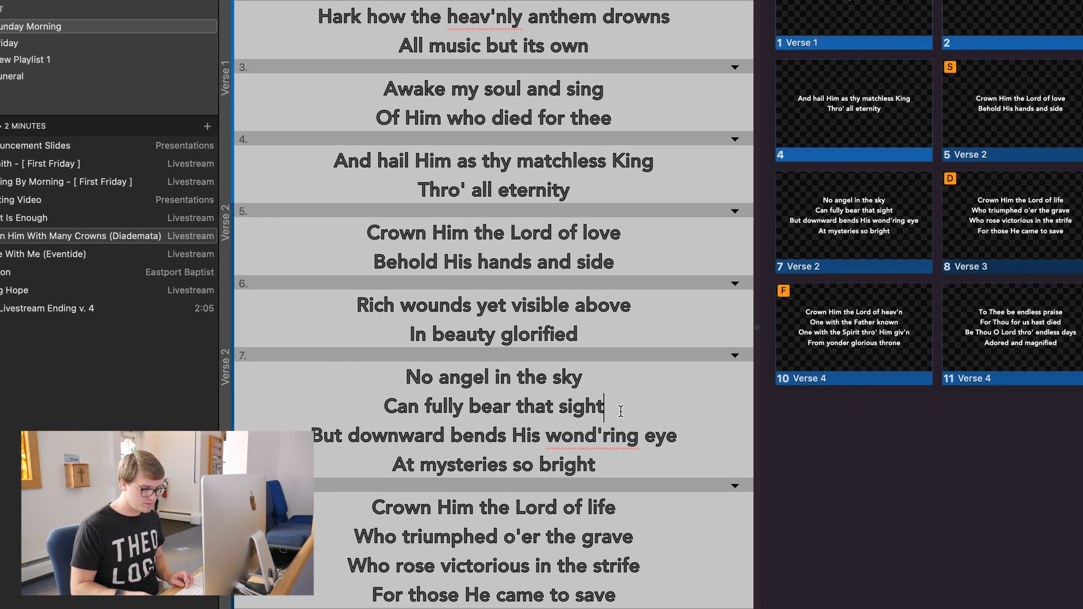
left_click(570, 326)
key("Return")
key("Return")
- Split both Verse 3 slides after "Who triumphed o'er the grave" and "Who died and rose on high"
scroll(569, 325, "down", 5)
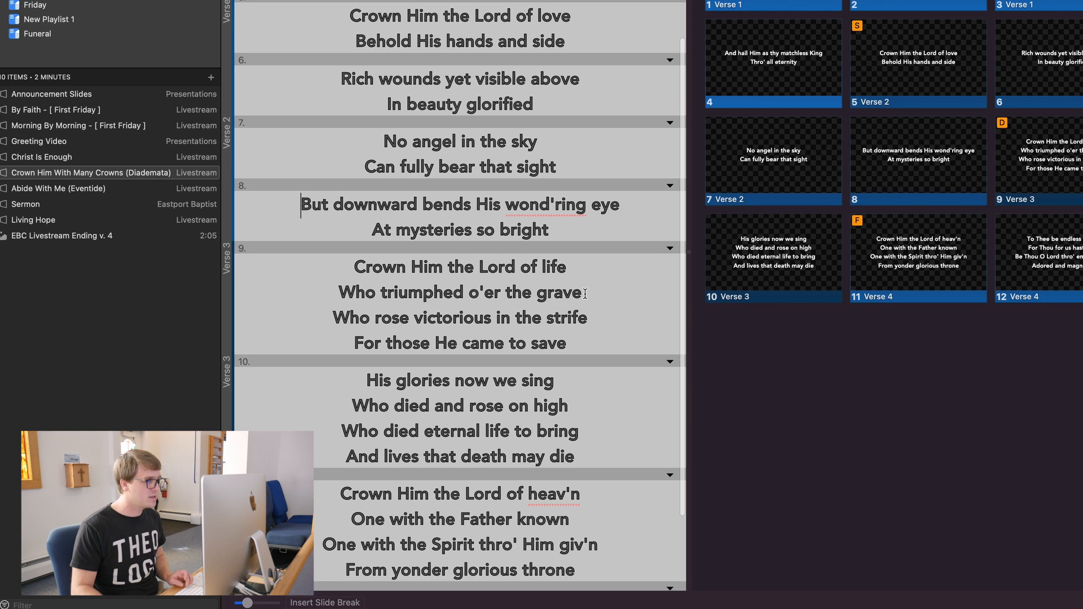
left_click(582, 291)
key("Return")
key("Return")
scroll(584, 299, "down", 3)
left_click(584, 305)
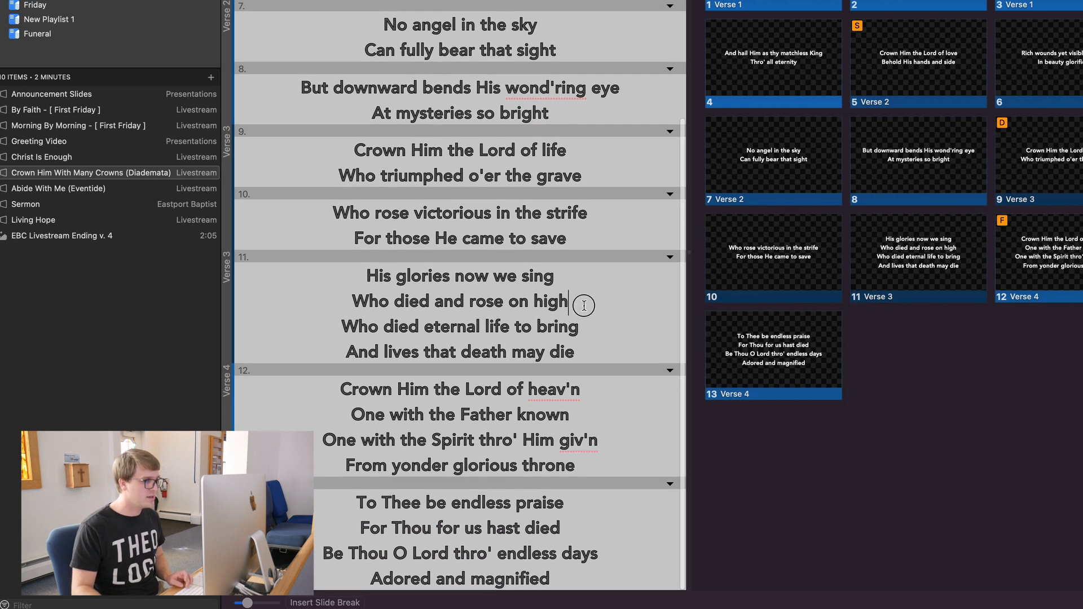
key("Return")
key("Return")
- Split both Verse 4 slides after "One with the Father known" and "For Thou for us hast died", and return to the slide overview
scroll(583, 338, "down", 2)
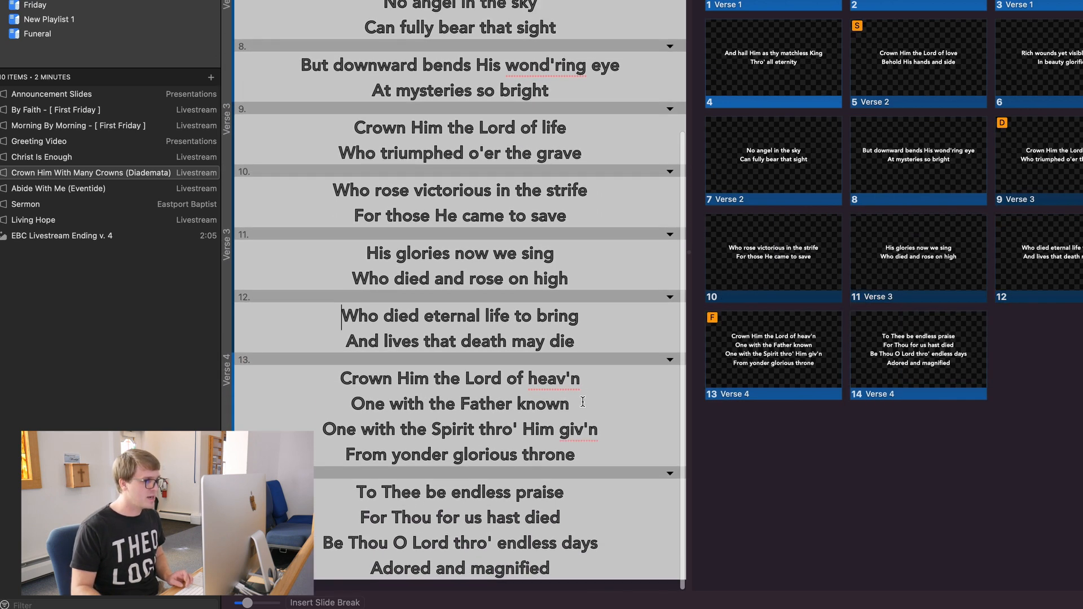
left_click(583, 409)
key("Return")
key("Return")
left_click(572, 537)
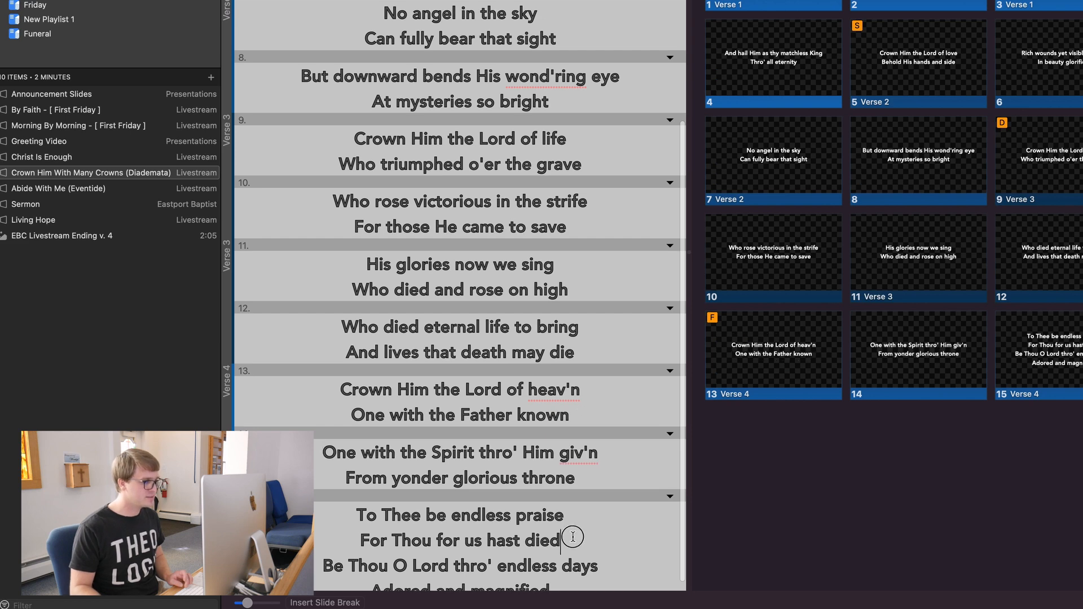
key("Return")
key("Return")
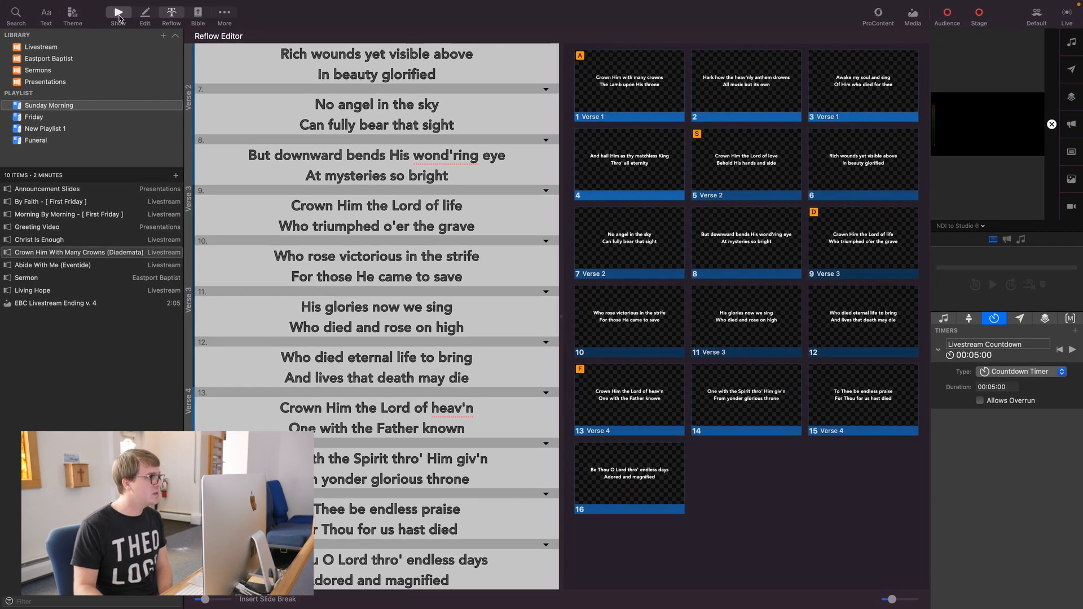
left_click(119, 15)
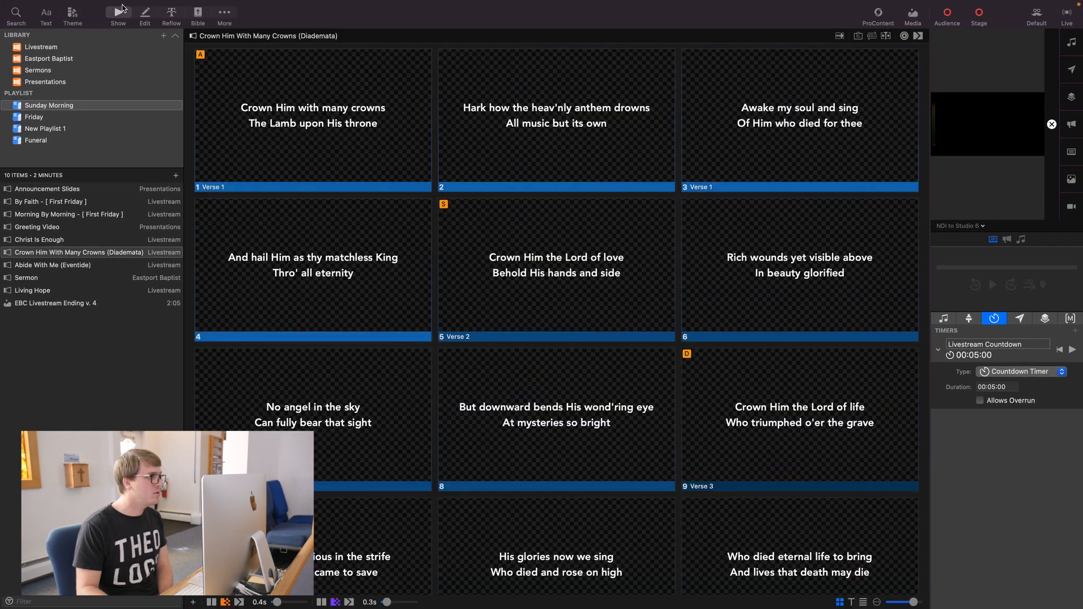
- Apply the 2 Lines Grey BG slide from the Lower Thirds (Livestream) theme to all Crown Him With Many Crowns slides and send the first slide live
left_click(347, 145)
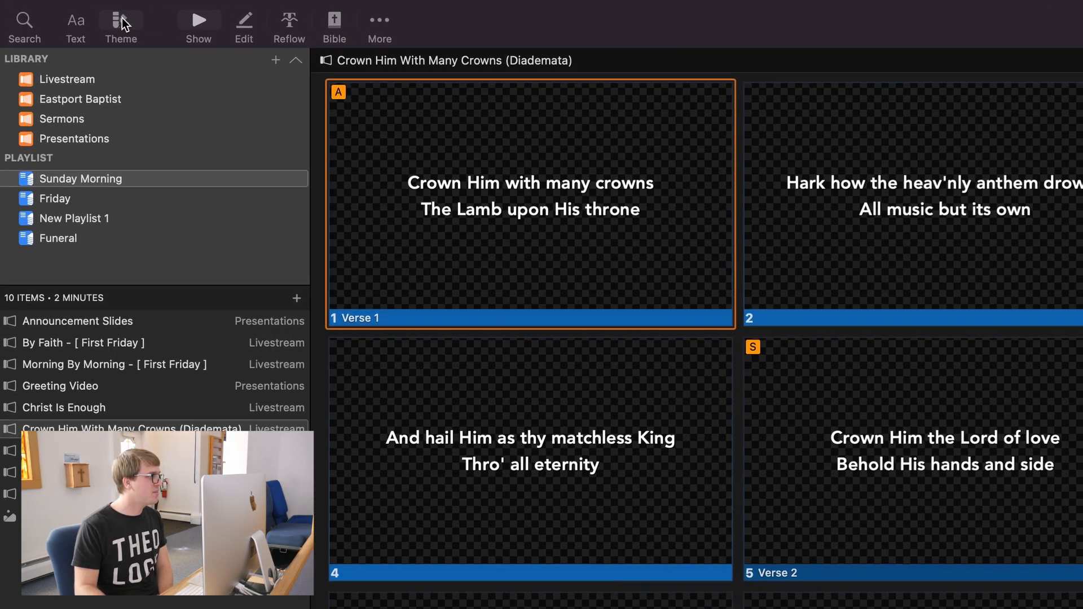
left_click(74, 15)
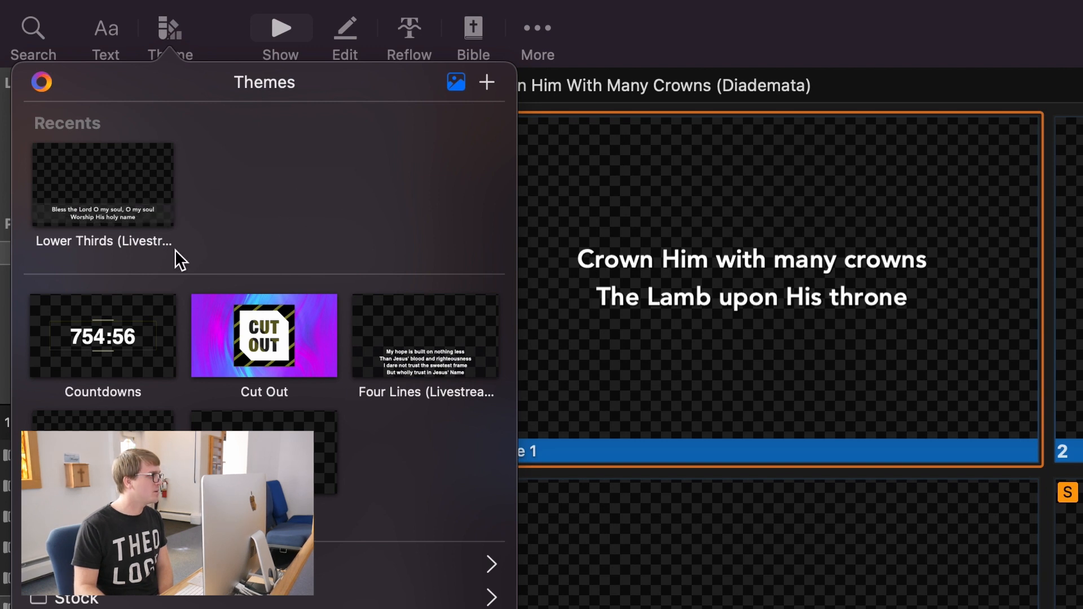
left_click(124, 172)
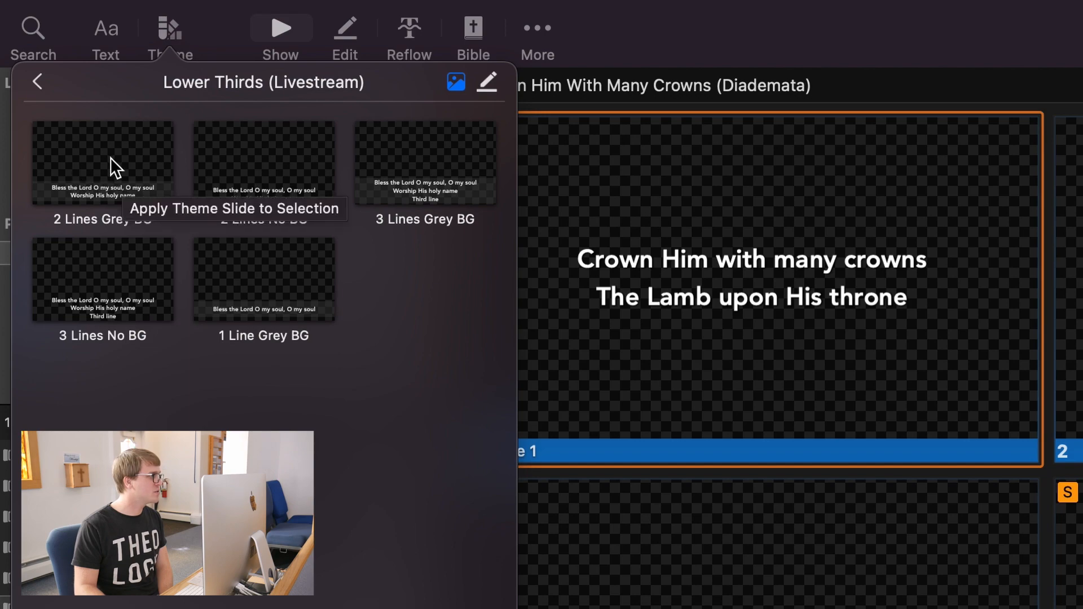
left_click(107, 164)
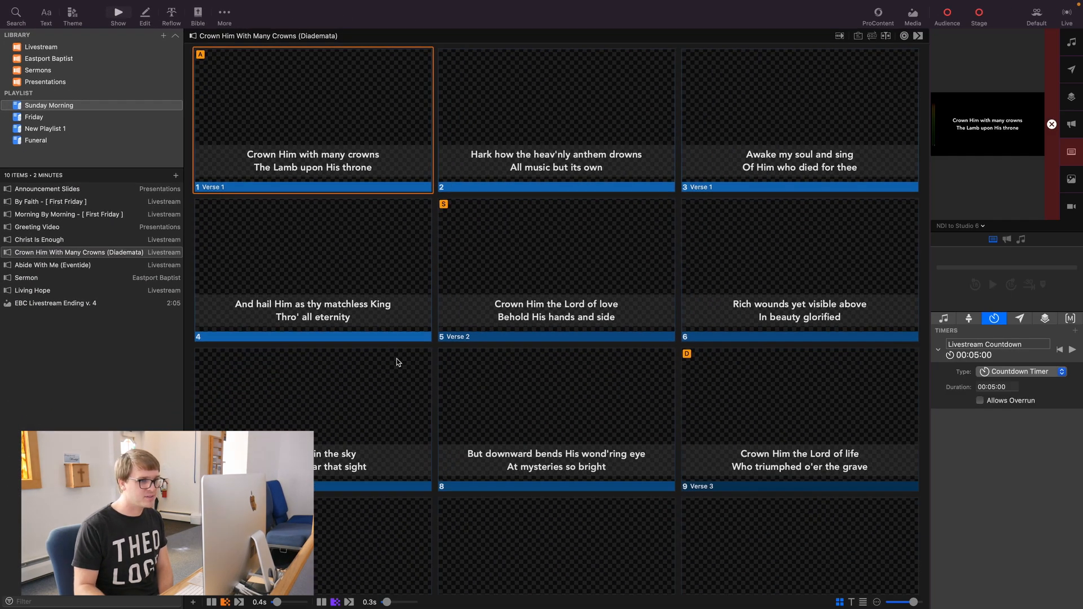
scroll(398, 357, "down", 5)
scroll(400, 359, "down", 4)
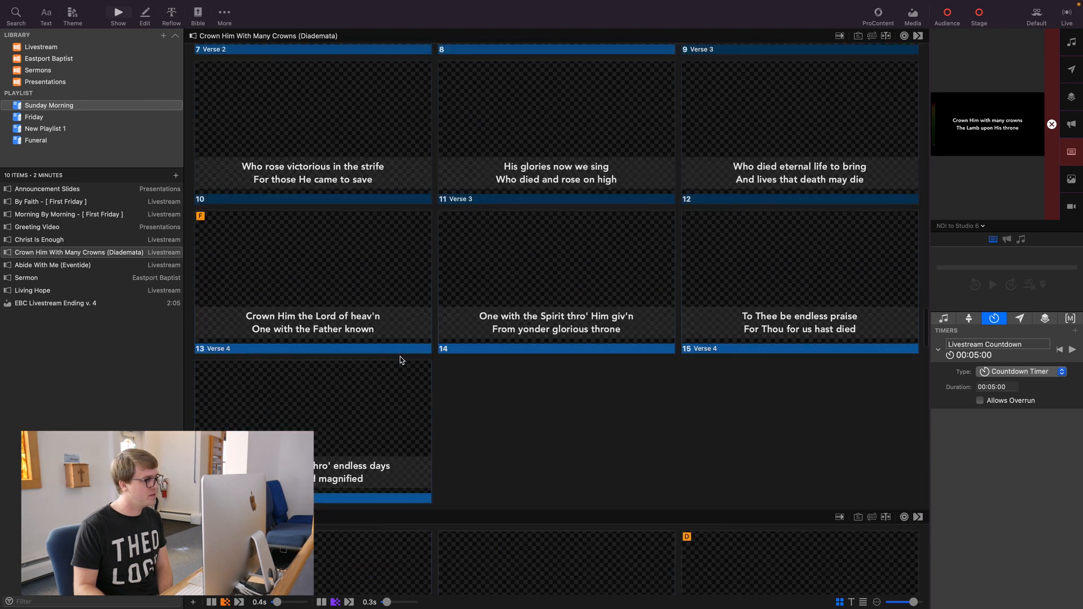
scroll(400, 358, "up", 10)
left_click(228, 174)
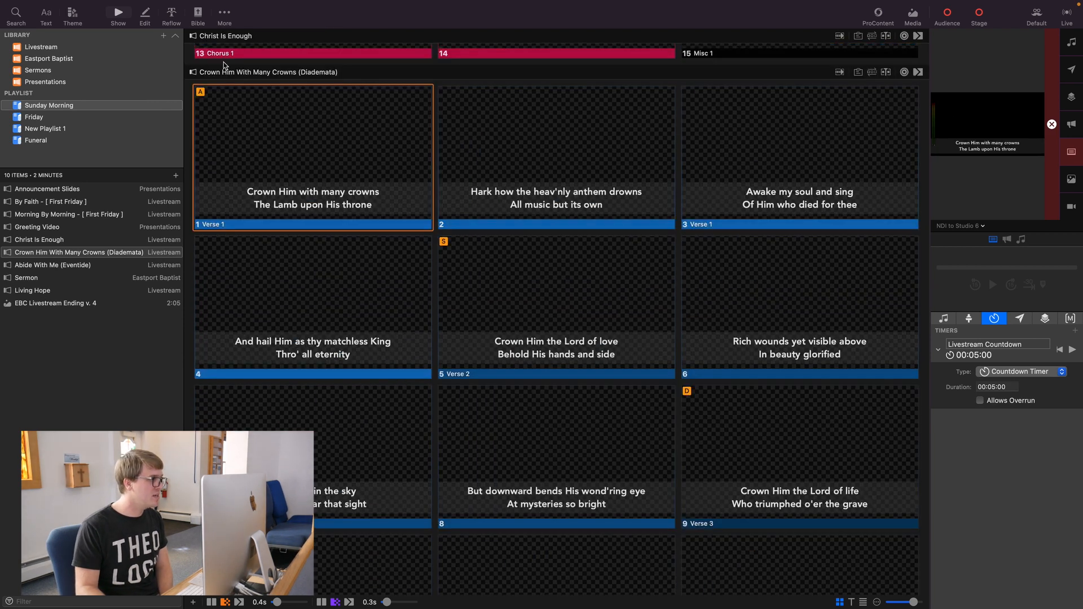
- Open Abide With Me (Eventide) from the playlist and check its slides, groups and available arrangements
left_click(34, 266)
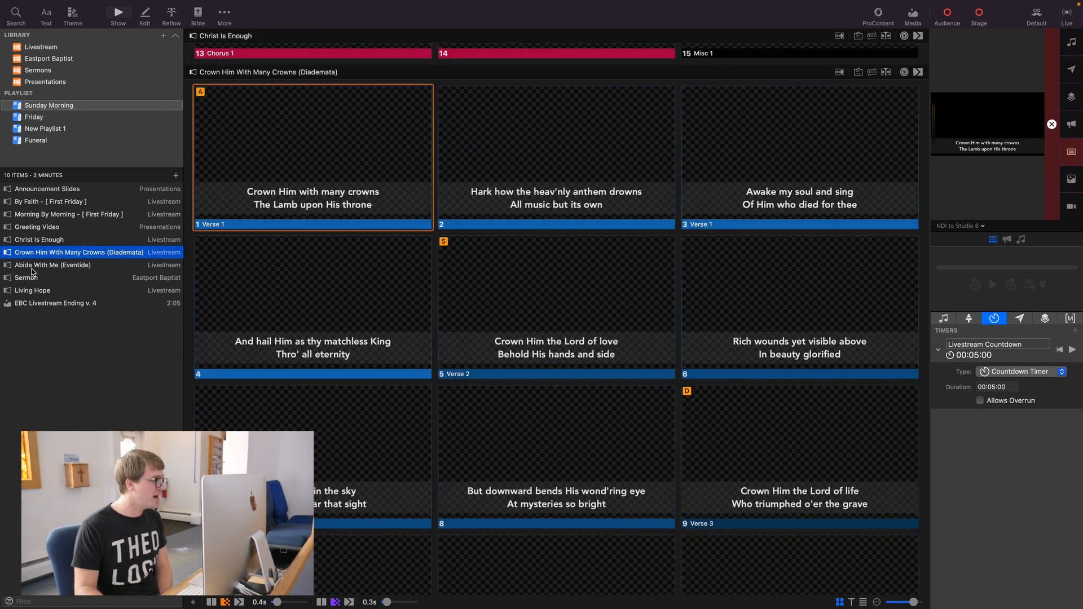
left_click(33, 266)
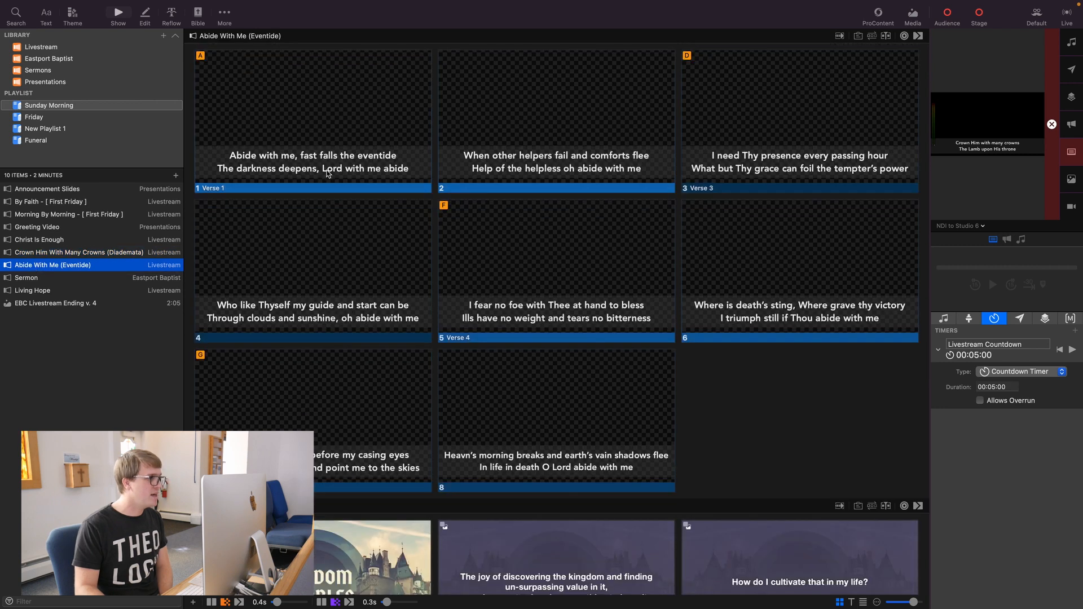
left_click(872, 36)
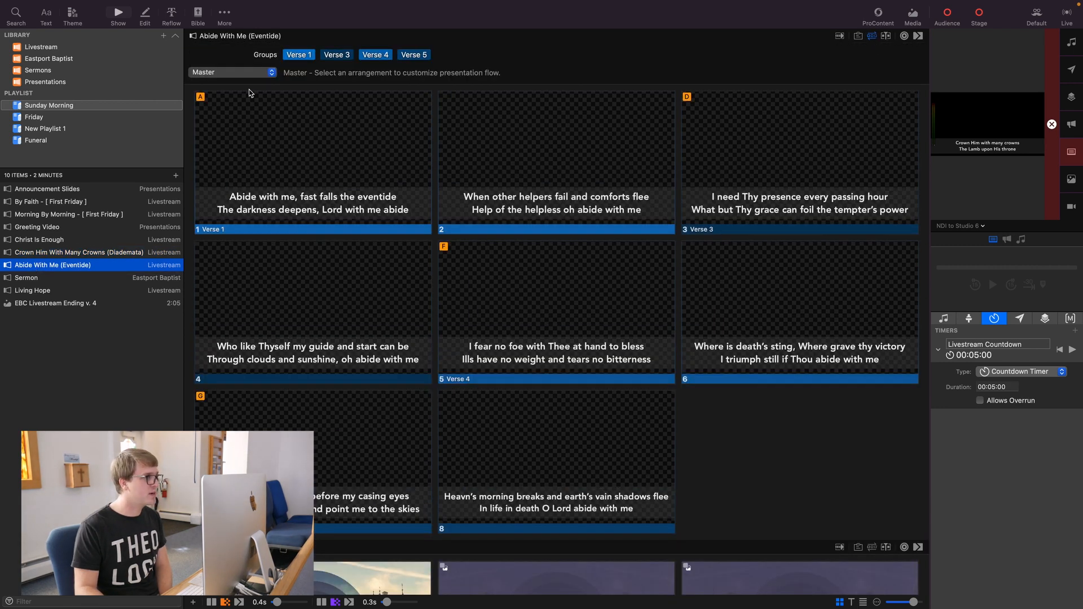
left_click(226, 73)
left_click(226, 77)
left_click(872, 36)
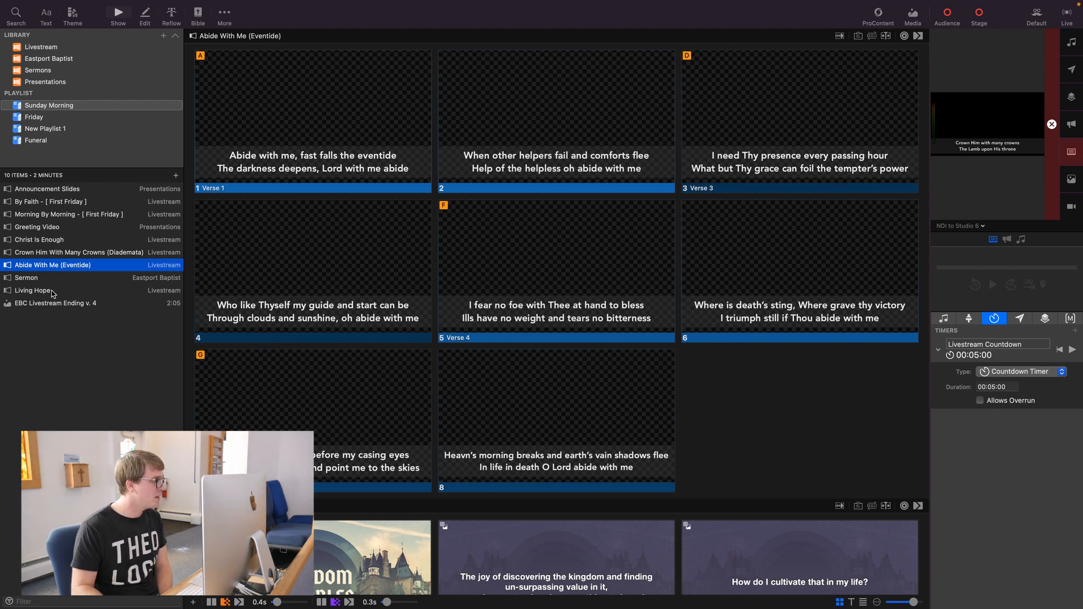
- Open Living Hope from the playlist and check its slides, groups and available arrangements
left_click(34, 292)
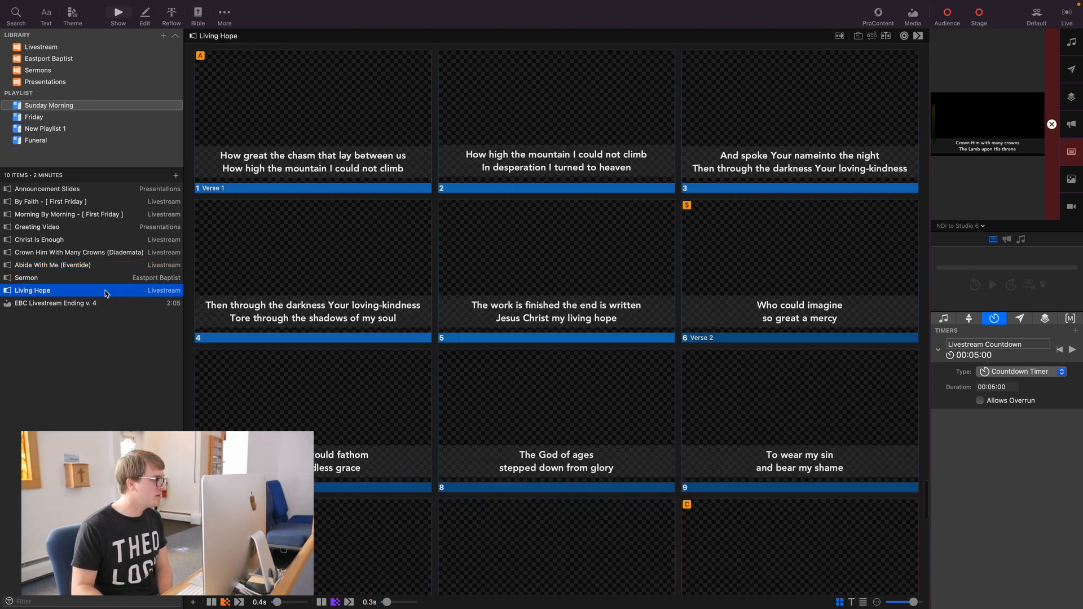
left_click(872, 36)
left_click(226, 73)
left_click(231, 79)
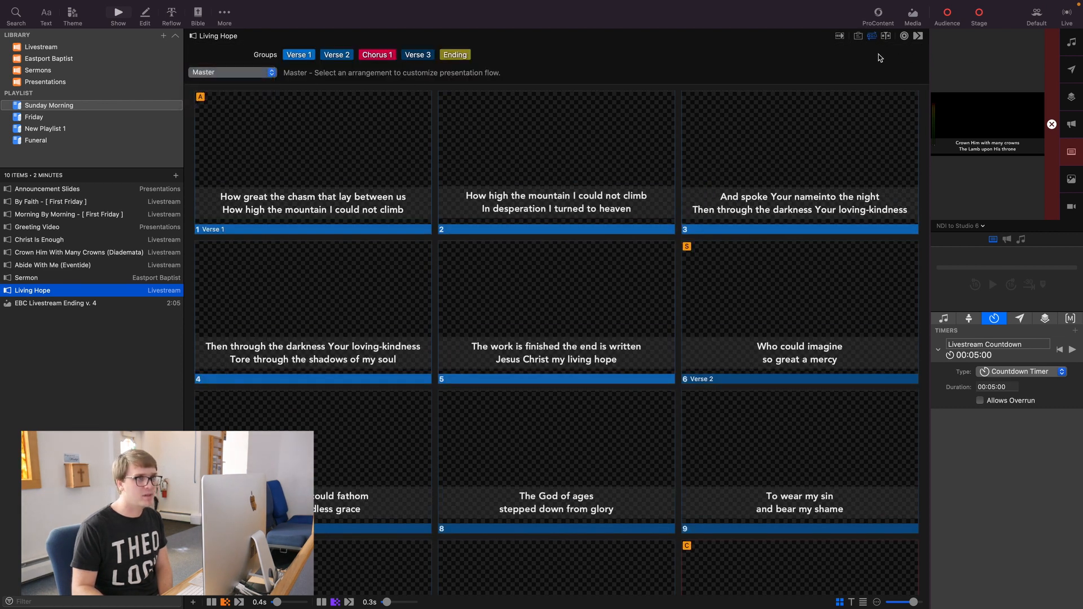
left_click(874, 38)
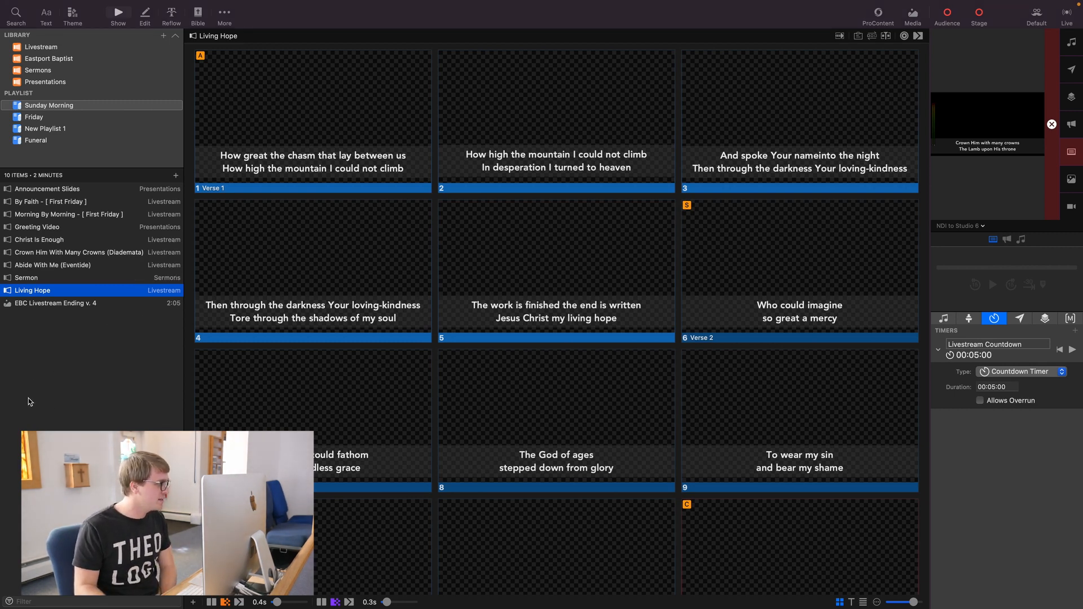
- Open the Sermon item in the playlist and review its current slides
left_click(29, 279)
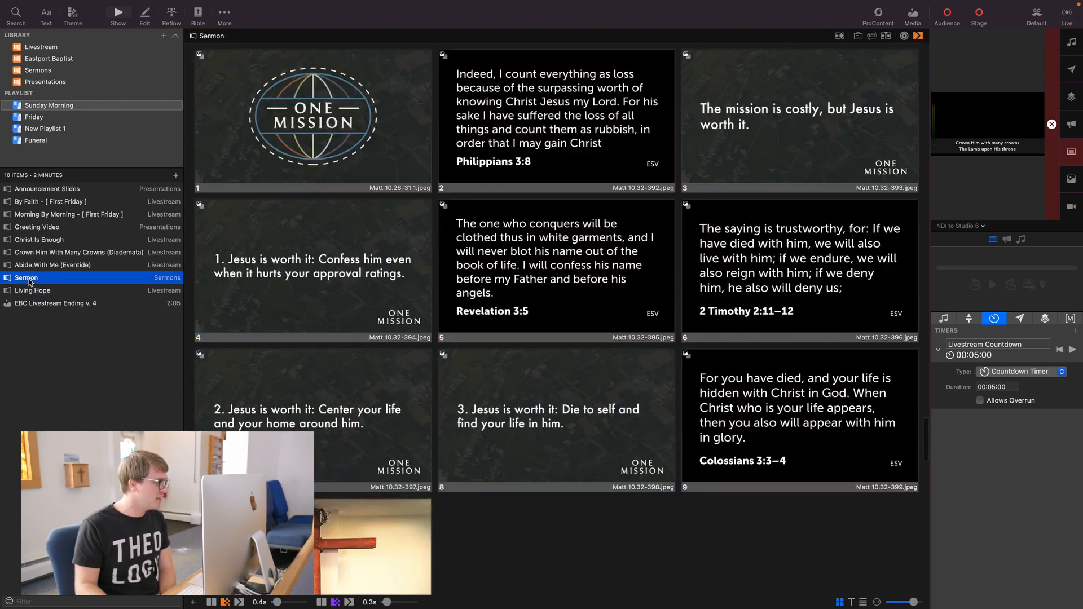
scroll(475, 320, "down", 3)
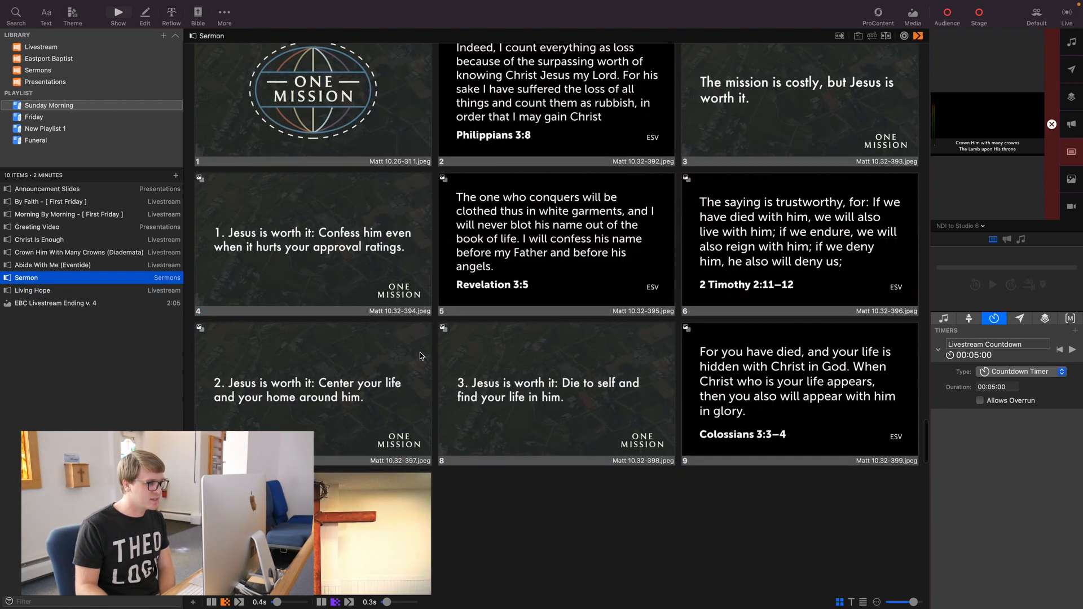
scroll(420, 357, "up", 5)
scroll(420, 357, "down", 2)
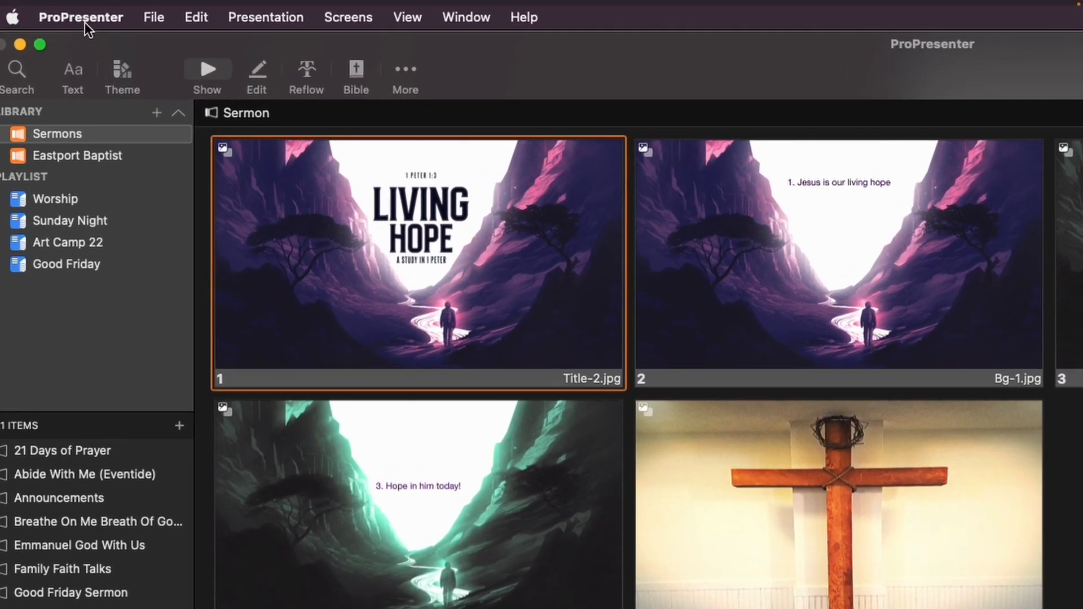
- On the worship computer, sync the libraries up to the OneDrive repository with file replacement enabled, declining to delete repository files such as "Furlough 21.pro"
left_click(54, 6)
mouse_move(64, 55)
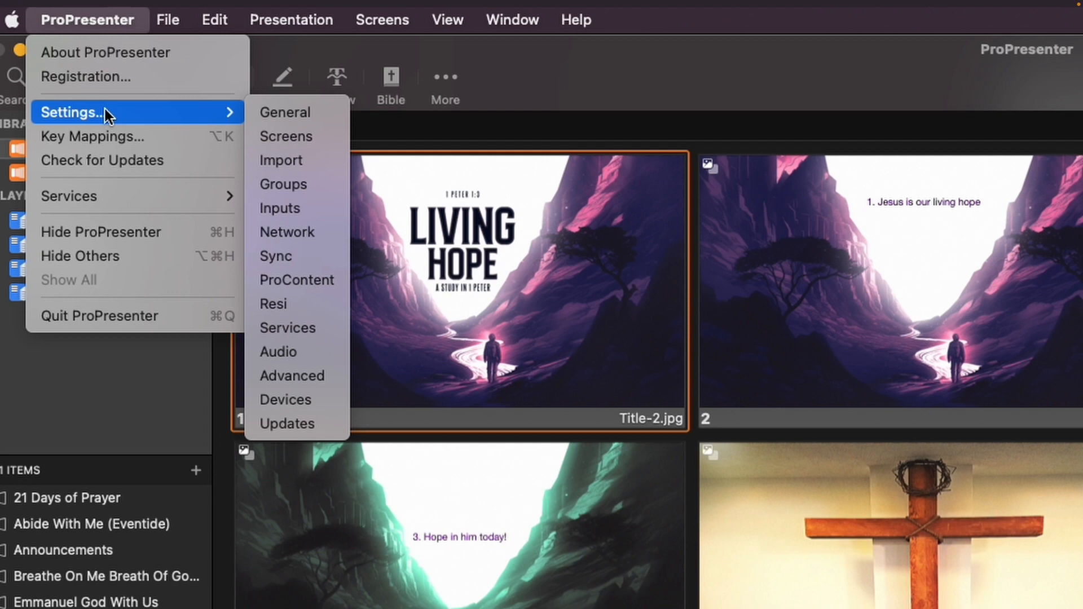
left_click(270, 257)
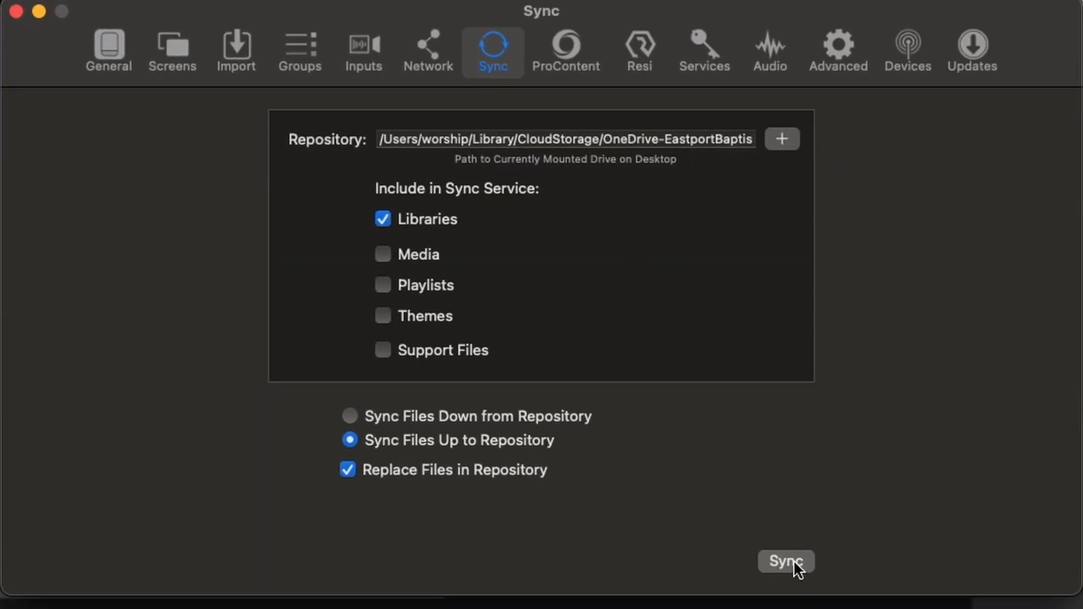
left_click(787, 561)
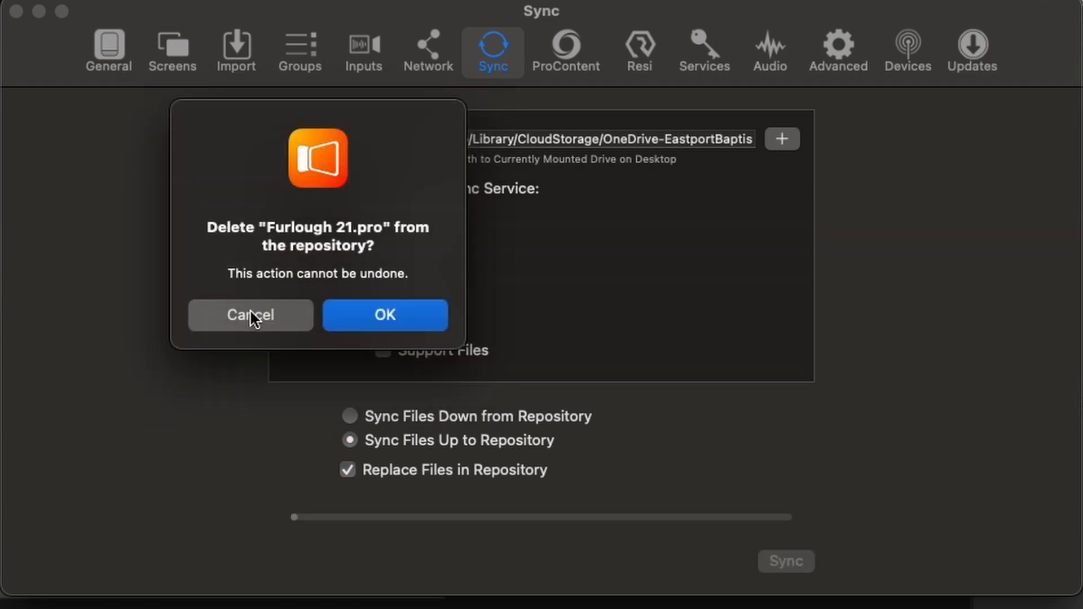
left_click(249, 315)
left_click(248, 317)
left_click(248, 317)
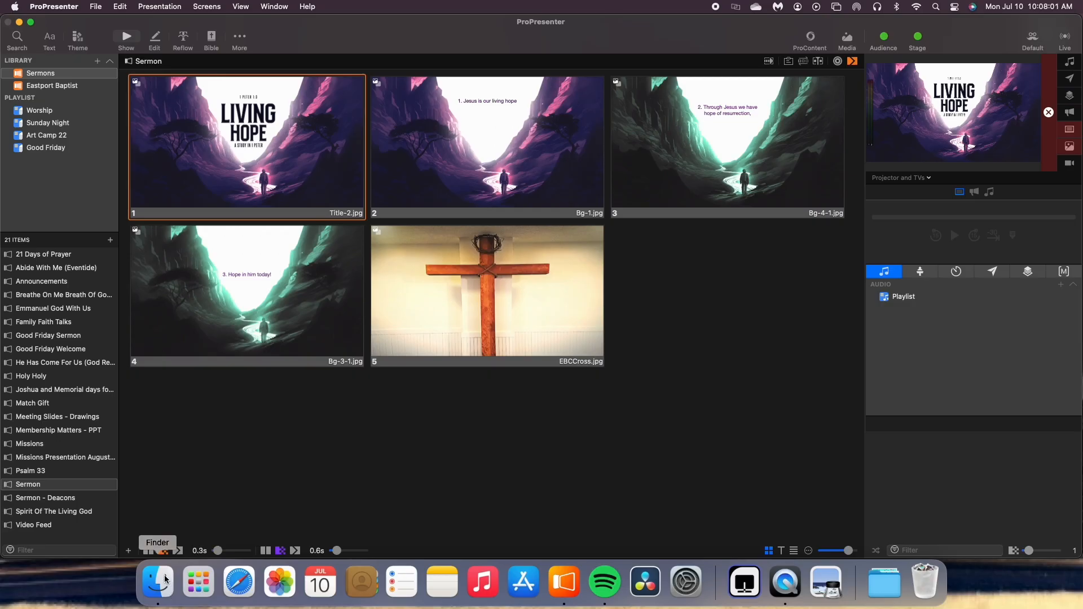
- Switch to Finder, look through the Downloads folder and copy the Kingdom-Parables graphics folder
left_click(165, 579)
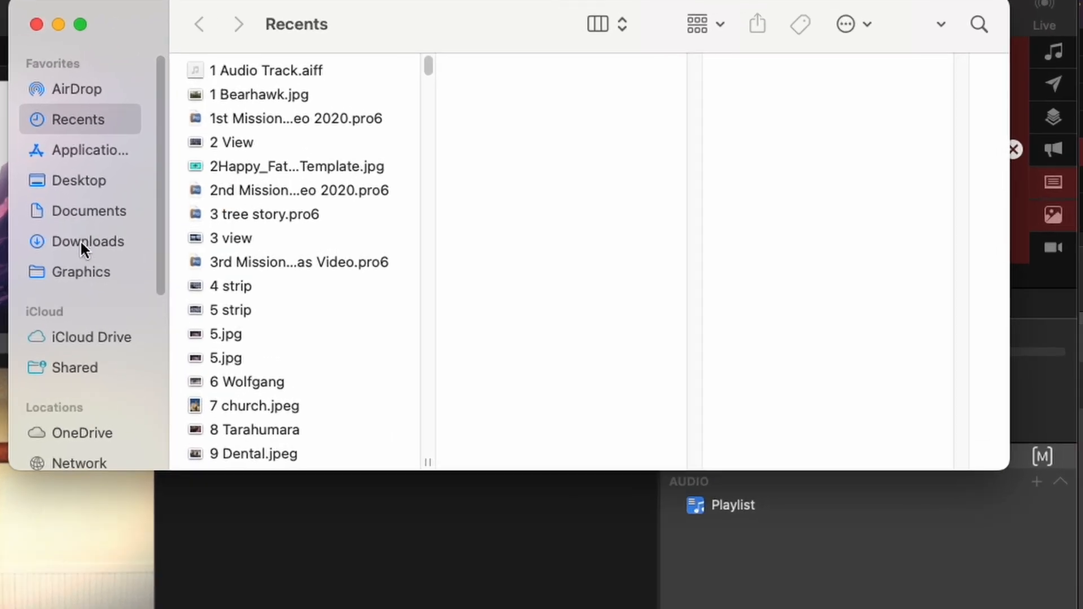
left_click(565, 159)
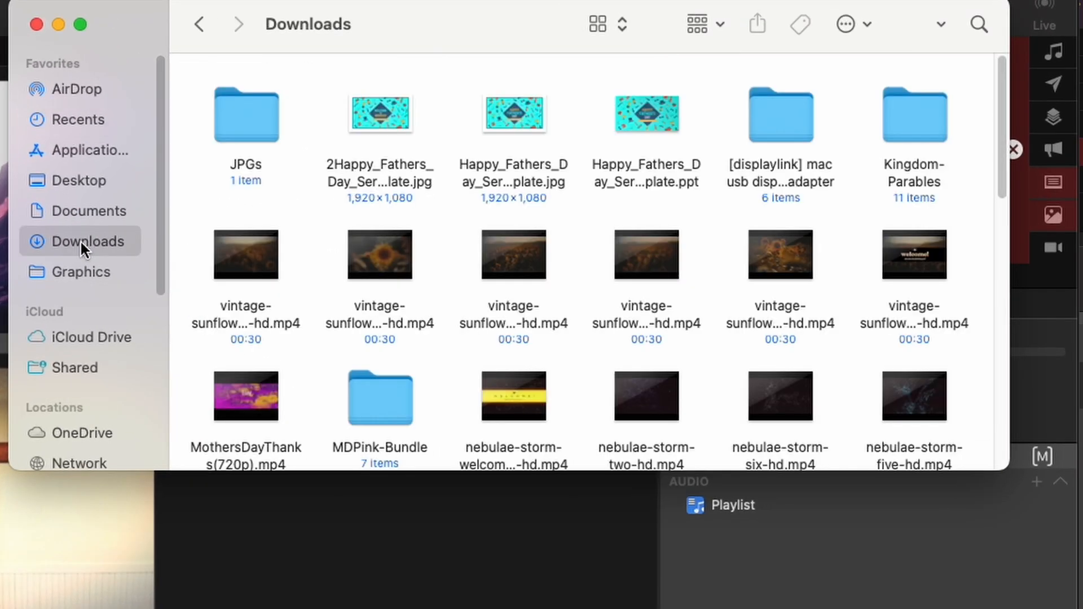
double_click(219, 110)
double_click(345, 101)
left_click(198, 26)
right_click(333, 92)
left_click(416, 333)
- Paste the copied graphics folder into 01 Sermon Graphics, inside the Graphics folder of the OneDrive Documents
left_click(74, 434)
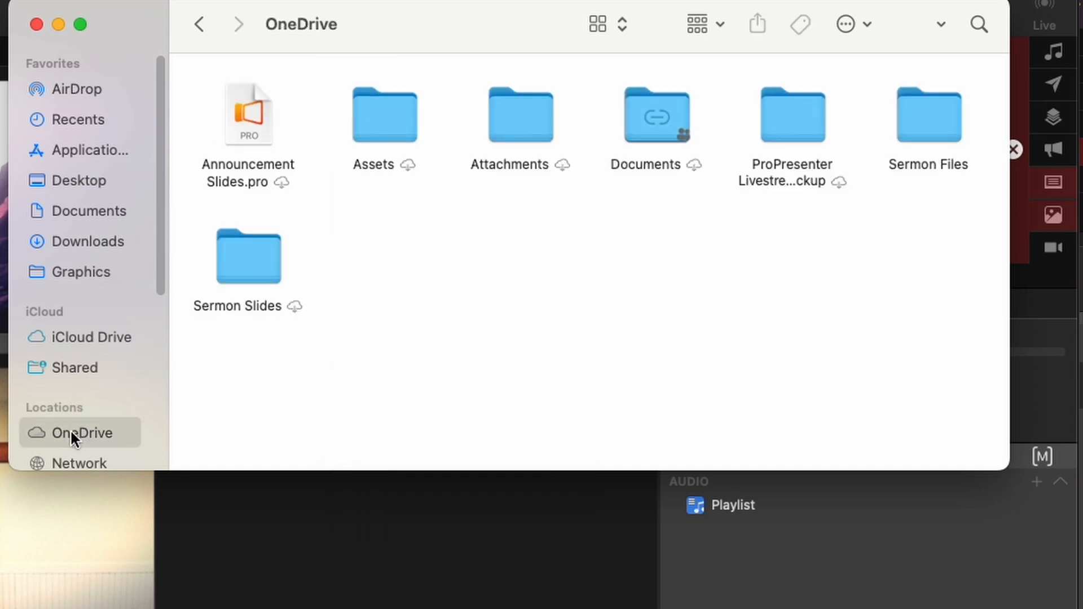
double_click(637, 137)
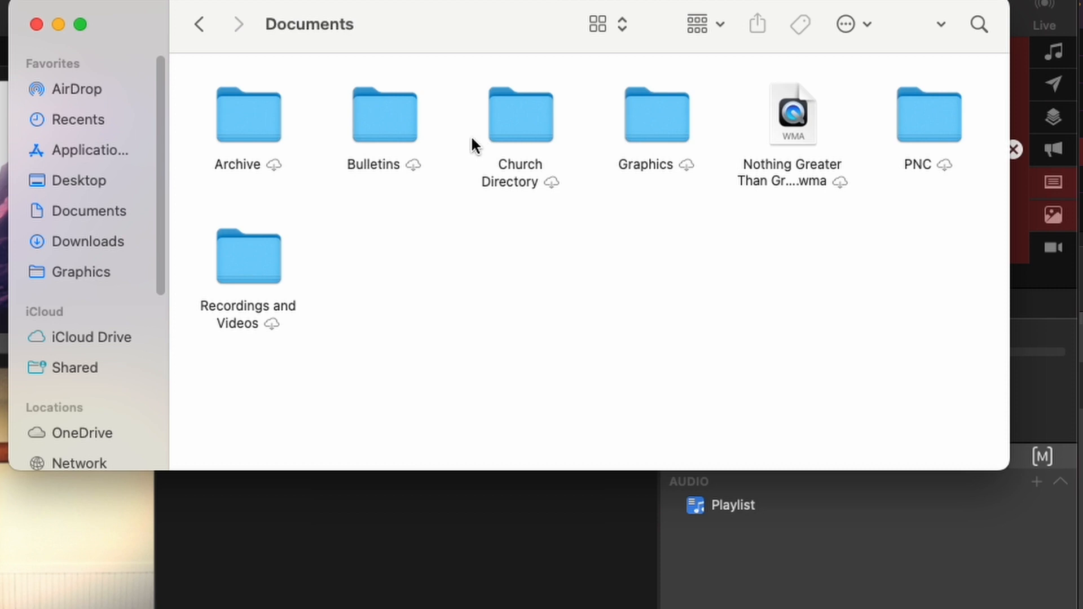
double_click(655, 111)
left_click(350, 99)
double_click(261, 114)
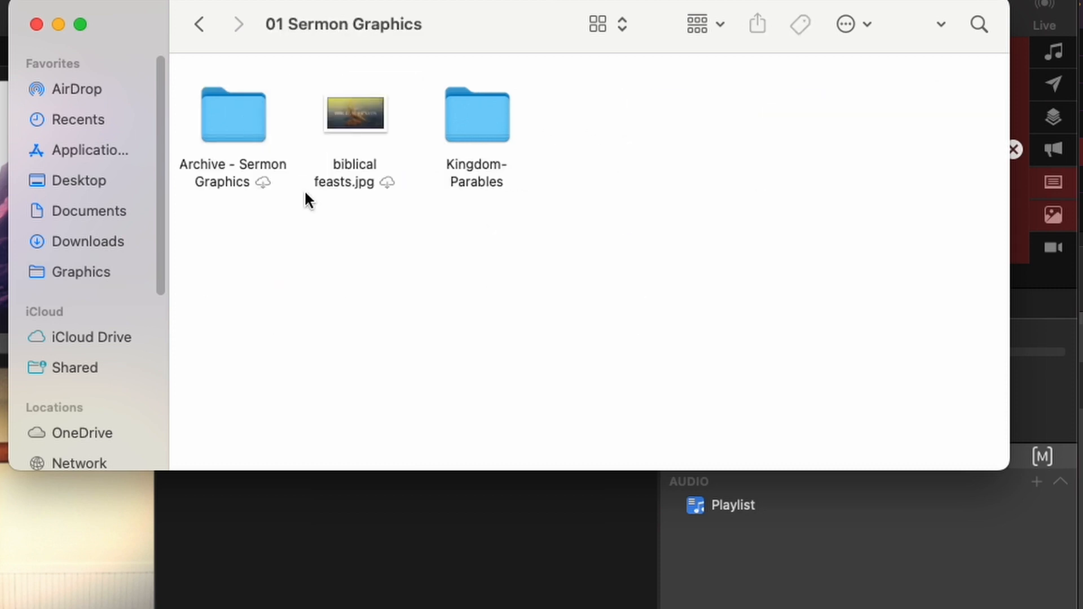
right_click(463, 235)
left_click(486, 276)
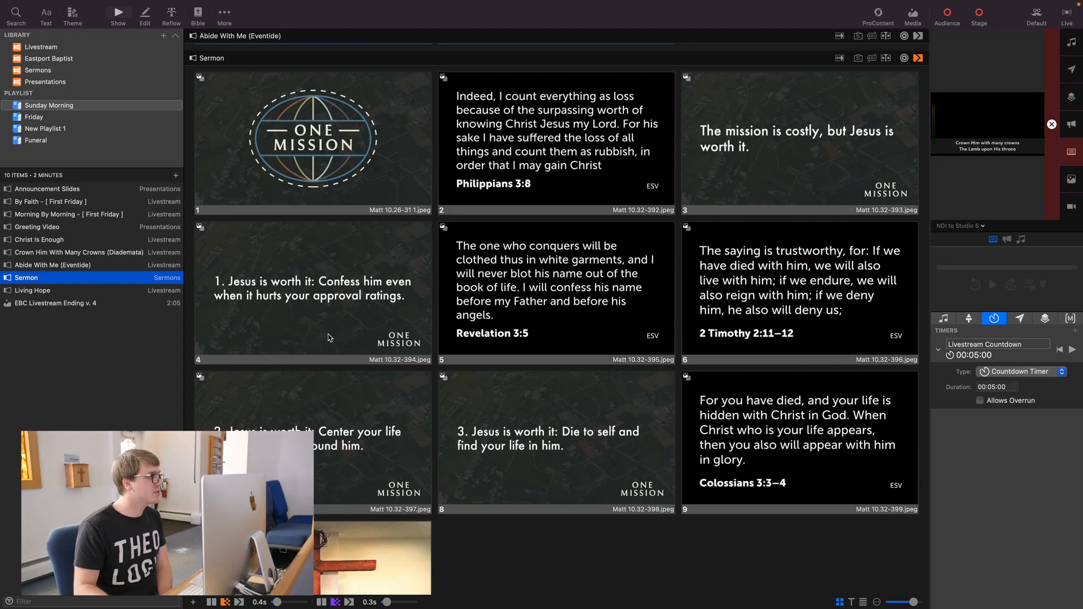
- On the livestream computer, check the OneDrive file sync status
left_click(40, 6)
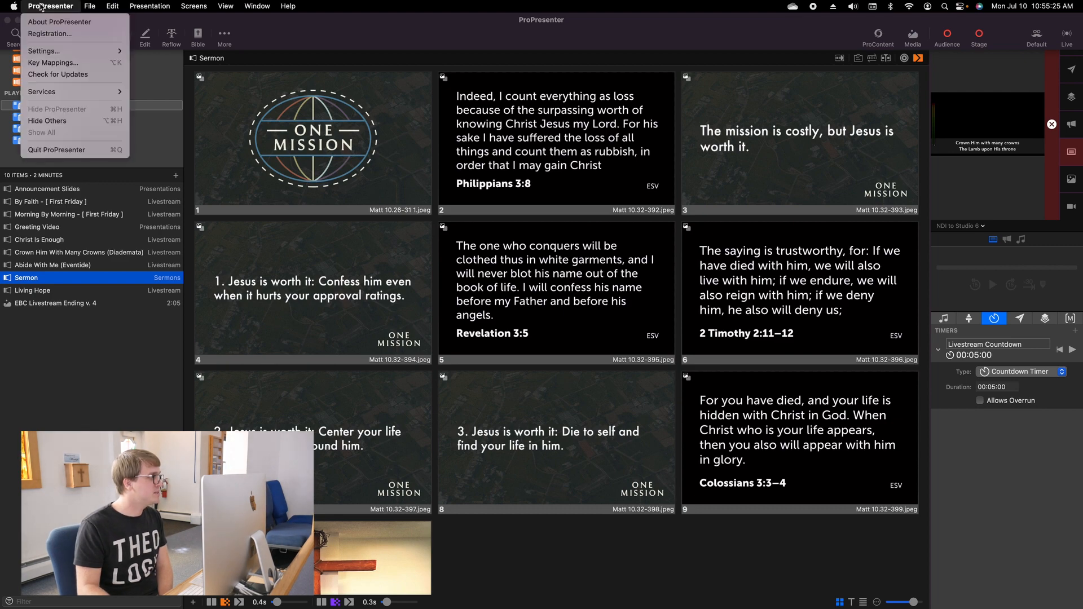
left_click(42, 7)
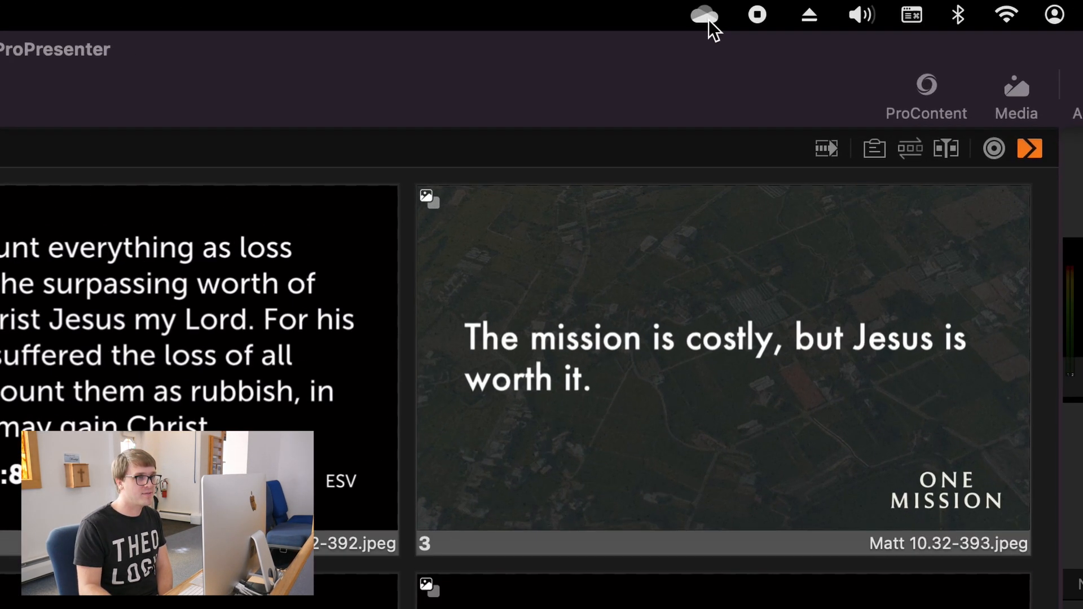
left_click(793, 8)
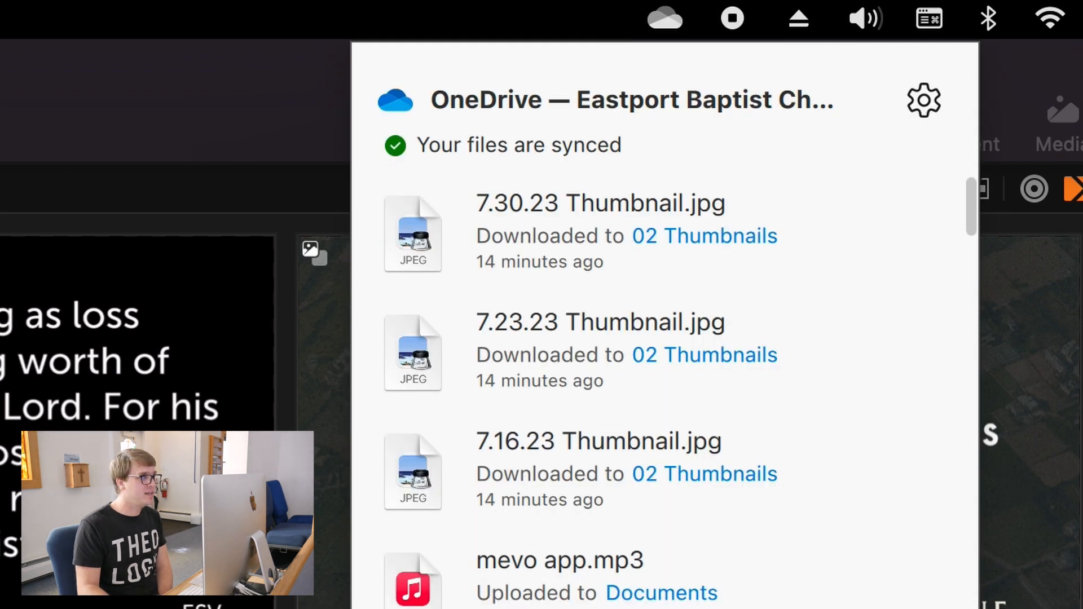
- Sync the libraries down from the OneDrive repository with file replacement enabled, declining to delete "A Christian's Daily Prayer.pro" and "Sermon - One Mission.pro" locally
left_click(167, 18)
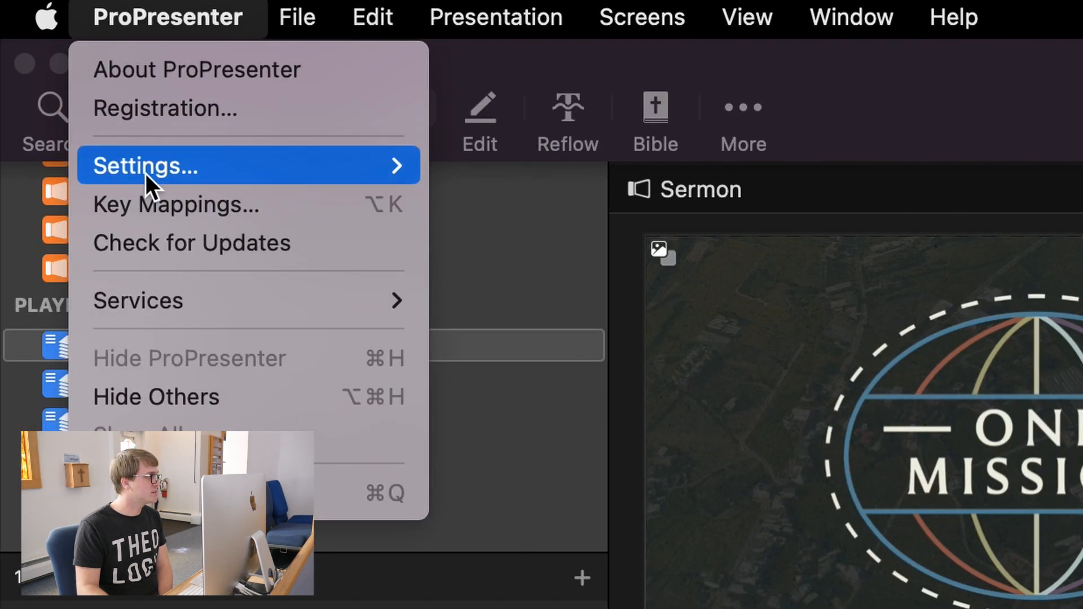
mouse_move(146, 171)
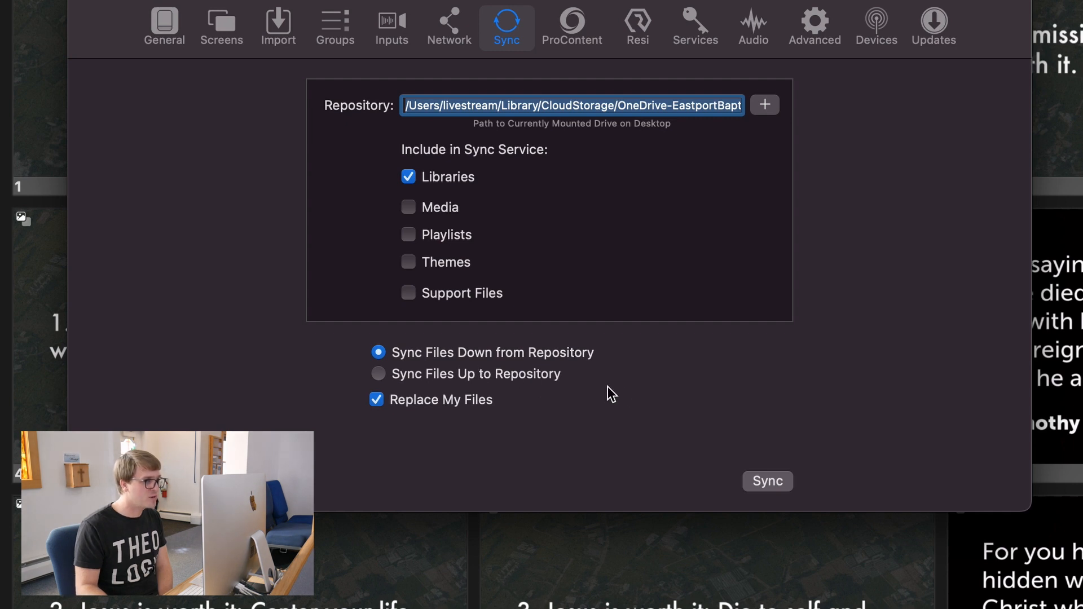
left_click(770, 483)
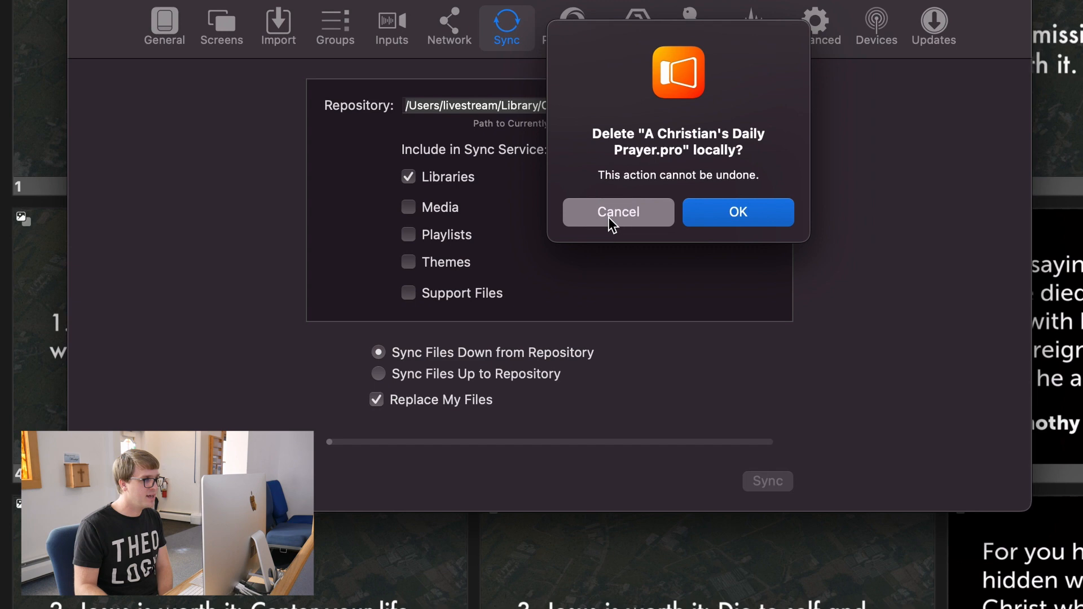
left_click(609, 219)
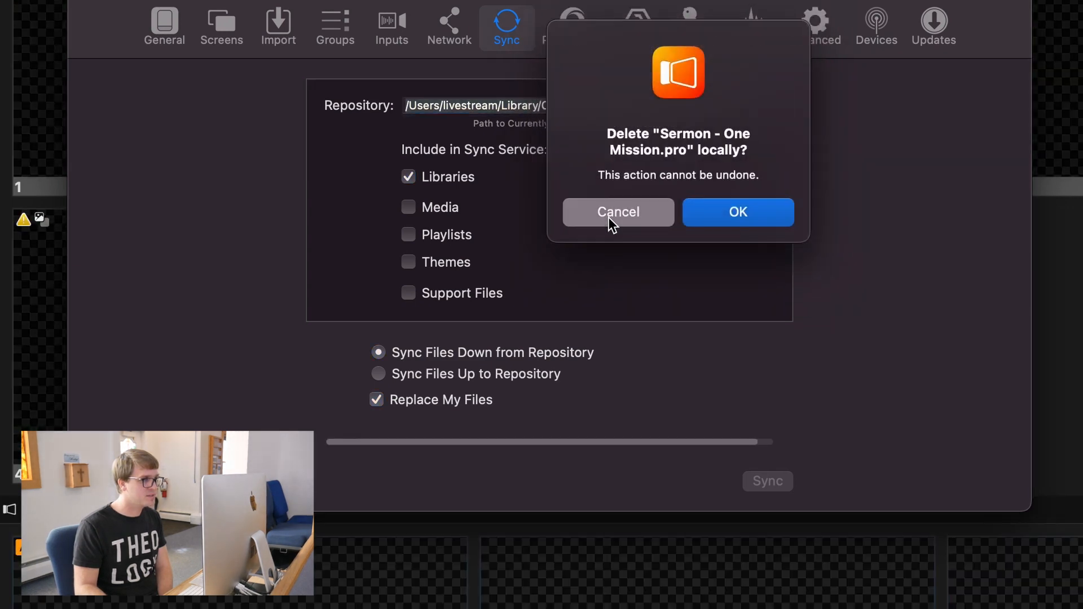
left_click(608, 222)
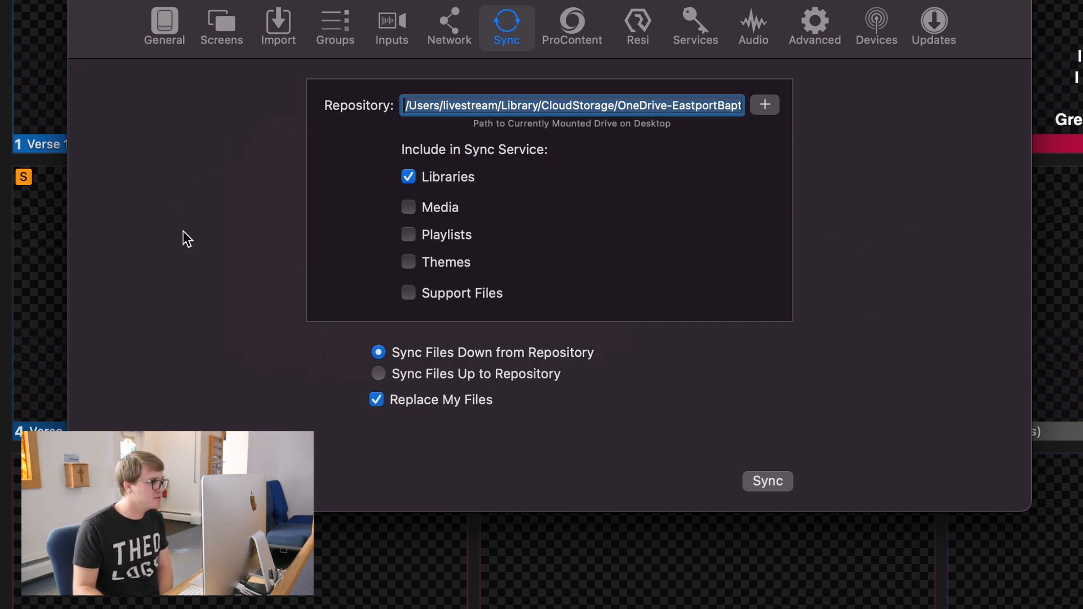
left_click(82, 1)
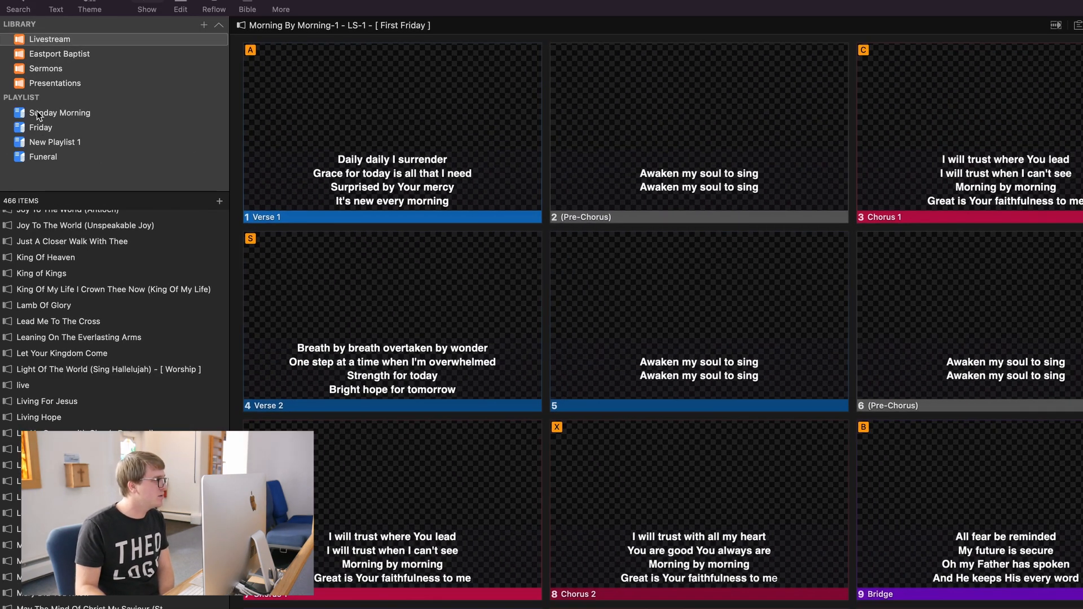
- Open the Sermon presentation in the Sunday Morning playlist
left_click(36, 111)
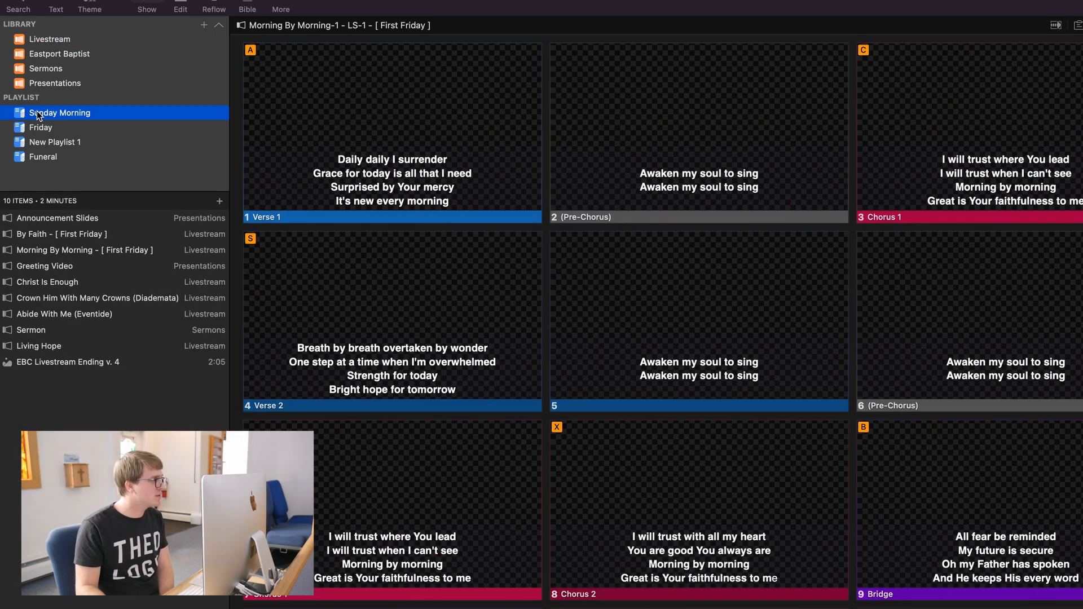
left_click(24, 330)
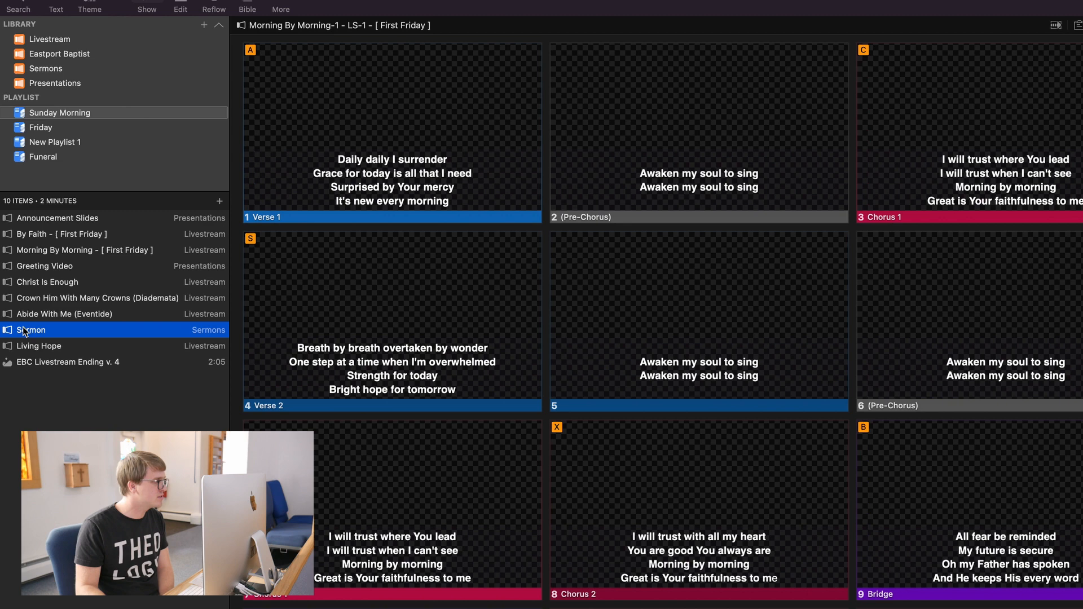
key("Down")
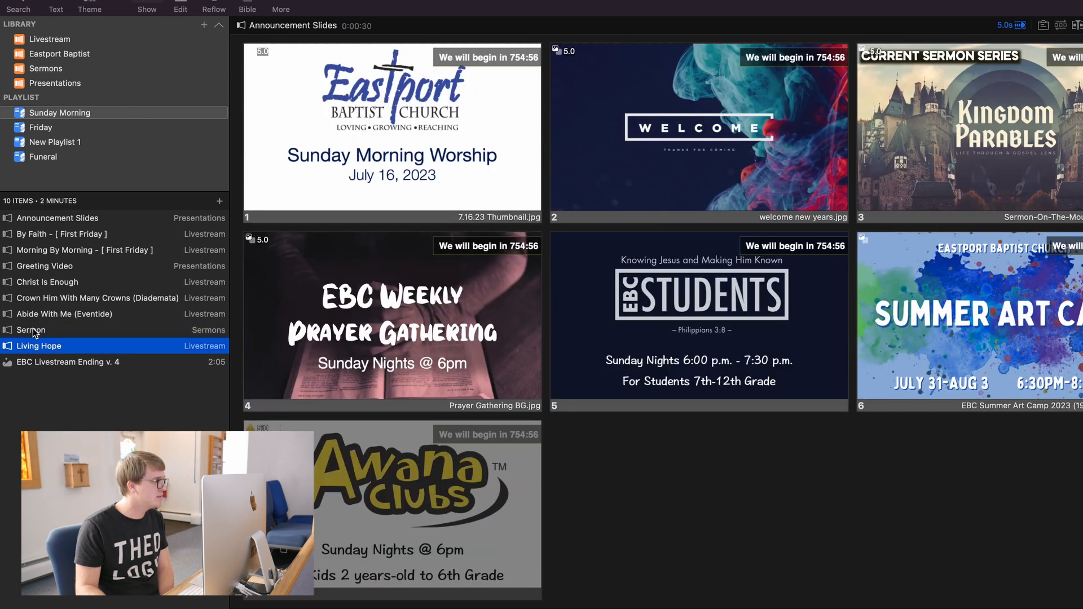
left_click(33, 328)
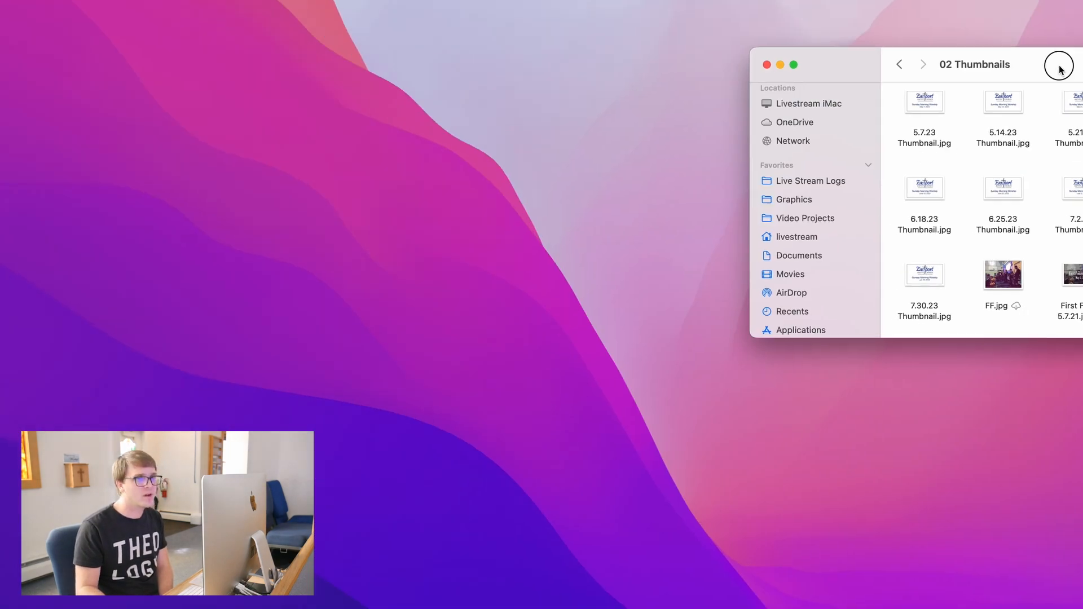
- In Finder, examine the UHD background images of the sermon series inside Graphics, 01 Sermon Graphics
left_click_drag(1060, 71, 725, 111)
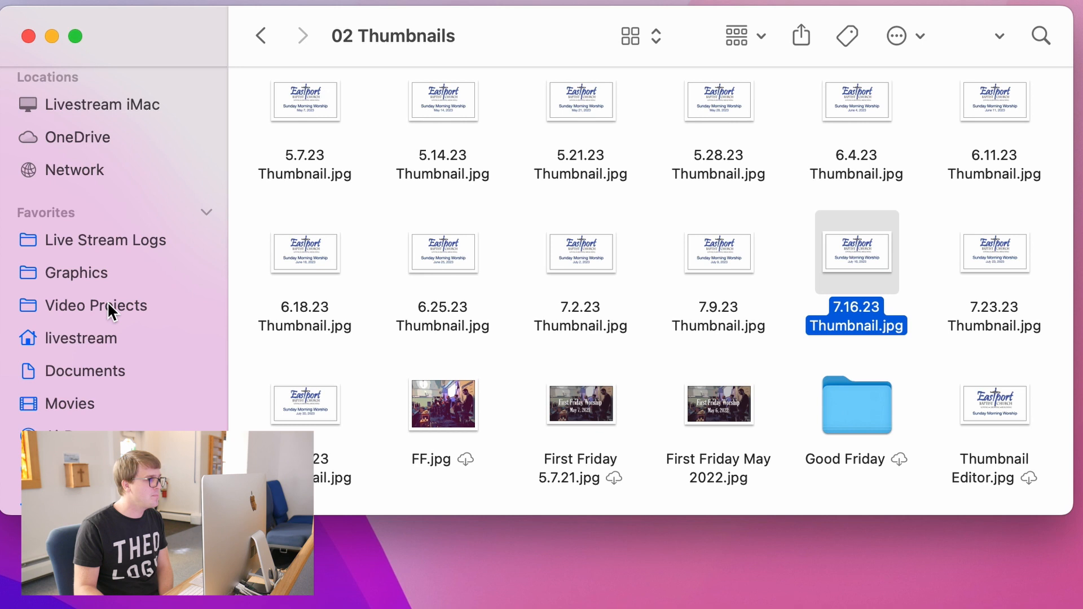
left_click(80, 290)
left_click(83, 280)
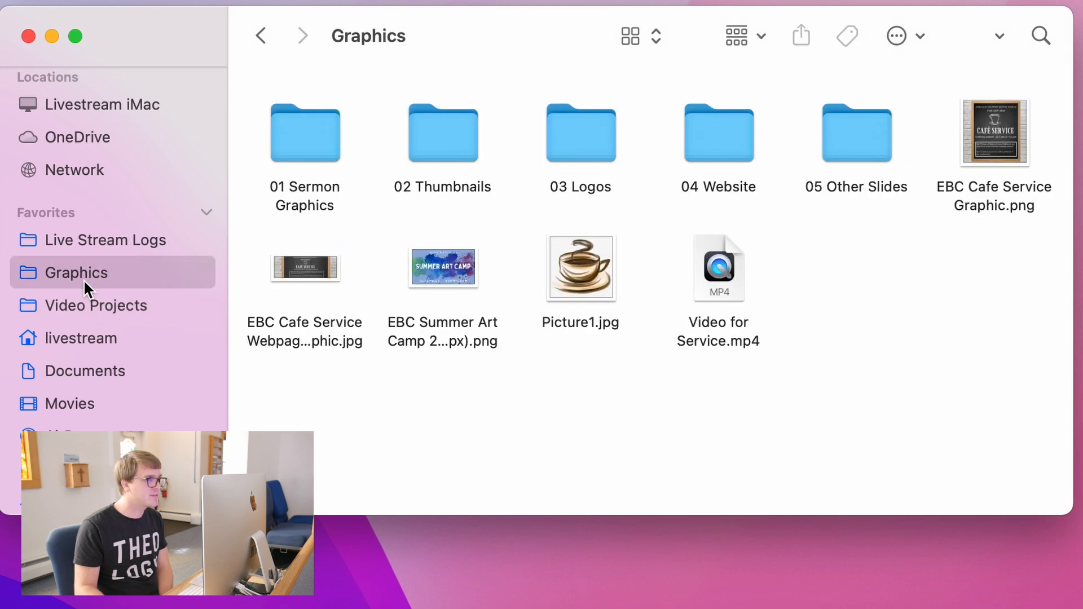
left_click(309, 127)
double_click(309, 131)
left_click_drag(814, 114, 801, 163)
double_click(801, 165)
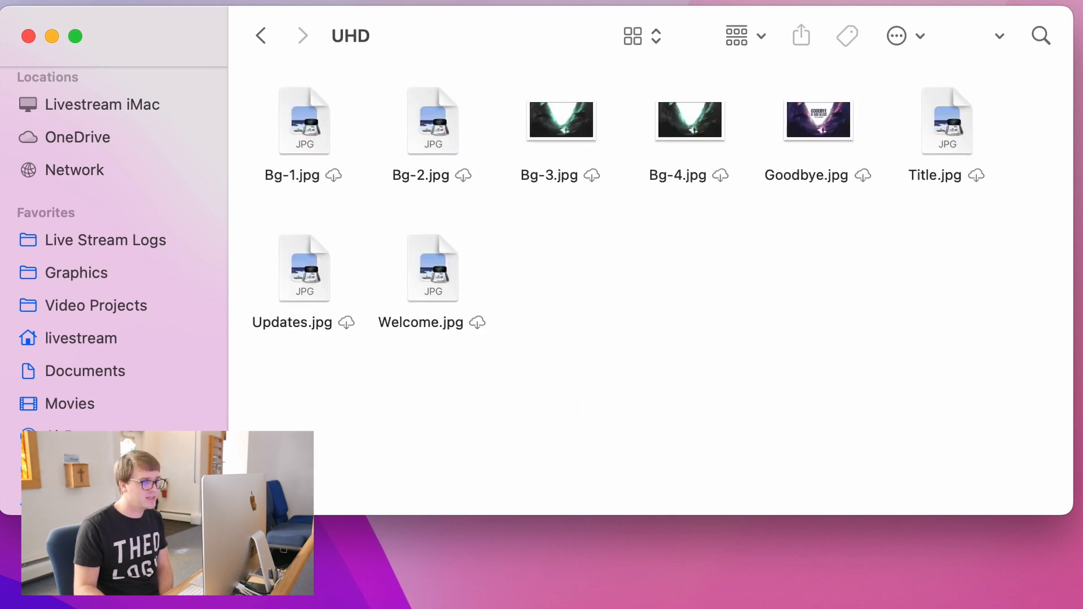
- Back in ProPresenter, relink the first Sermon slide's missing Title-2.jpg to Title.jpg from the UHD sermon graphics folder, saving it as a new version
key("super+Tab")
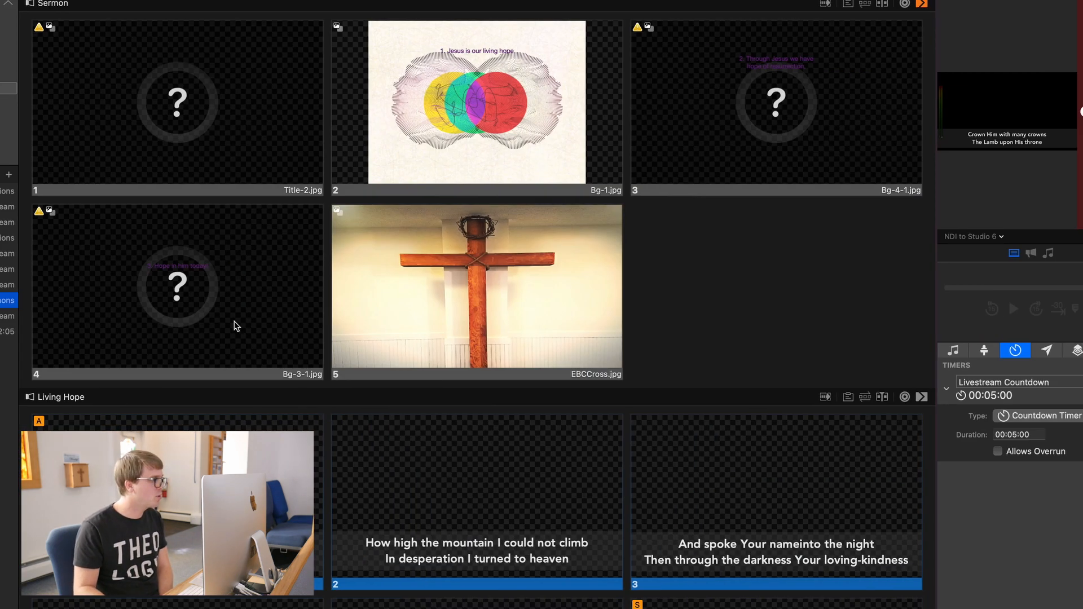
right_click(145, 106)
left_click(197, 138)
right_click(197, 137)
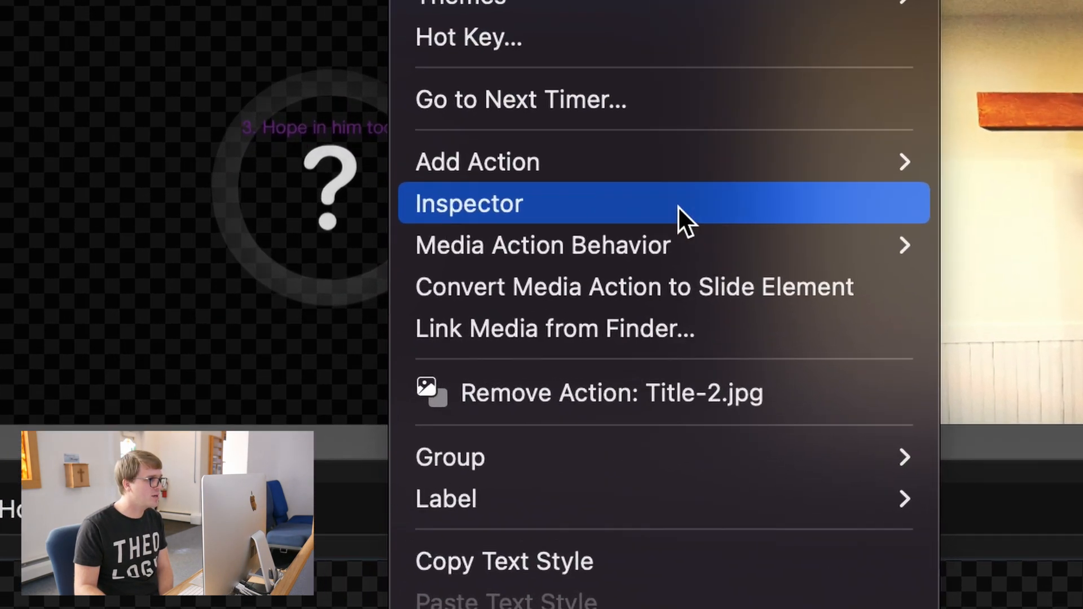
left_click(486, 248)
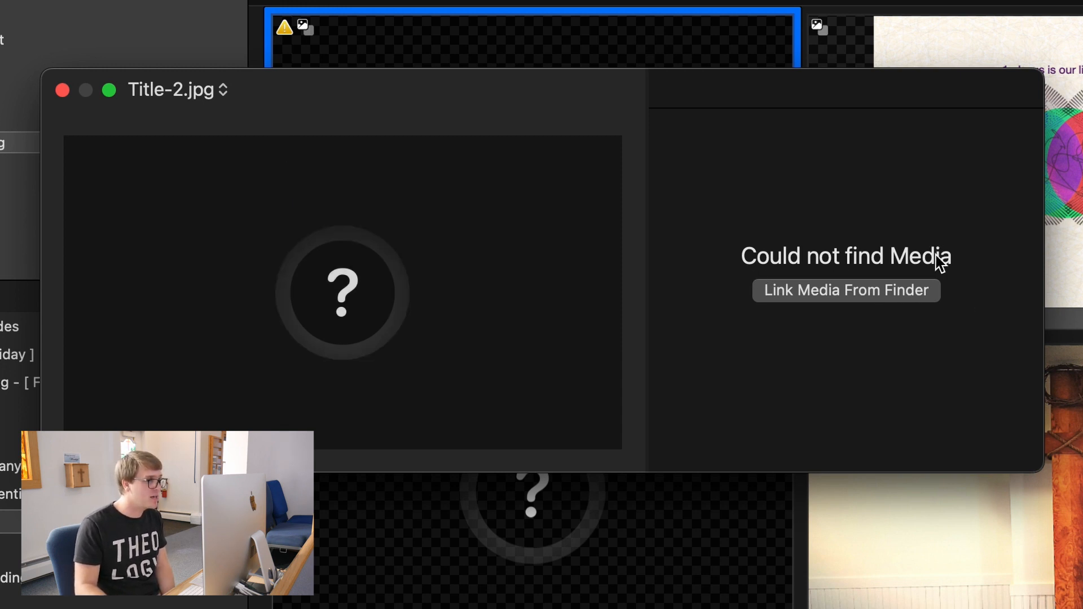
left_click(798, 297)
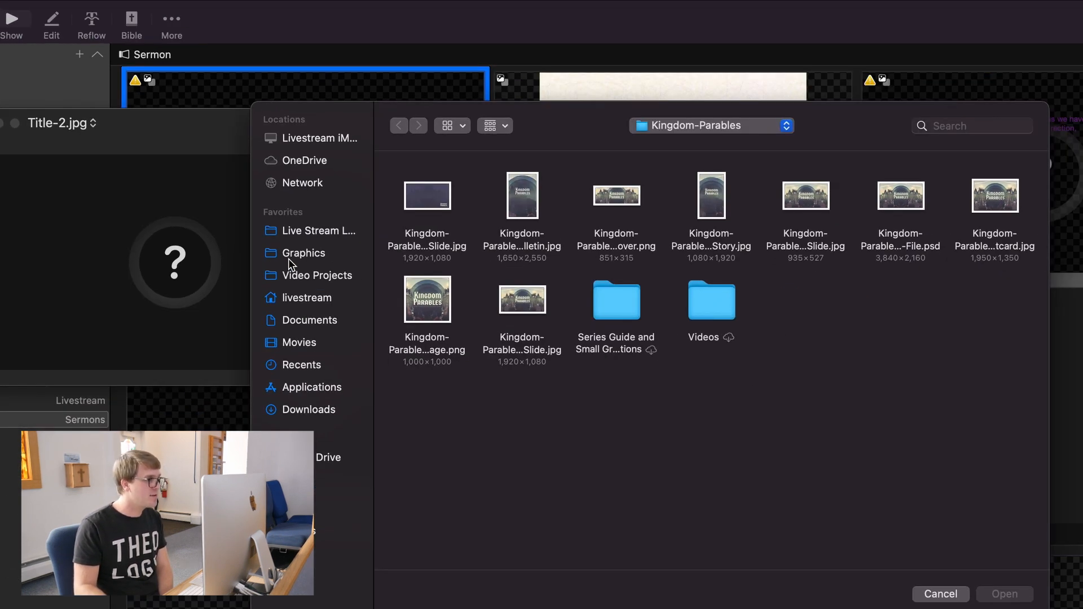
left_click(302, 252)
double_click(426, 194)
double_click(698, 201)
left_click_drag(550, 135, 471, 327)
left_click(817, 388)
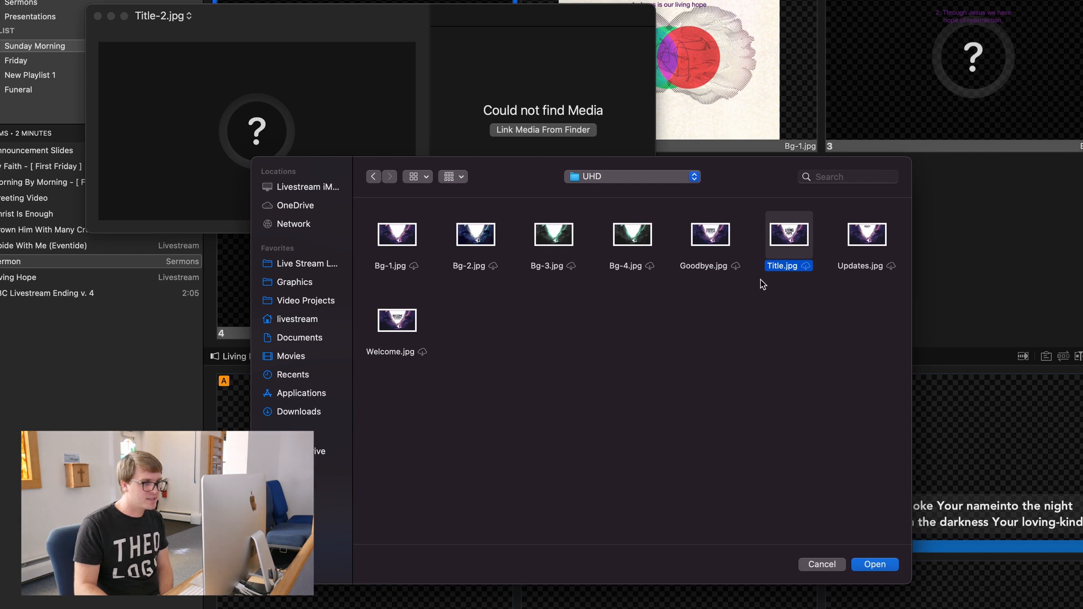
left_click(875, 565)
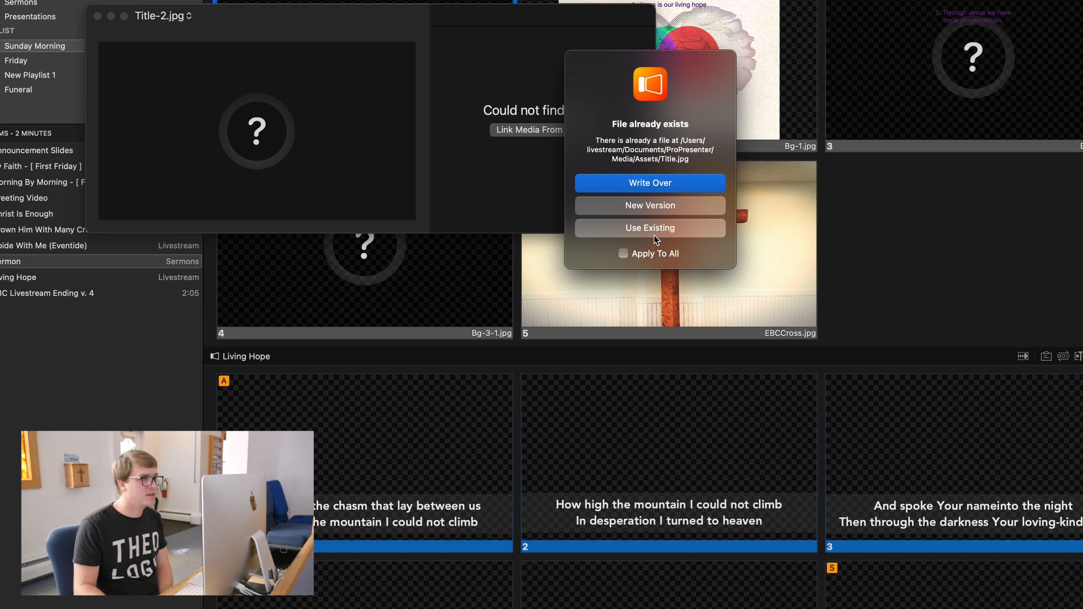
left_click(661, 208)
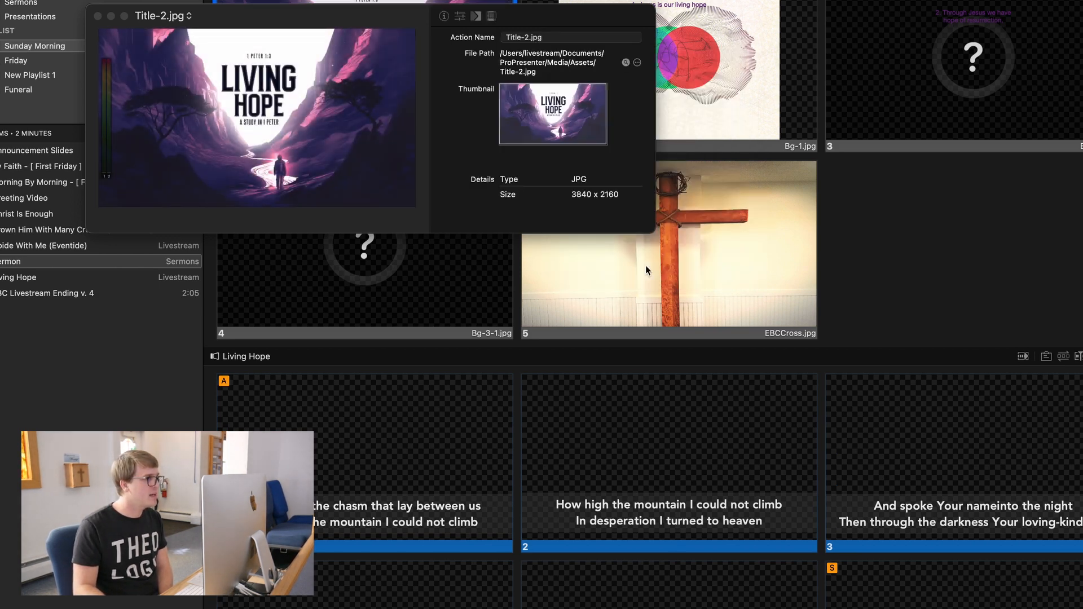
left_click(98, 15)
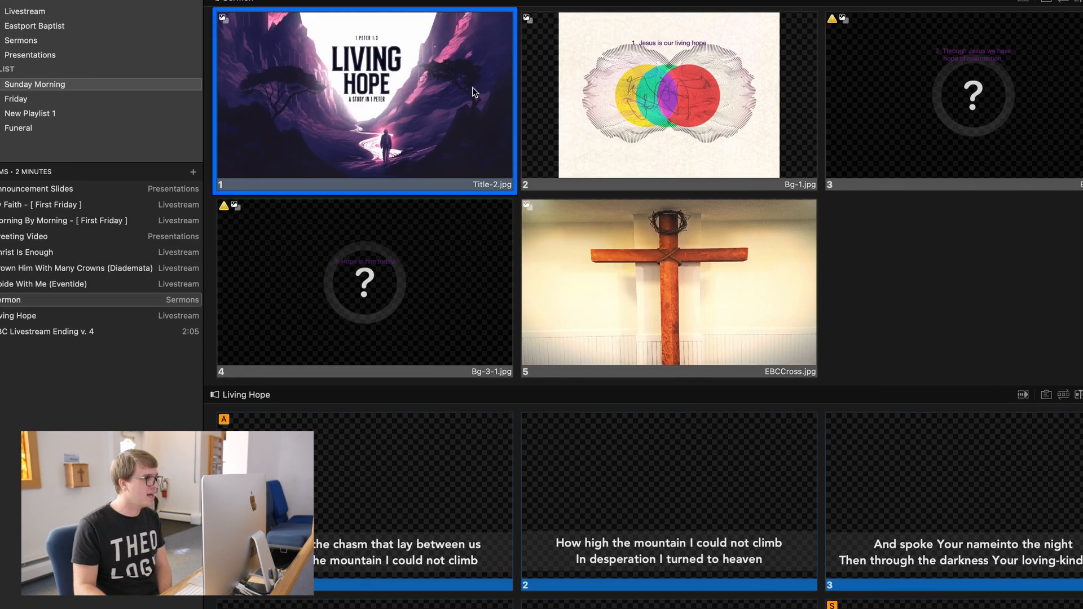
- Replace the second Sermon slide's background with Bg-1.jpg from the UHD sermon graphics folder, saving it as a new version
left_click(651, 179)
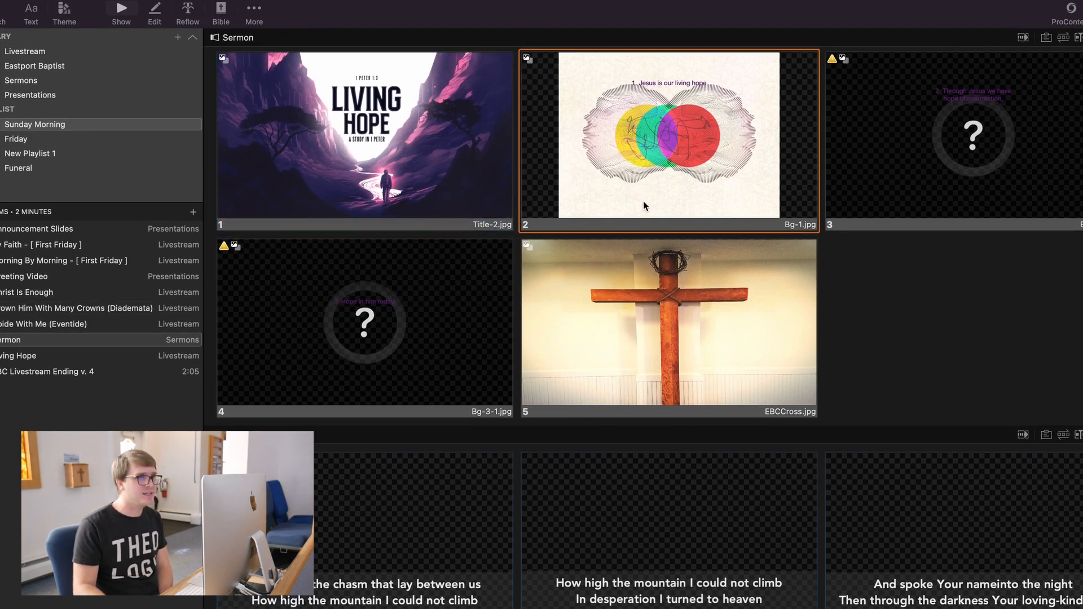
right_click(712, 160)
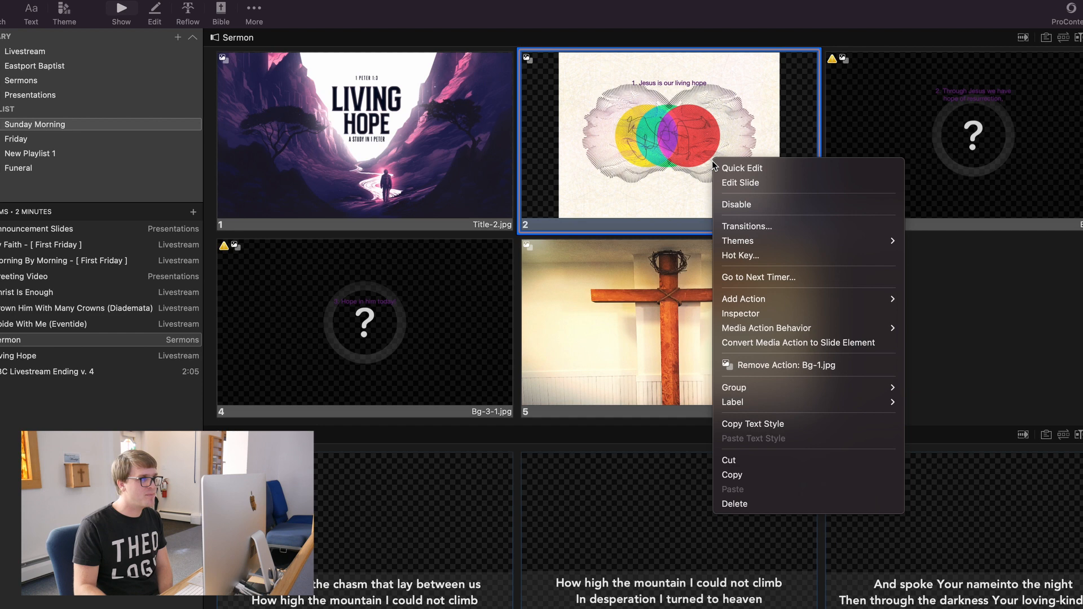
left_click(773, 318)
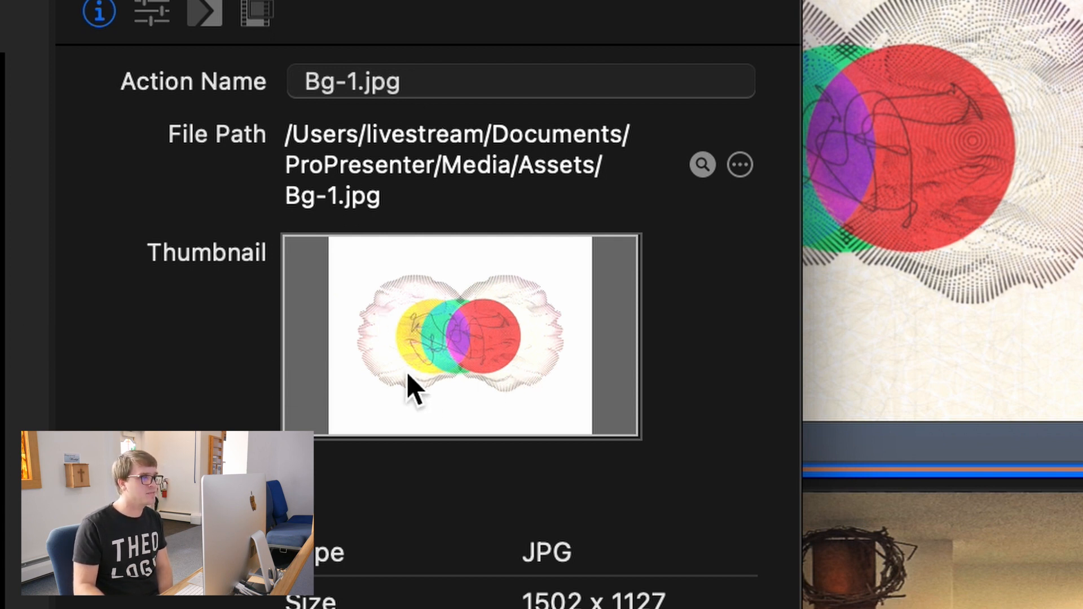
left_click(739, 165)
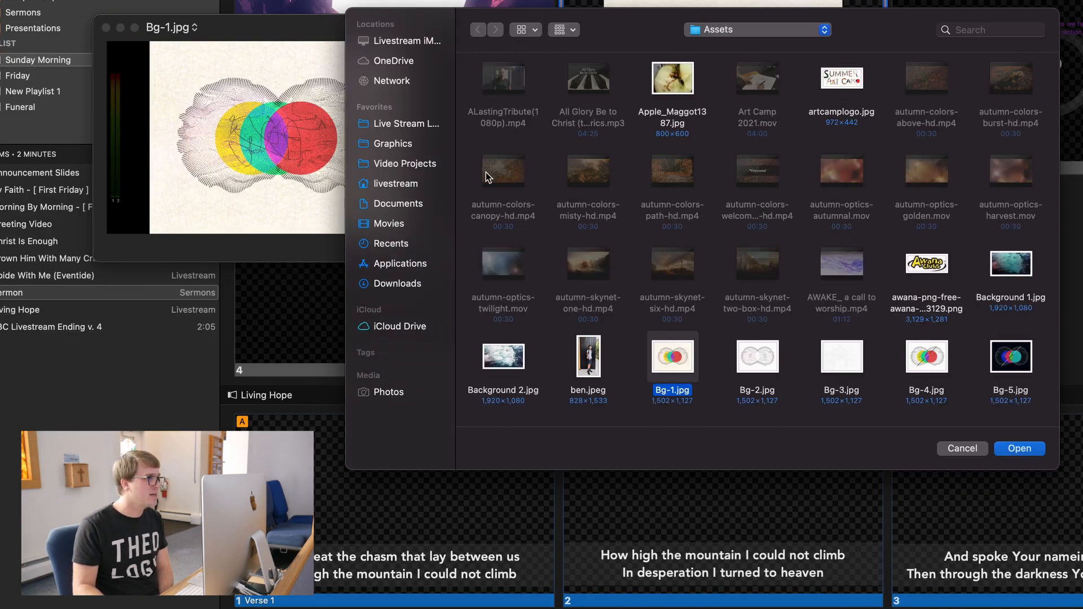
left_click(375, 145)
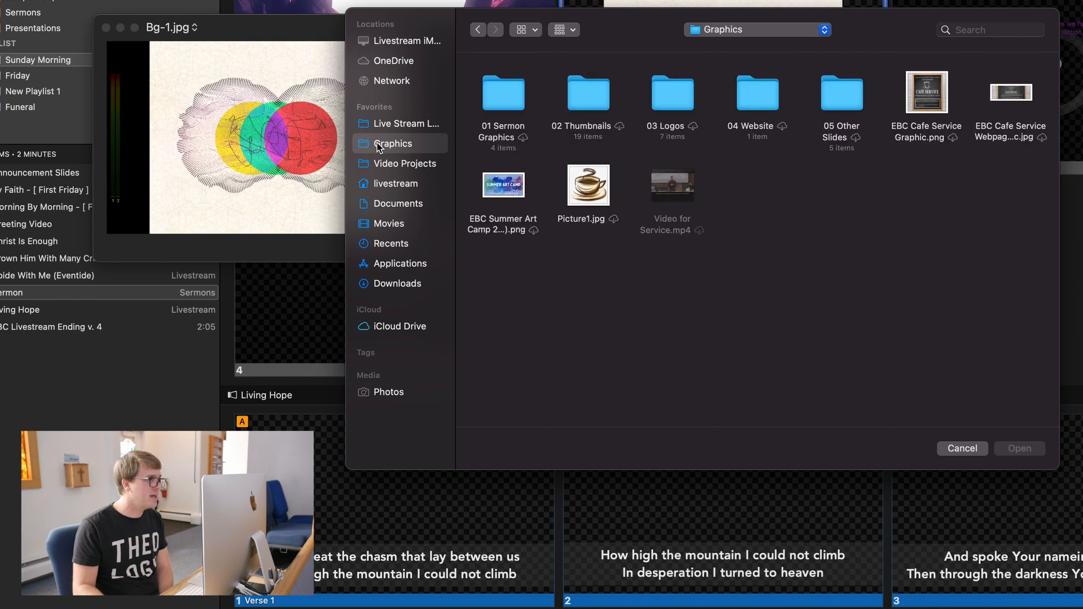
double_click(499, 94)
double_click(727, 94)
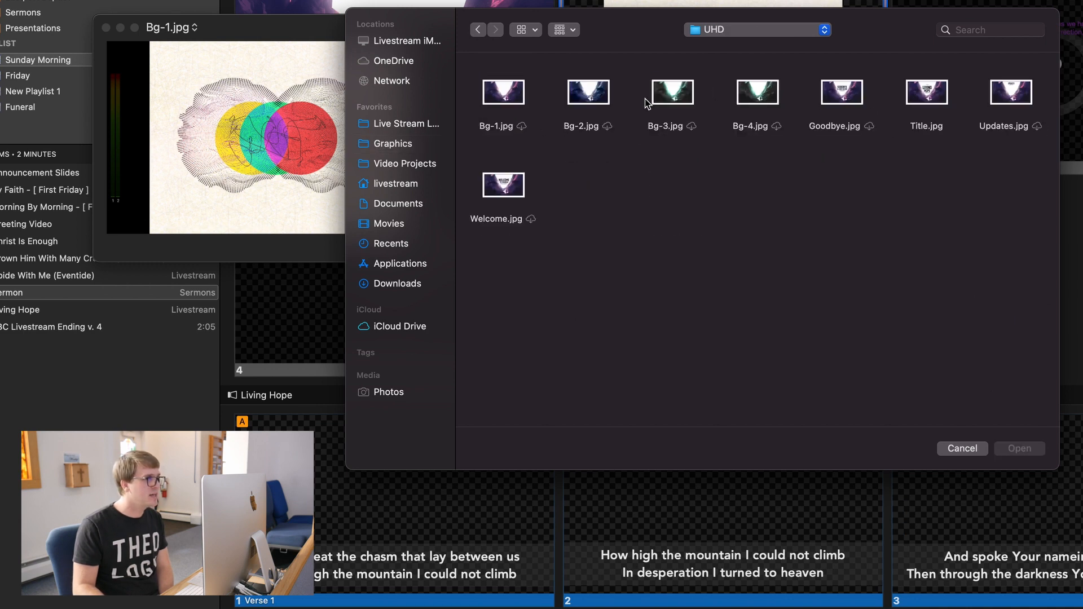
left_click(503, 93)
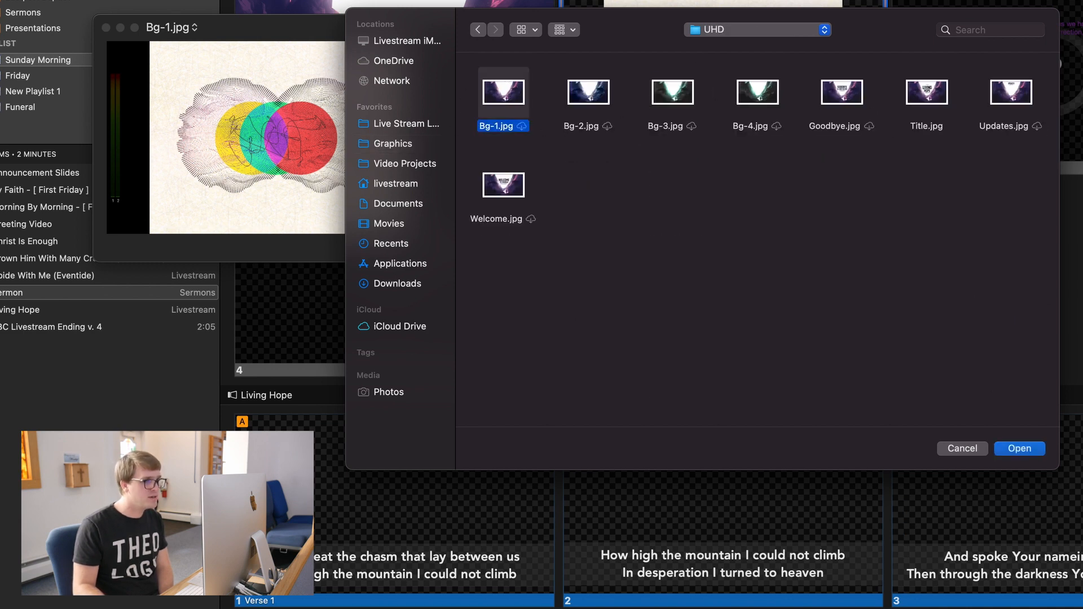
left_click(1019, 448)
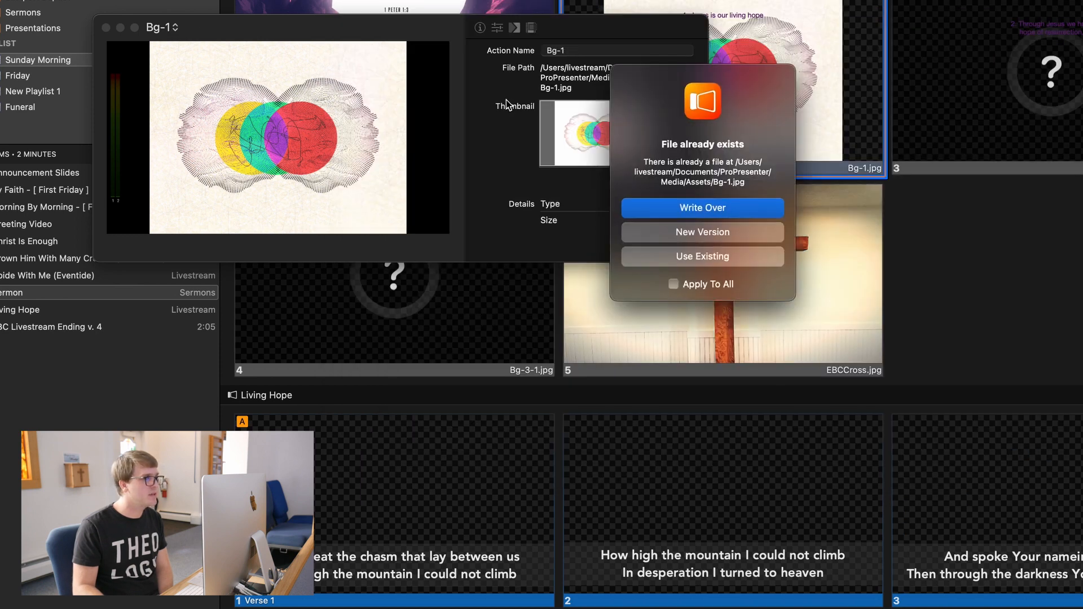
left_click(735, 234)
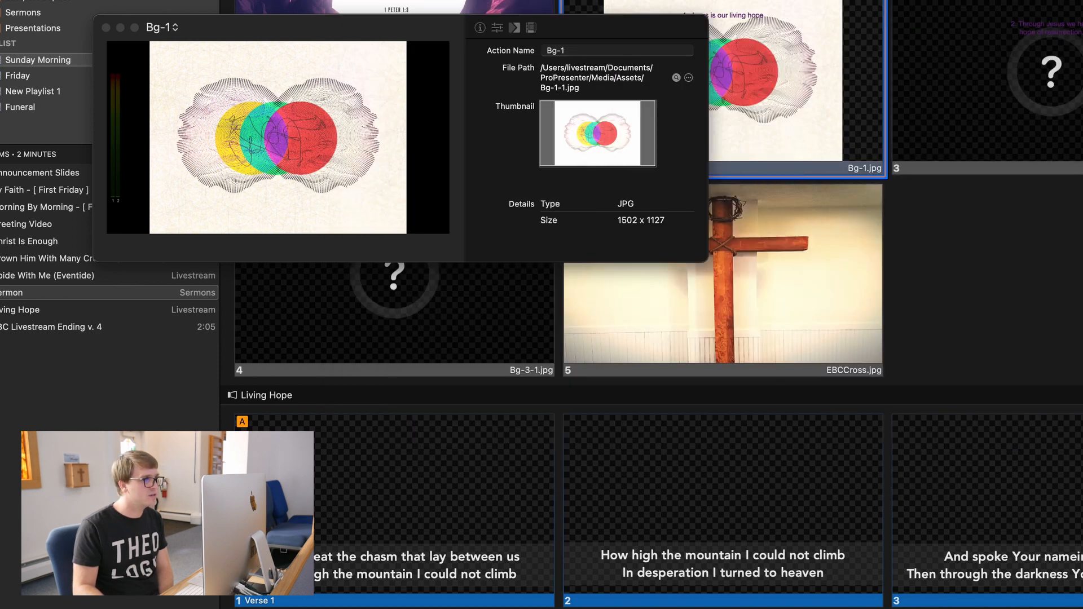
left_click(105, 27)
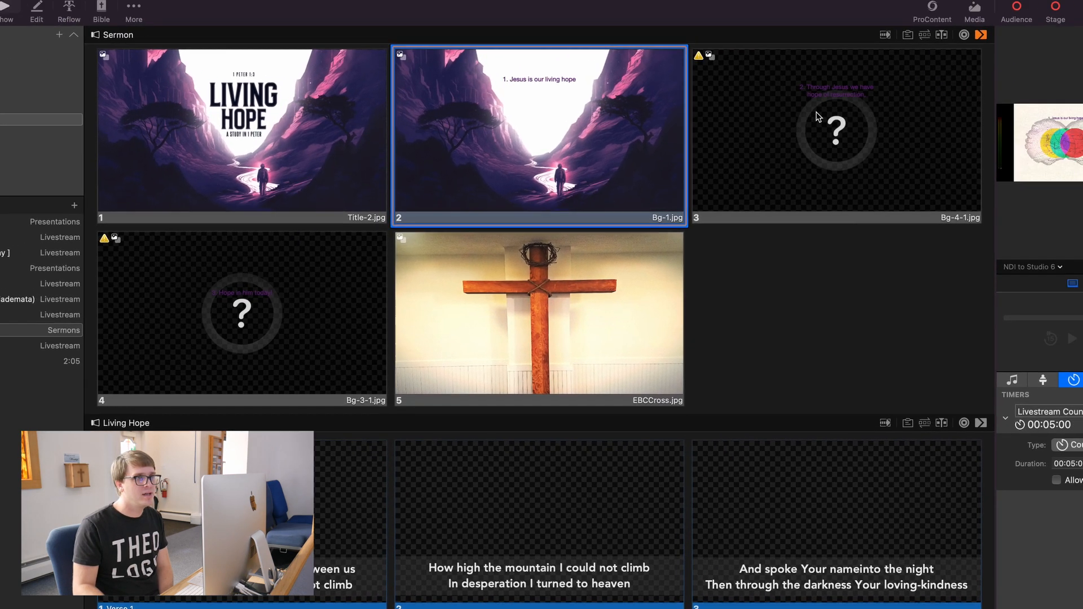
- Relink the third Sermon slide's missing background to Bg-4.jpg from the UHD sermon graphics folder, saving it as a new version
right_click(854, 113)
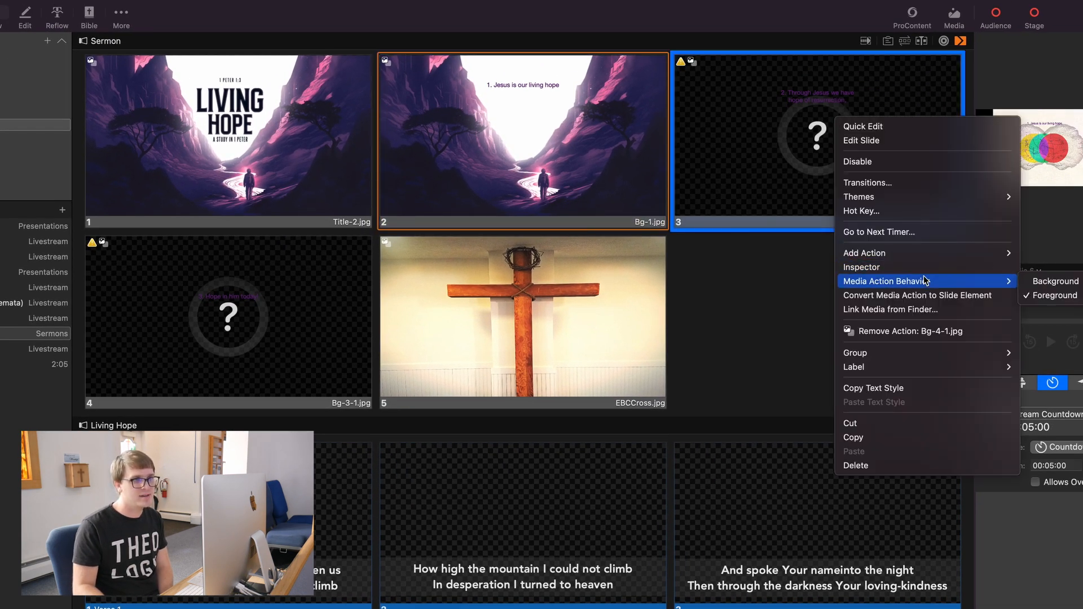
left_click(763, 251)
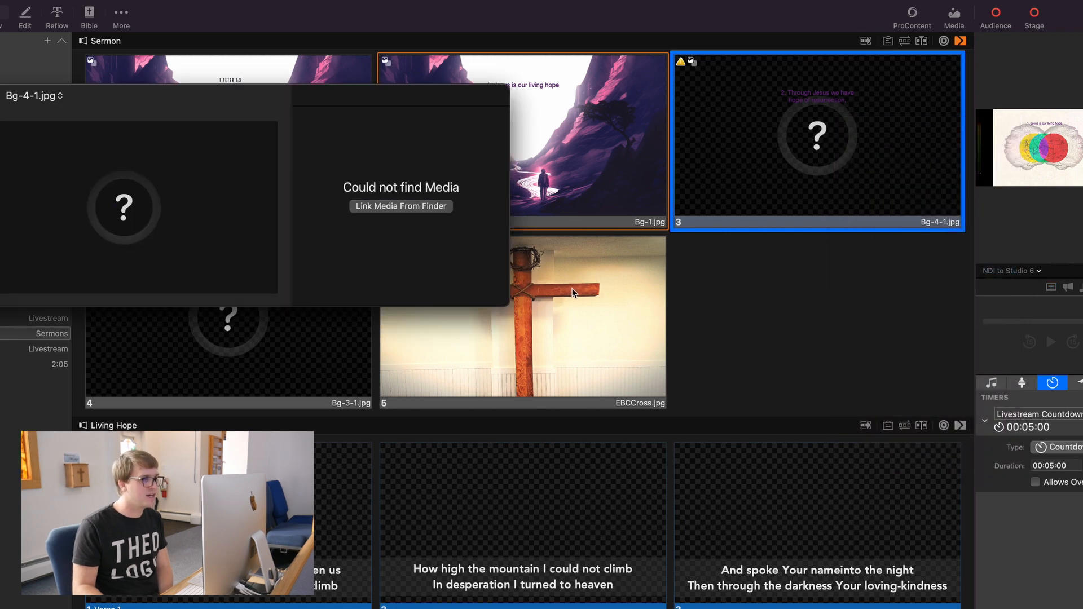
left_click(402, 207)
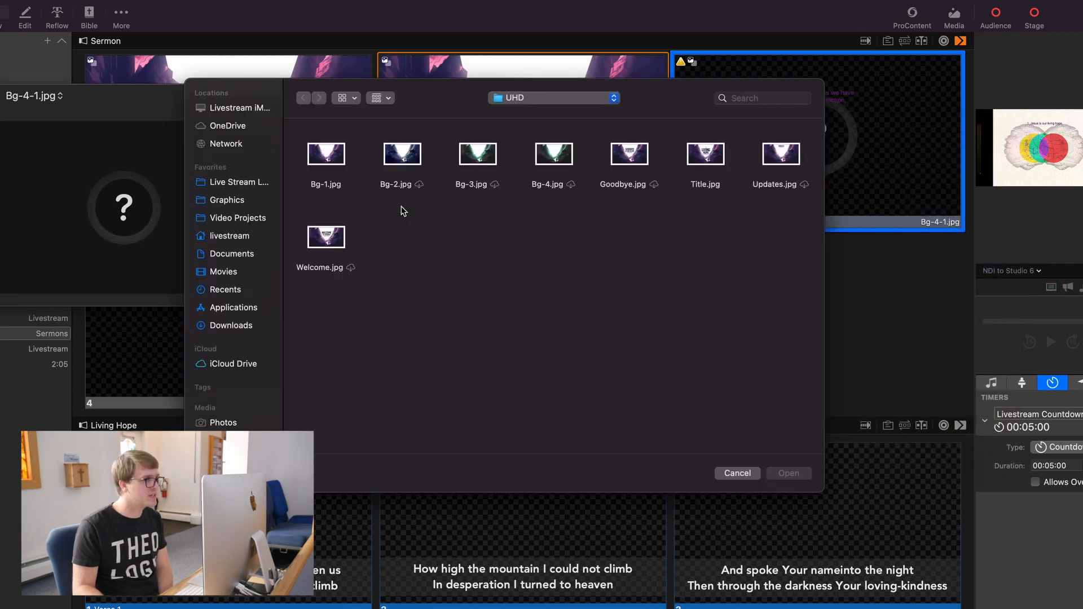
left_click_drag(398, 114, 504, 154)
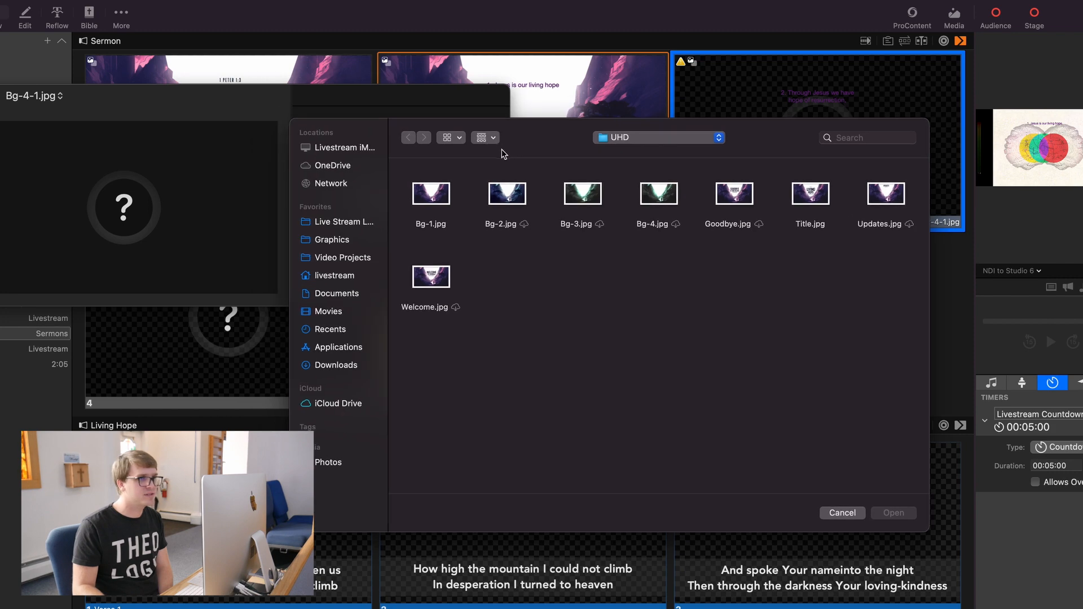
left_click(641, 198)
left_click(893, 513)
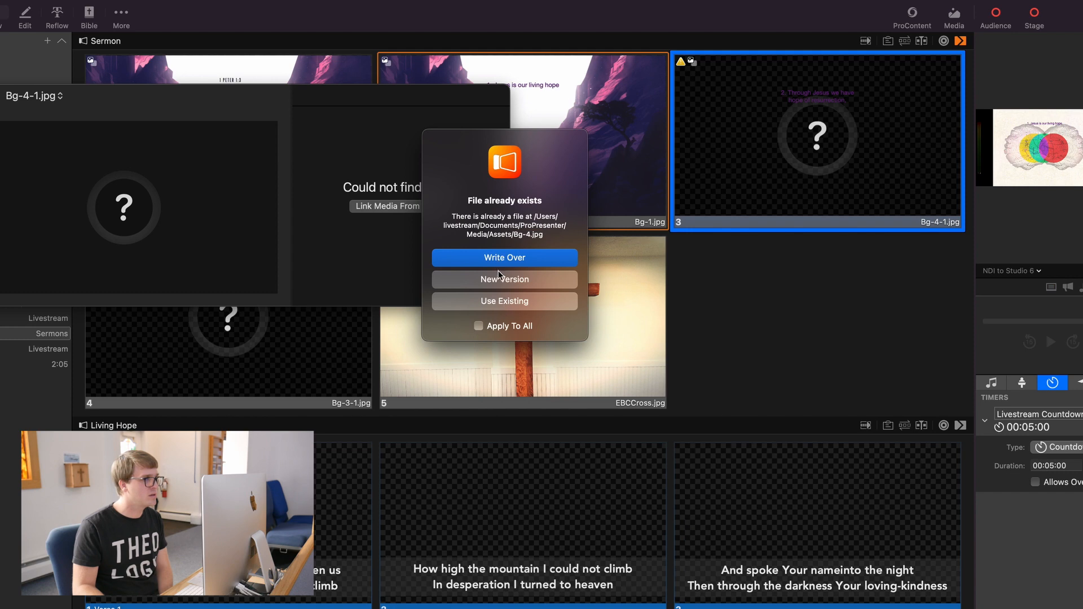
left_click(500, 277)
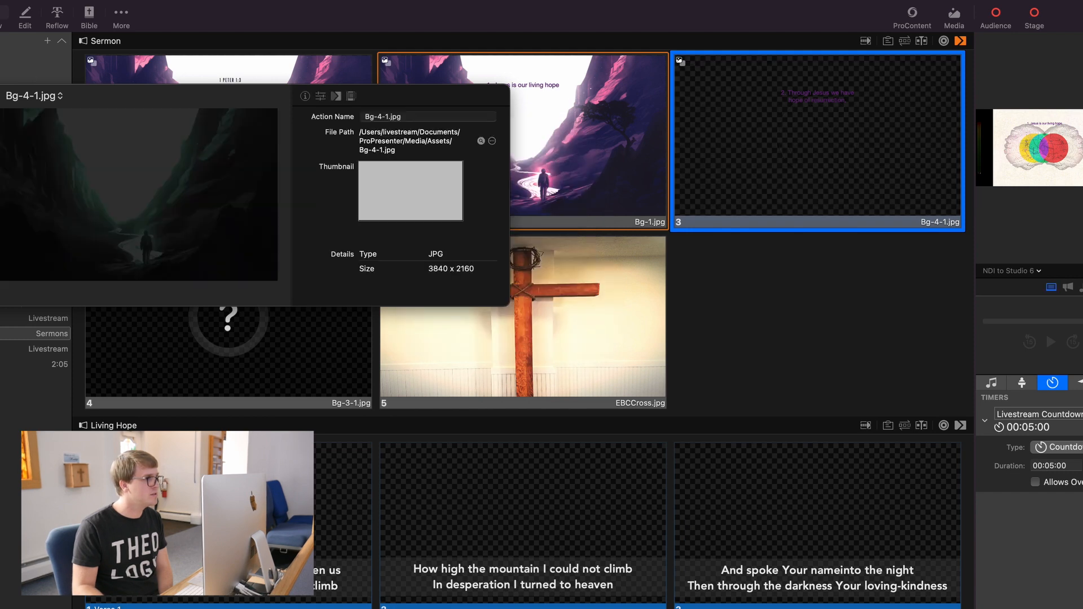
left_click(0, 96)
- Relink the fourth Sermon slide's missing background to Bg-3.jpg from the UHD folder, saving it as a new version
right_click(246, 295)
left_click(246, 295)
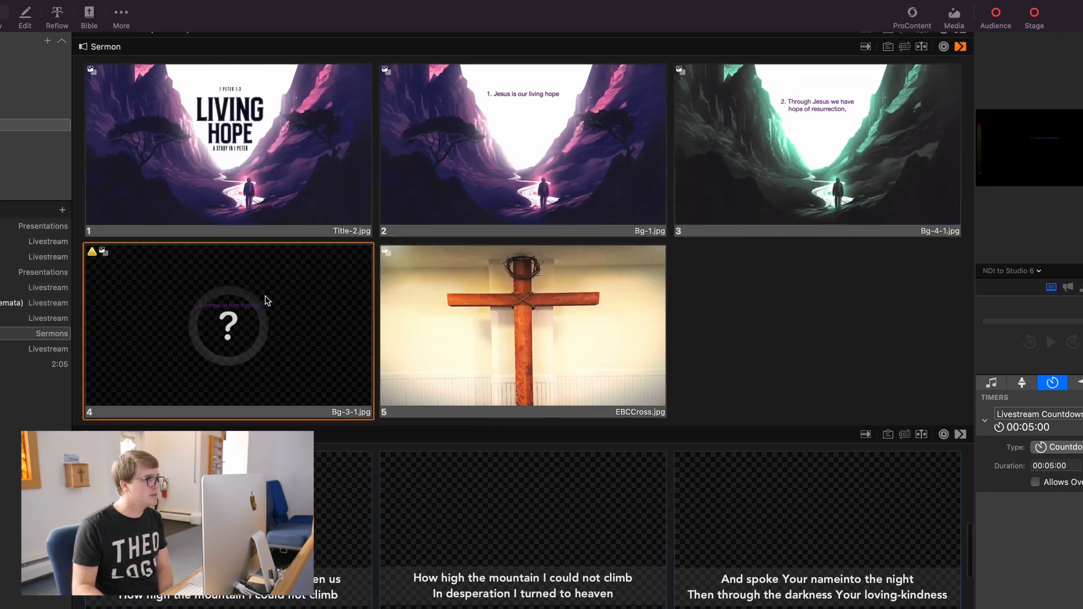
right_click(265, 294)
left_click(345, 445)
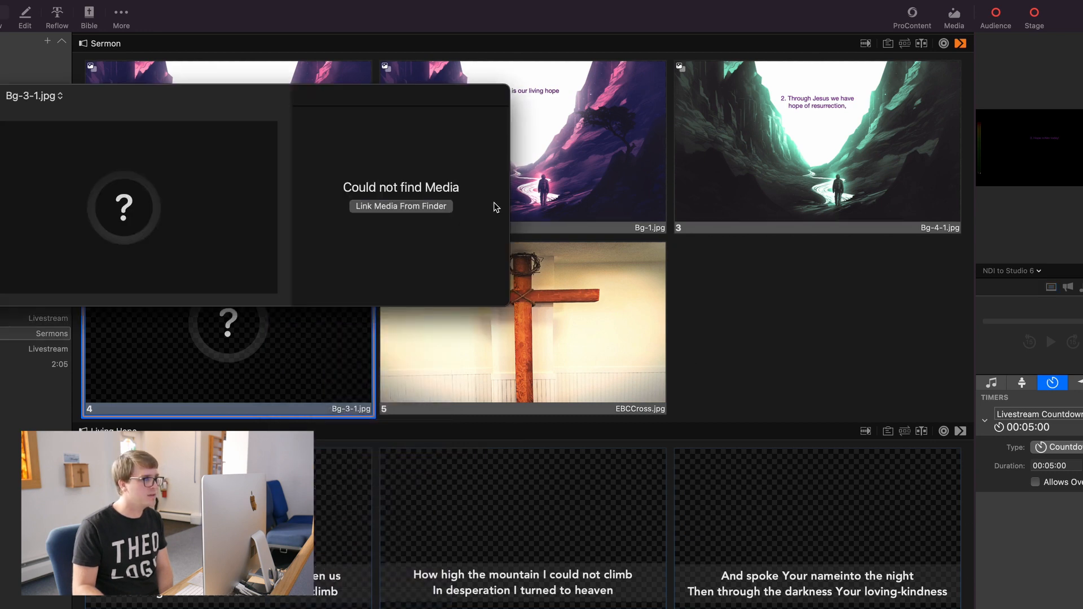
left_click(397, 205)
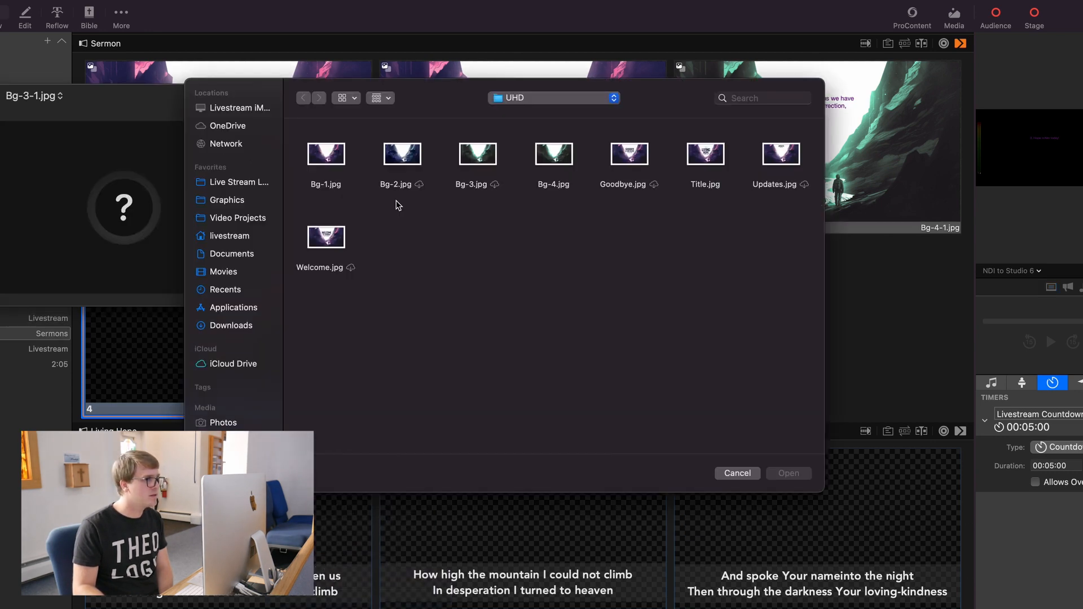
left_click(471, 158)
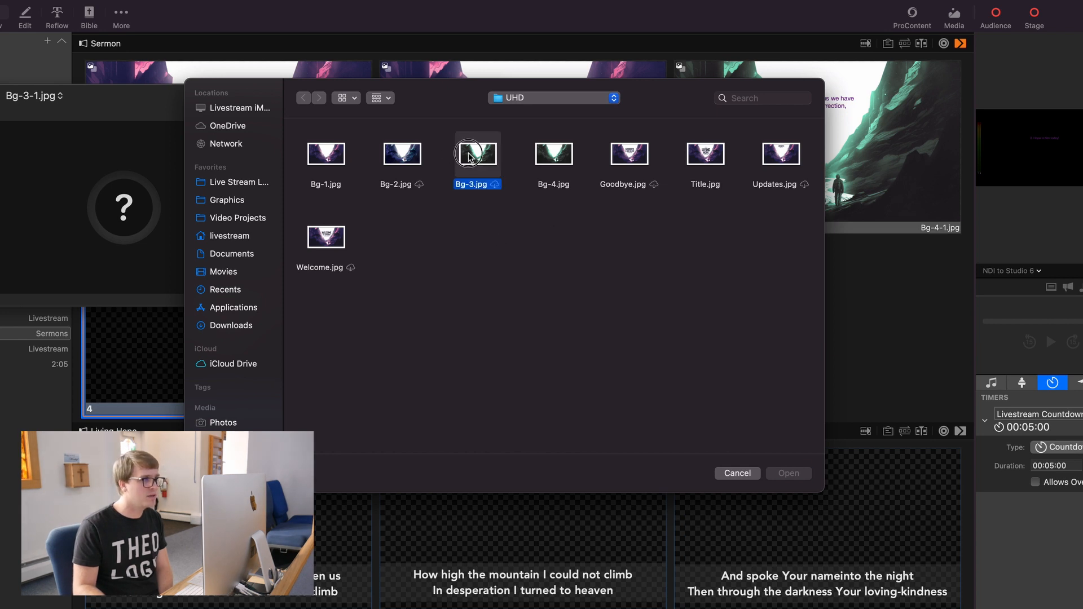
left_click(795, 473)
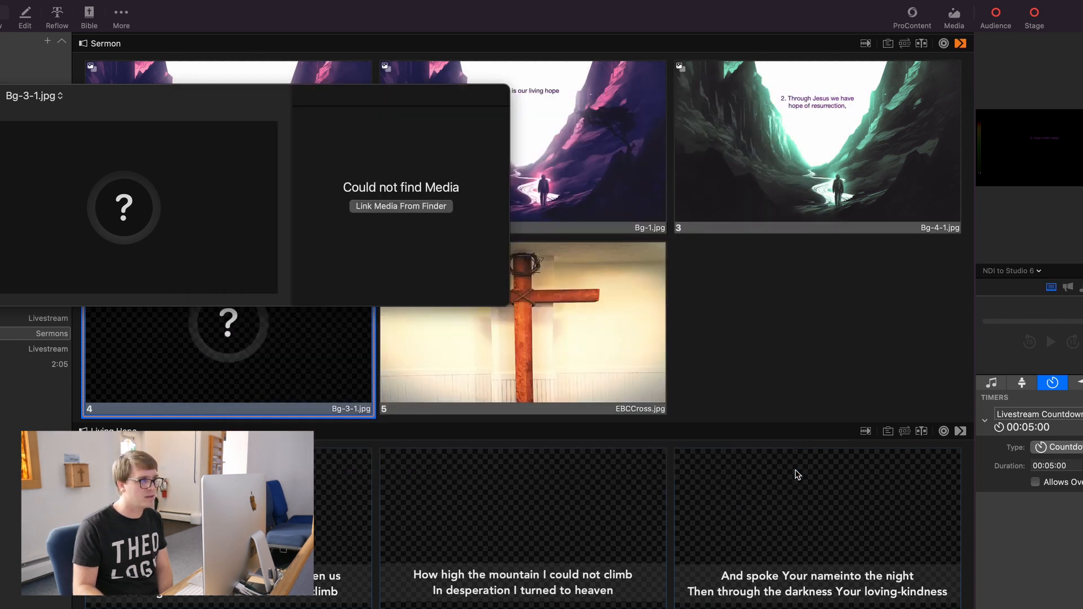
left_click(544, 280)
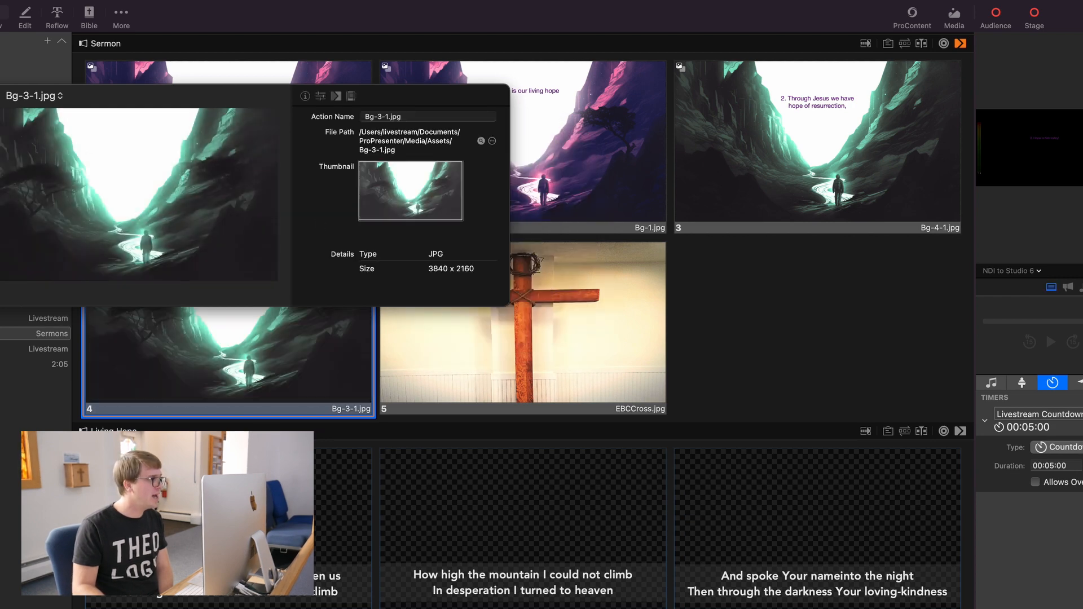
left_click(1, 96)
- Show Sermon slides 2, 3 and 4 one after another to check their backgrounds in the output preview
left_click(486, 164)
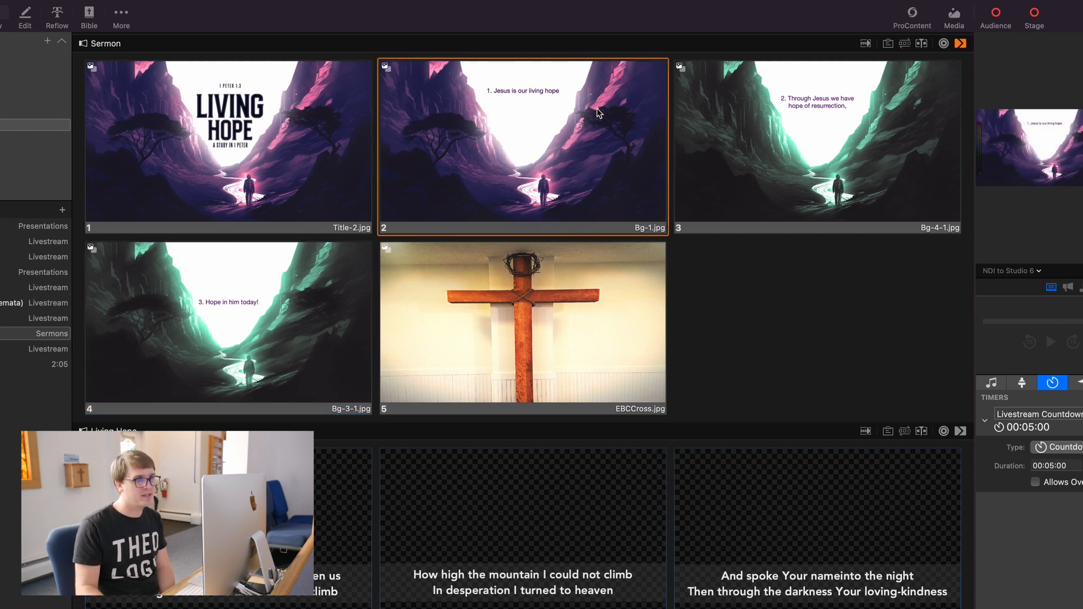
left_click(818, 130)
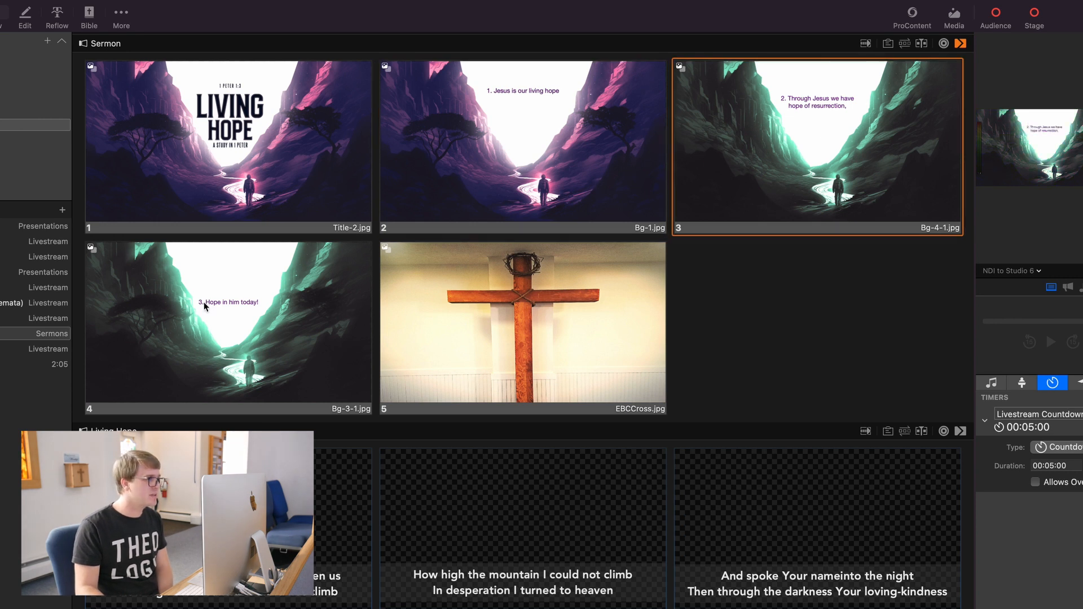
left_click(190, 315)
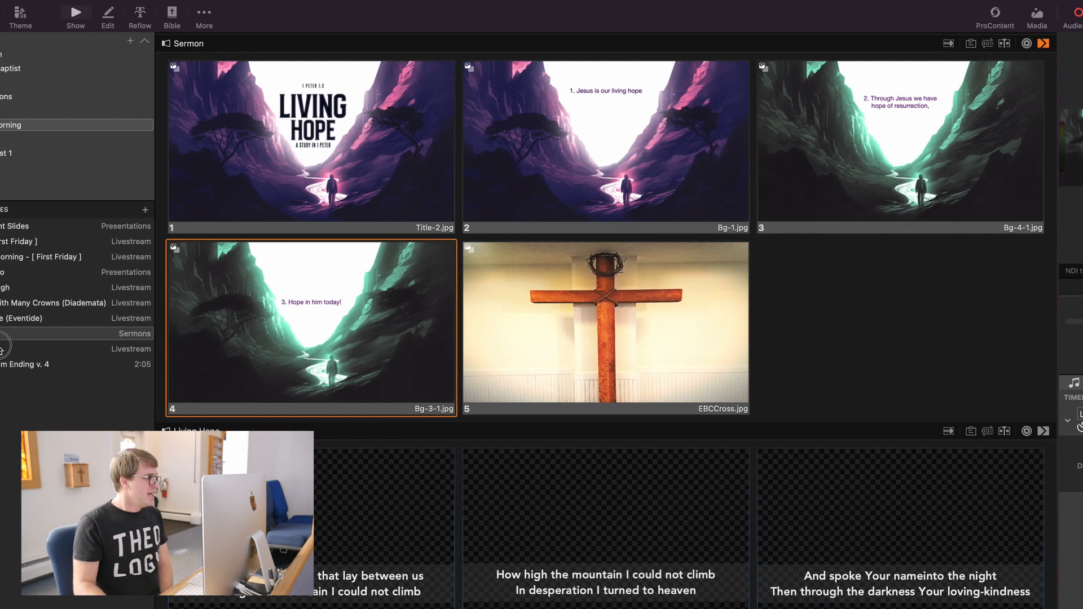
- Review the Sunday Morning playlist items, including EBC Livestream Ending v. 4, Announcement Slides, Greeting Video and Sermon
left_click(69, 353)
left_click(69, 362)
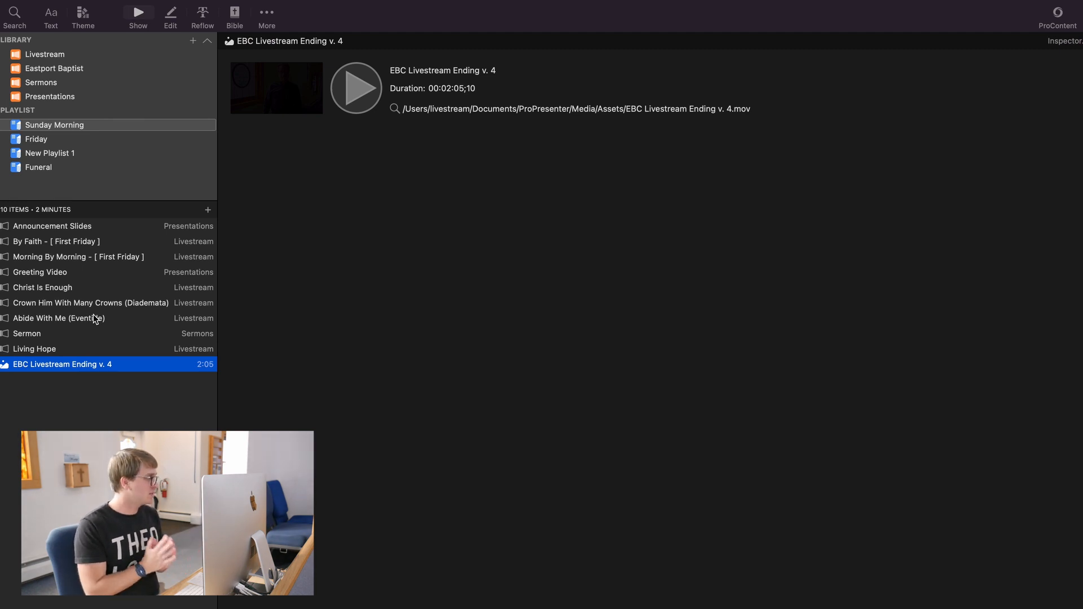
left_click(44, 226)
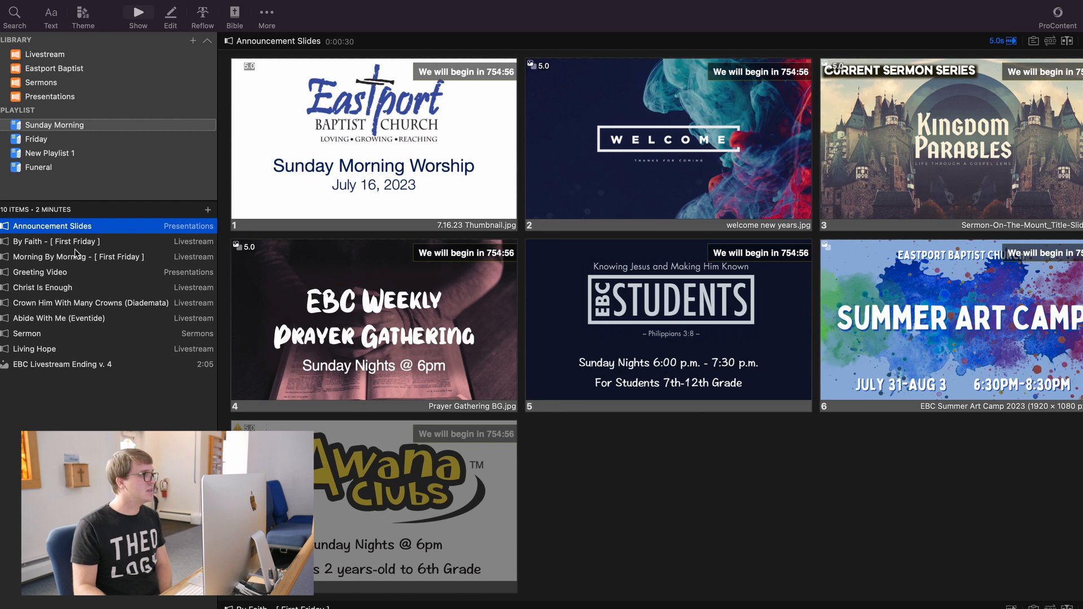
left_click(65, 274)
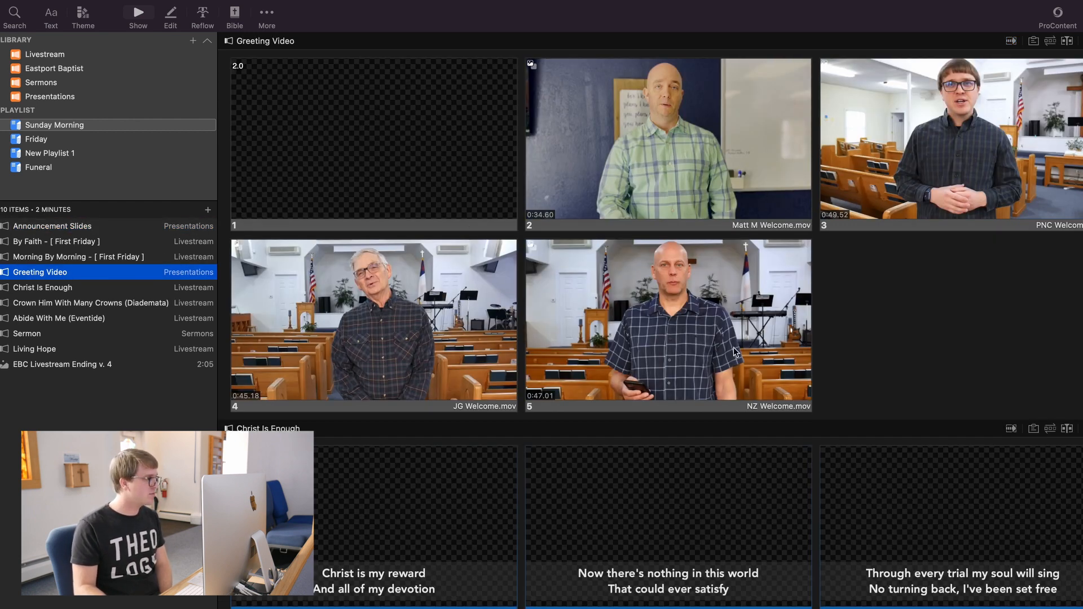
scroll(727, 290, "down", 1)
left_click(22, 333)
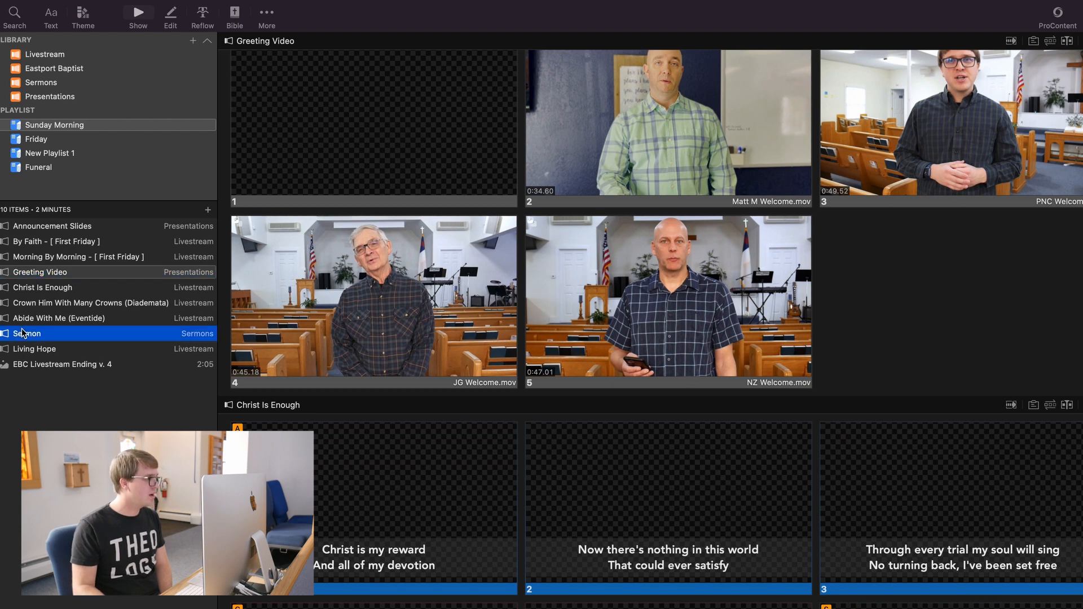